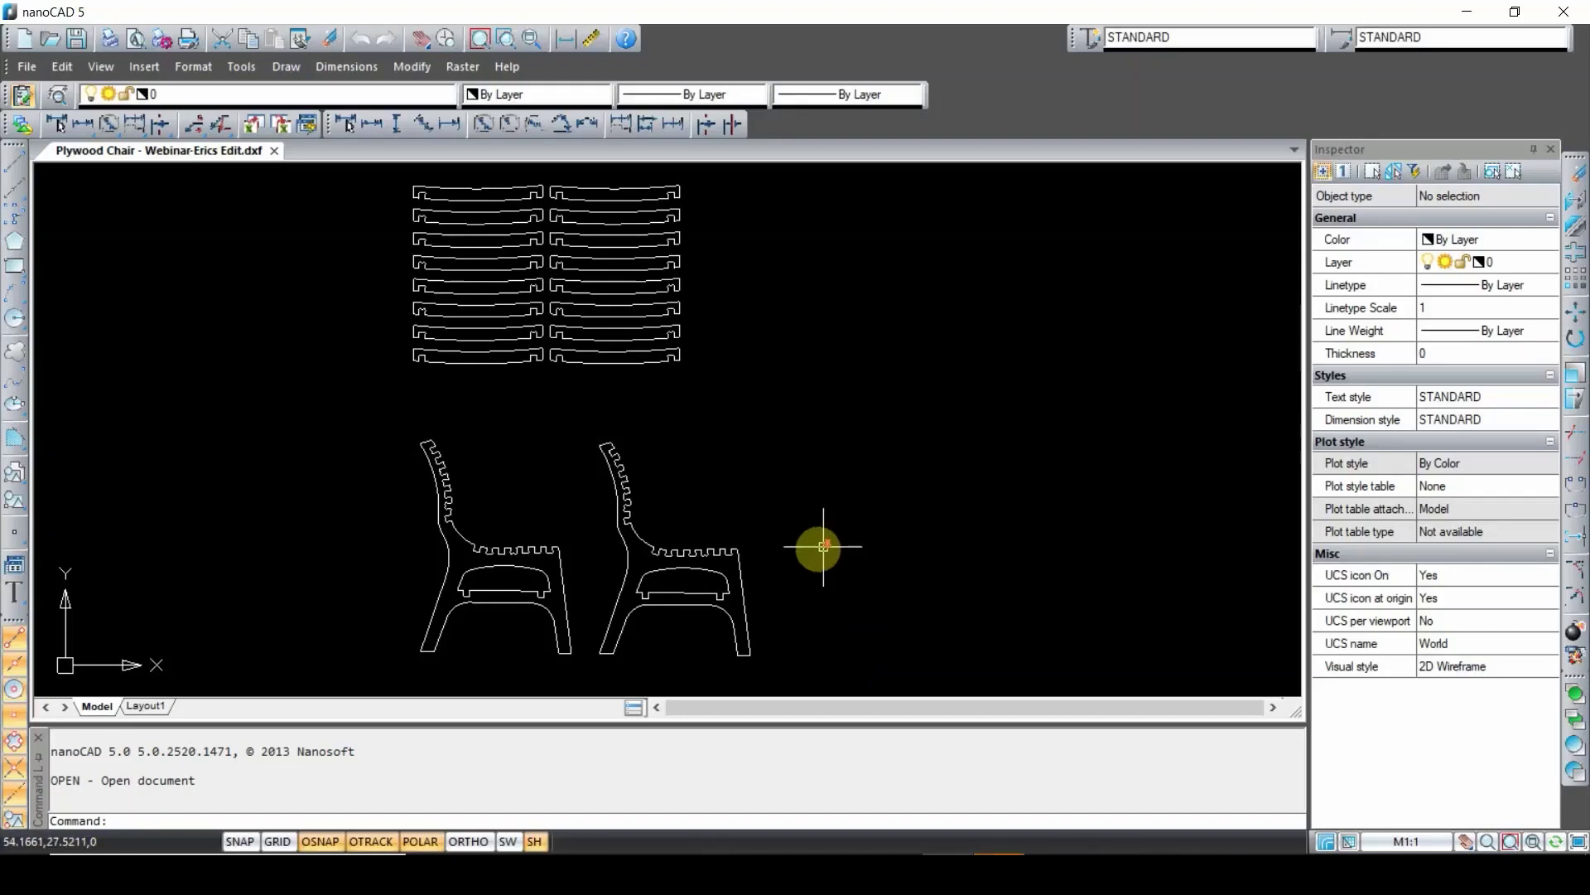
- Save the plywood chair drawing to its existing DXF file
{"action": "scroll", "coordinate": [824, 547], "scroll_direction": "down", "scroll_amount": 2}
{"action": "scroll", "coordinate": [654, 563], "scroll_direction": "up", "scroll_amount": 2}
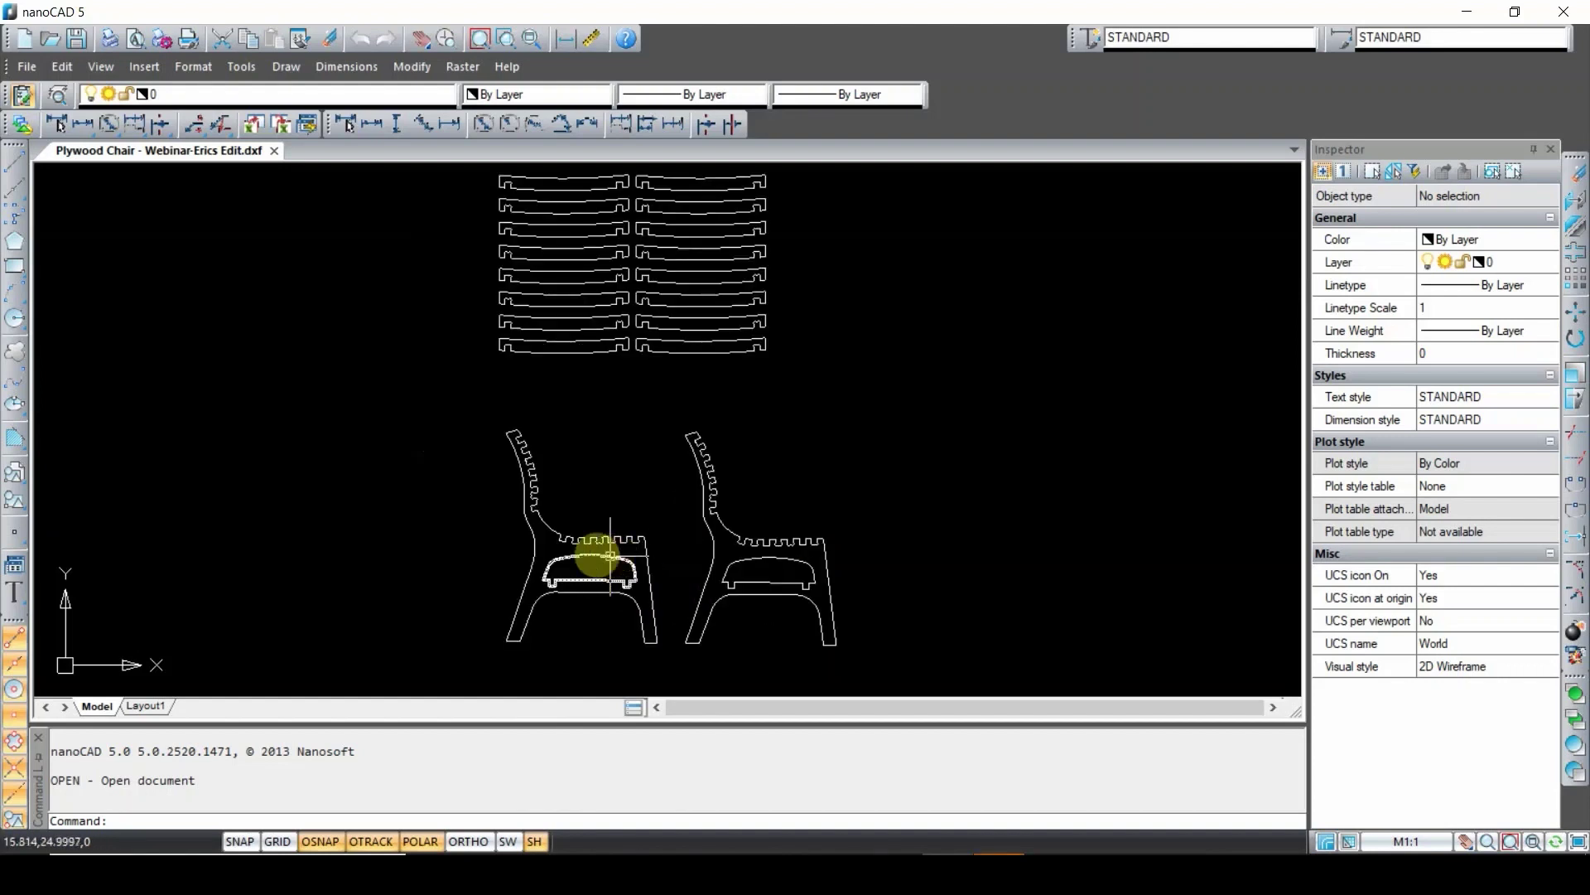
{"action": "scroll", "coordinate": [596, 553], "scroll_direction": "down", "scroll_amount": 2}
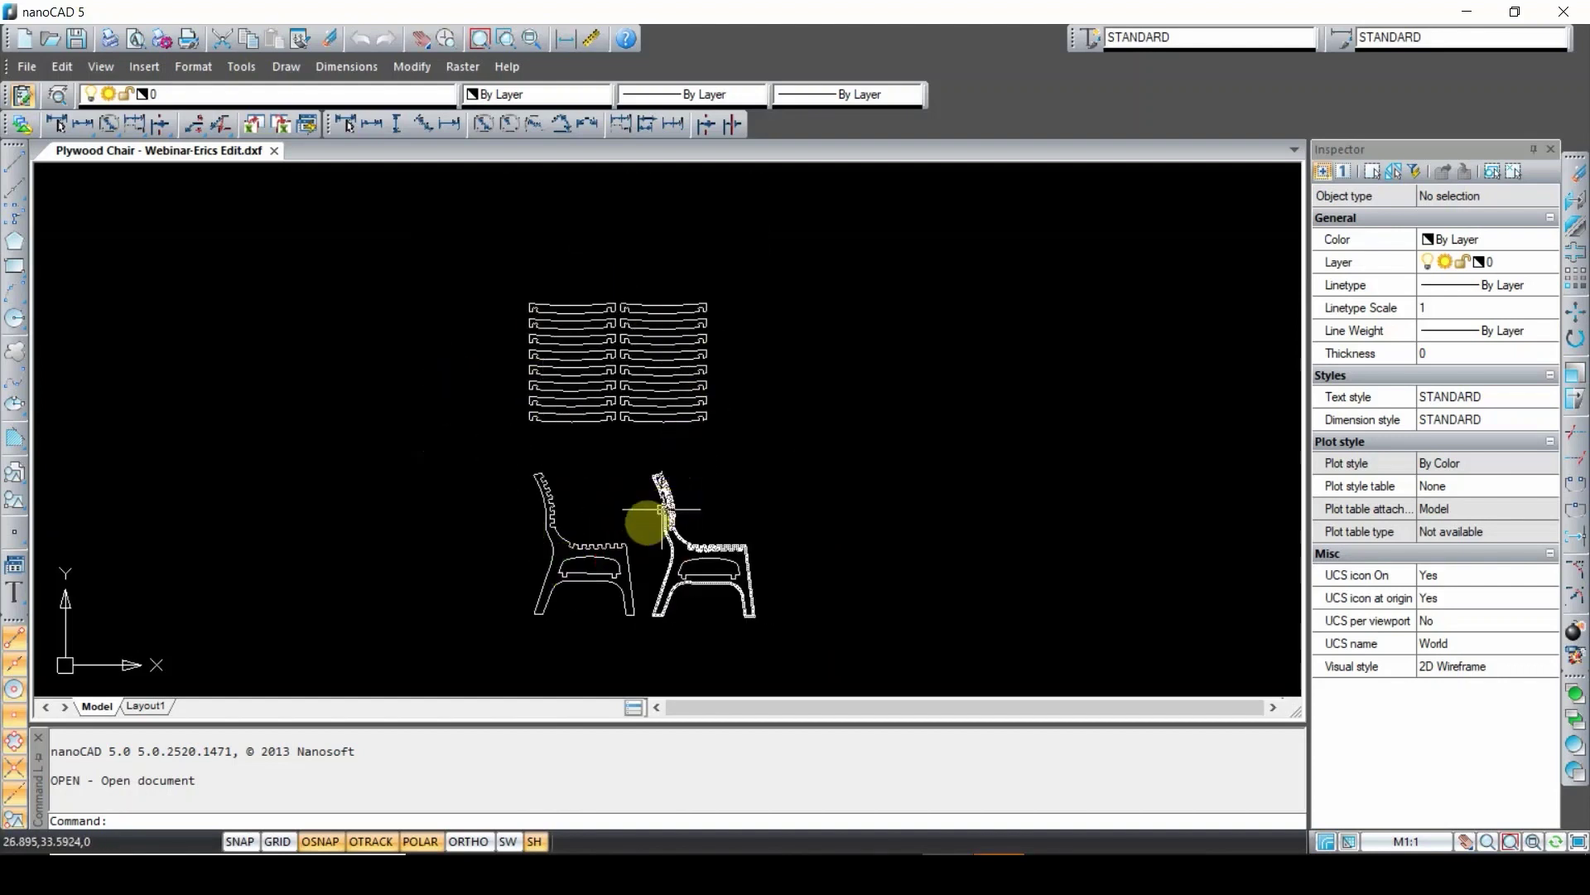
{"action": "scroll", "coordinate": [628, 533], "scroll_direction": "up", "scroll_amount": 2}
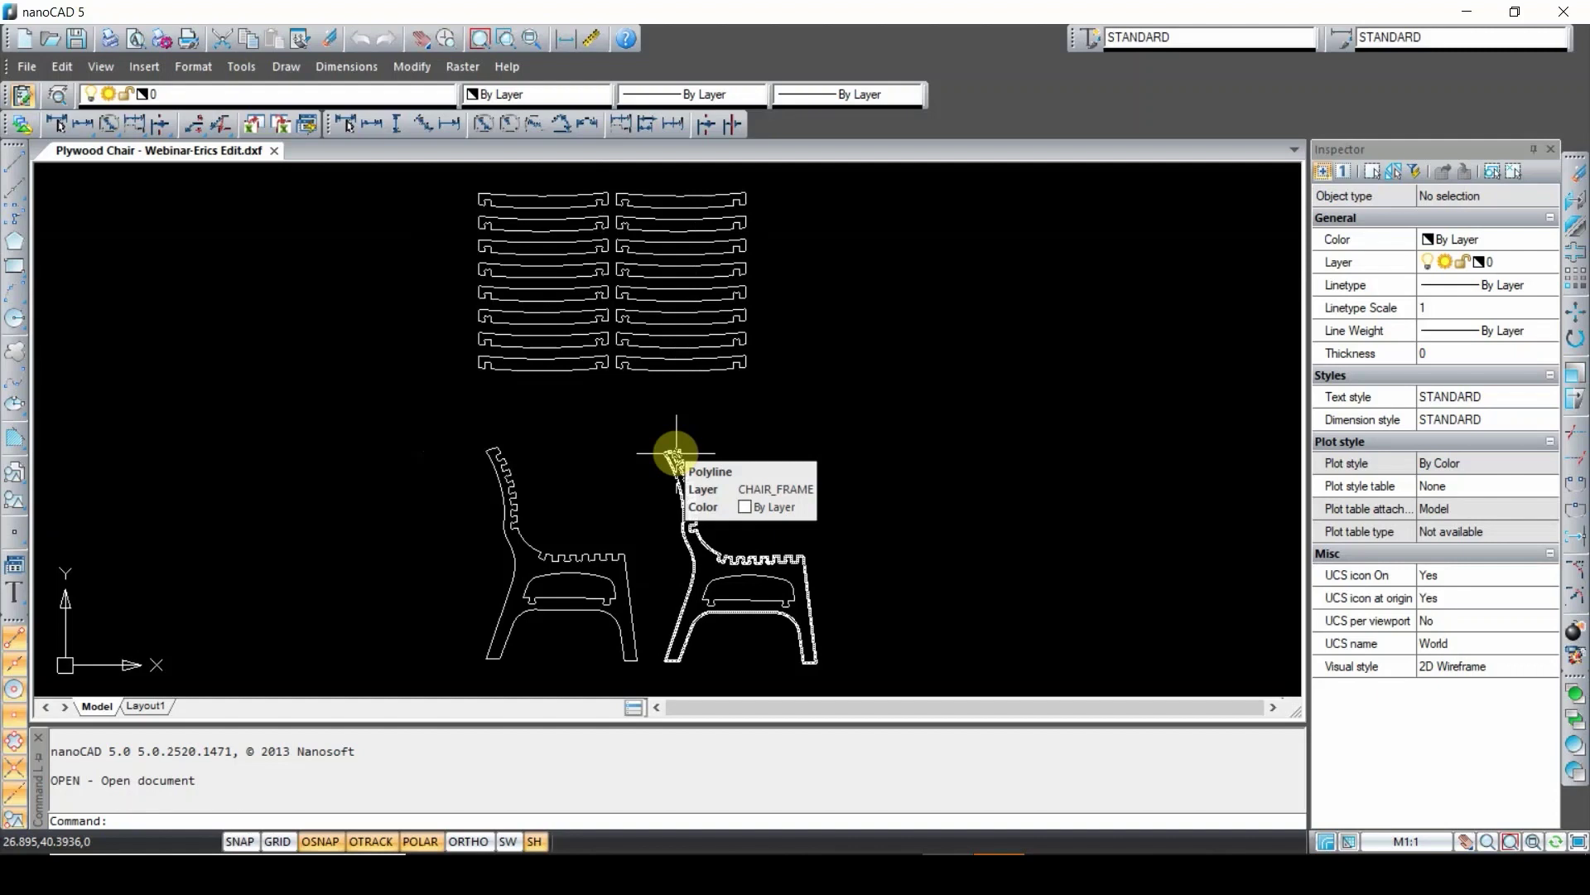
{"action": "left_click", "coordinate": [78, 38]}
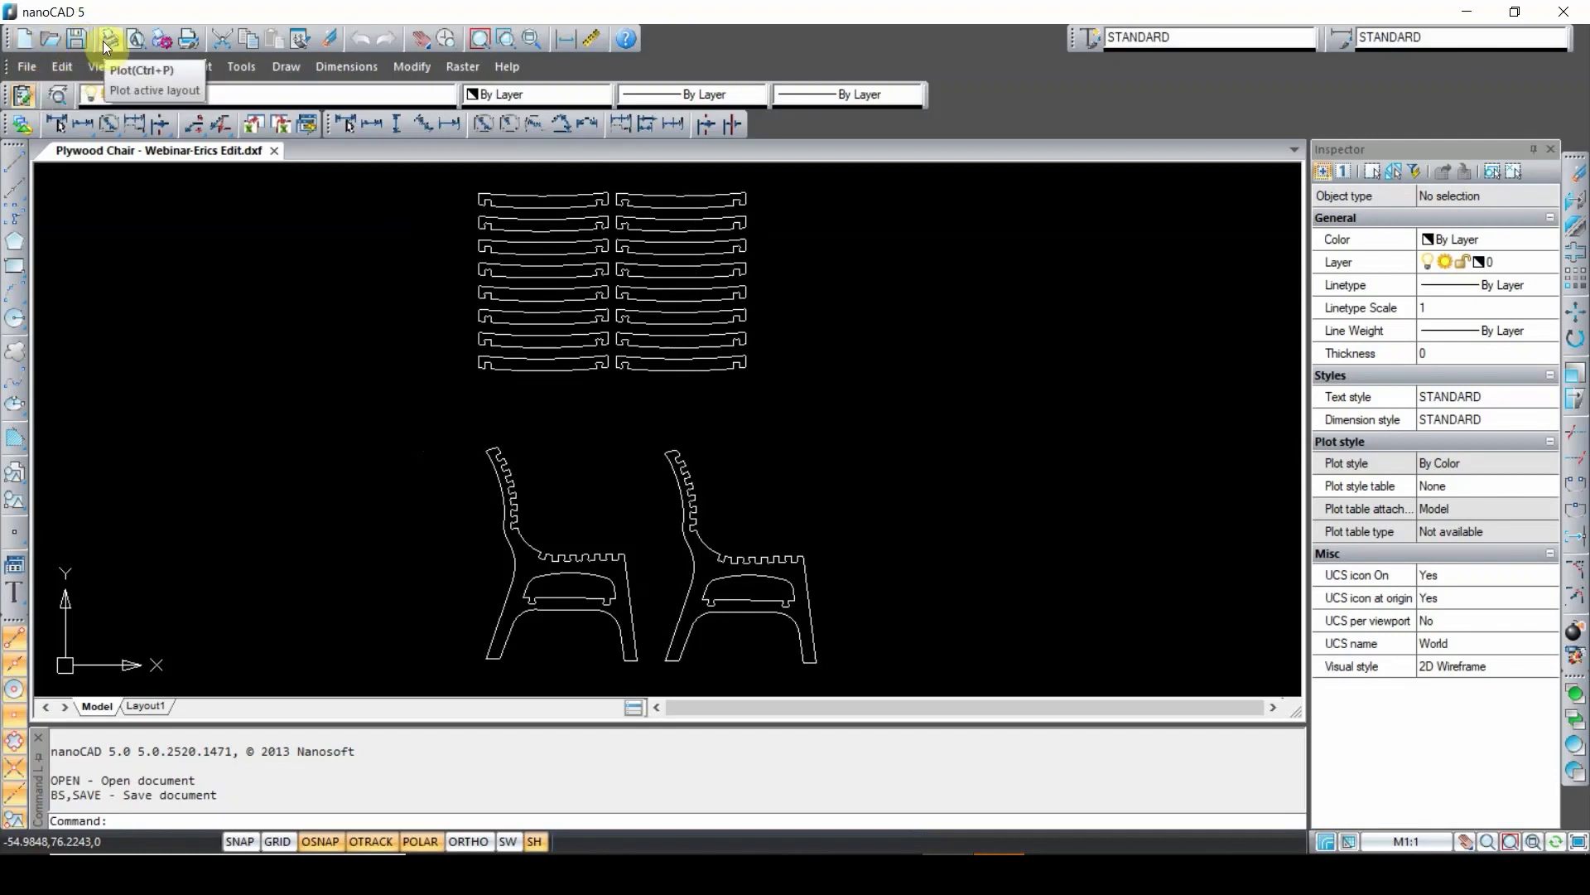
{"action": "left_click", "coordinate": [25, 70]}
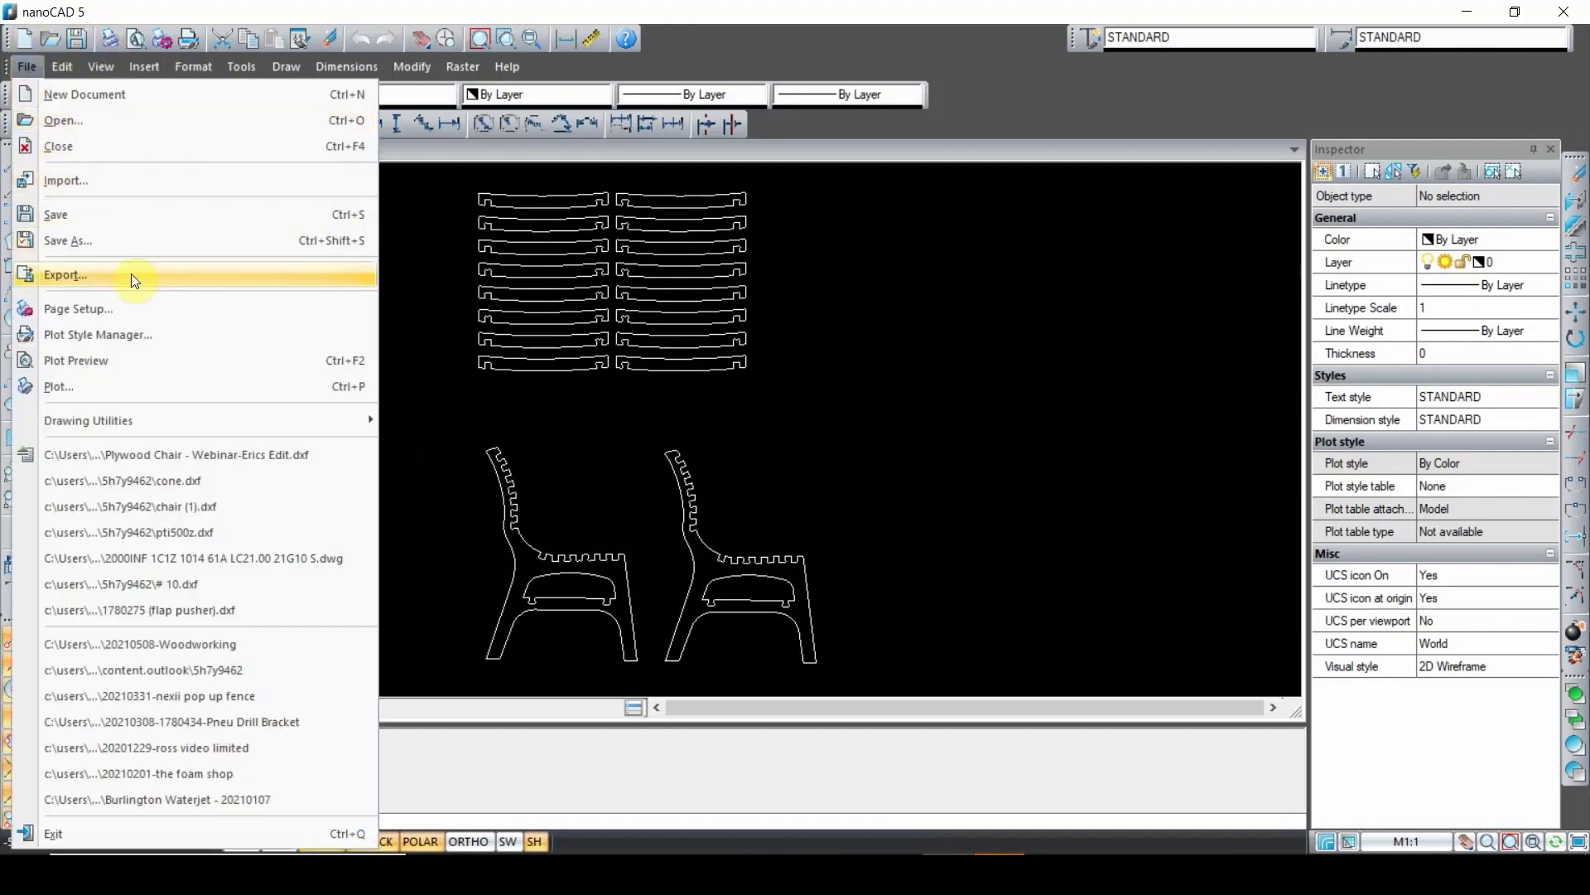
{"action": "left_click", "coordinate": [924, 553]}
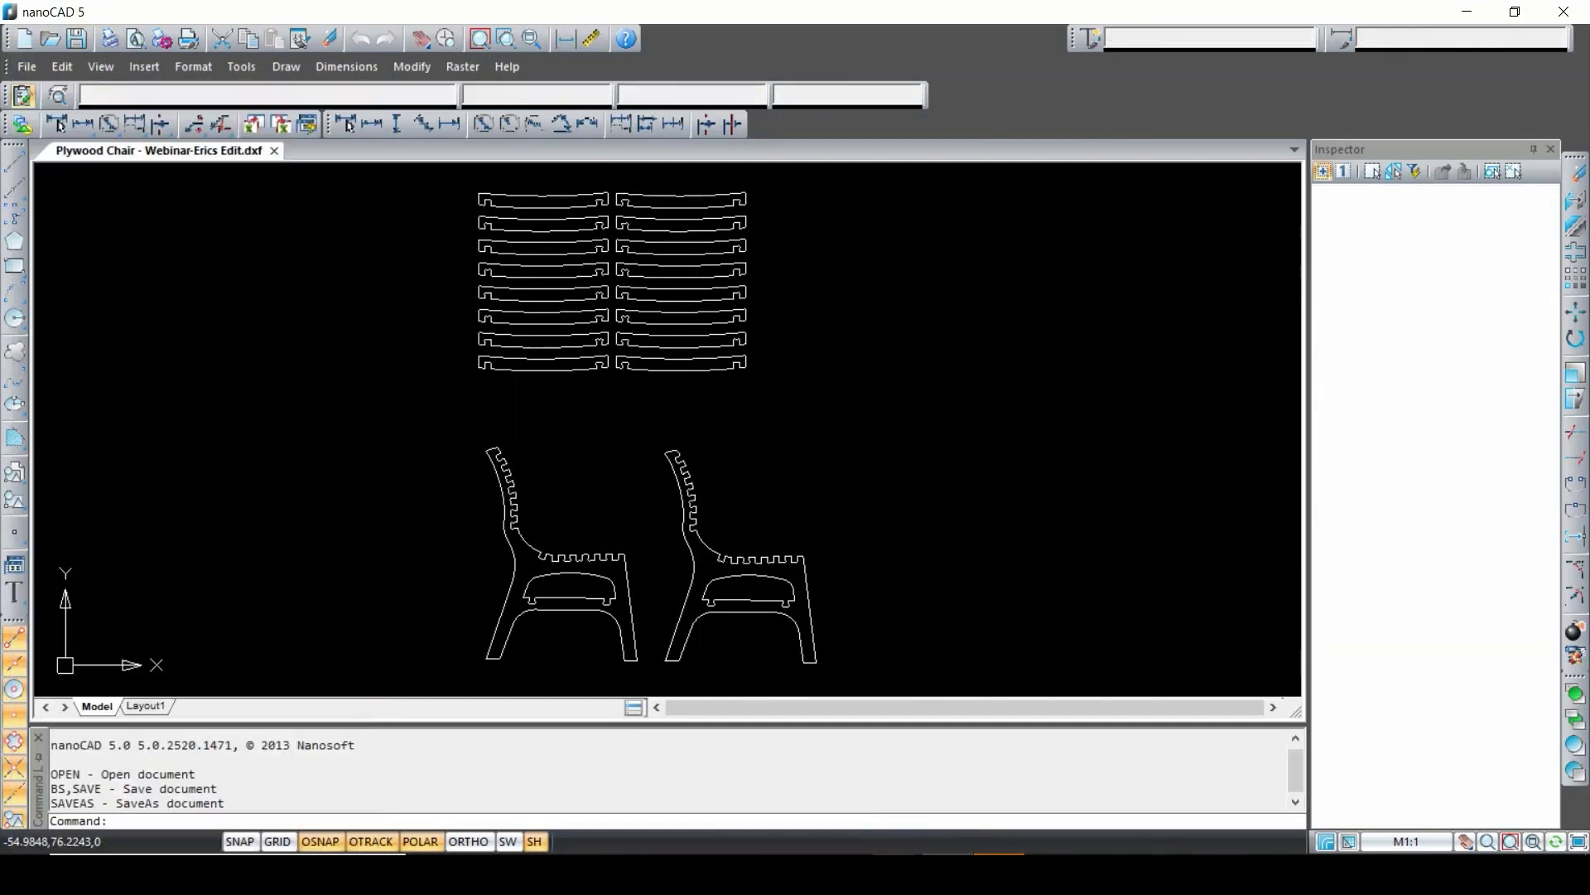
- Switch to Aspire and open the existing file "Plywood Chair - Webinar-Erics Edit.dxf"
{"action": "mouse_move", "coordinate": [890, 865]}
{"action": "left_click", "coordinate": [820, 803]}
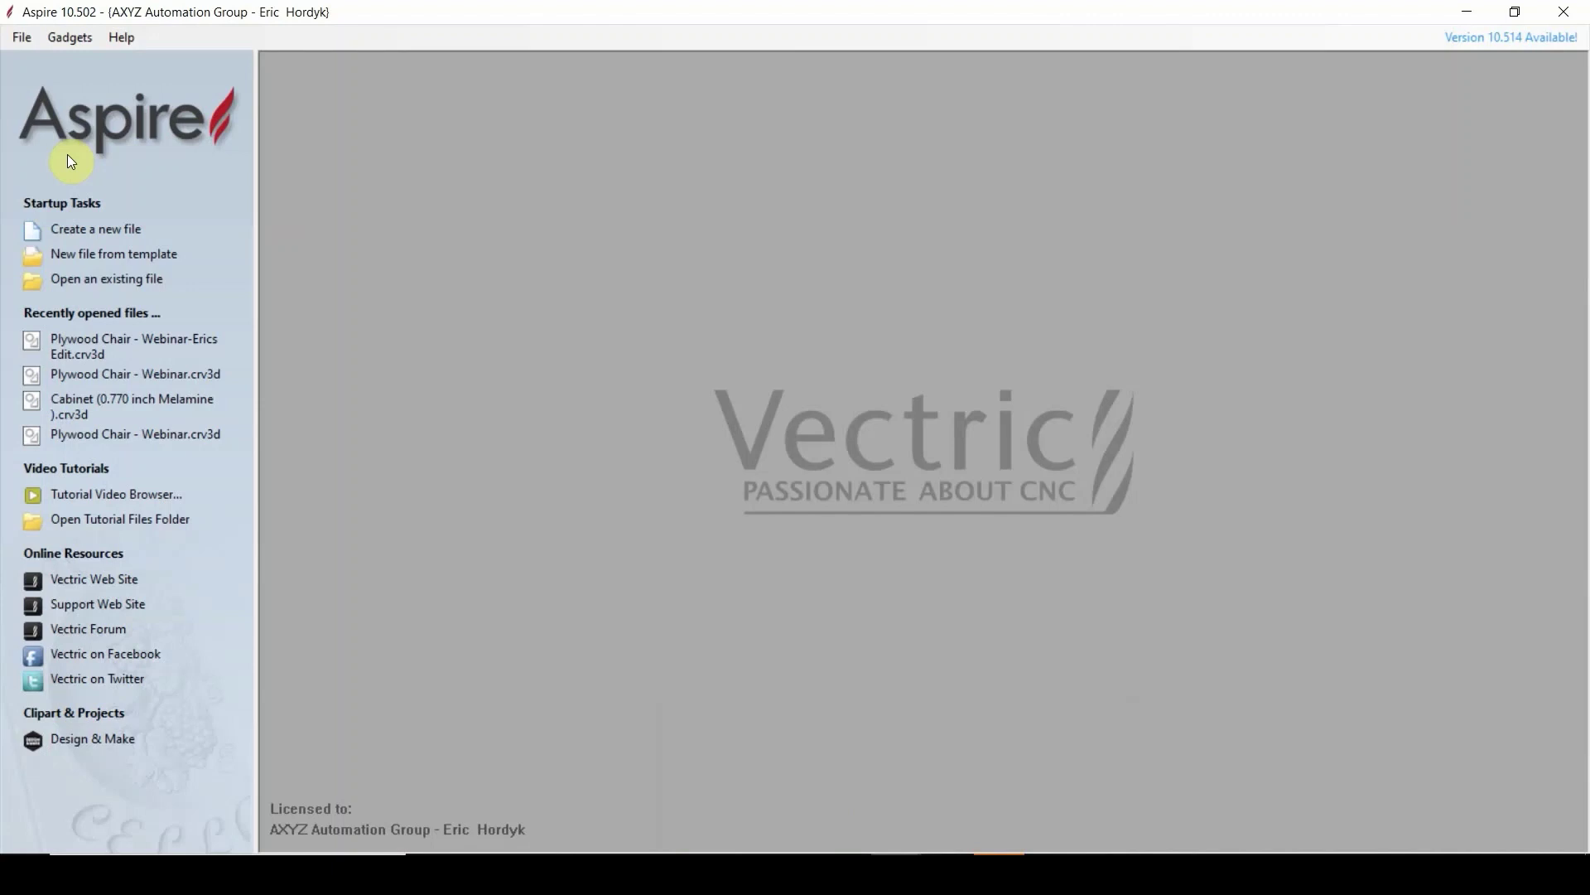
{"action": "left_click", "coordinate": [127, 284]}
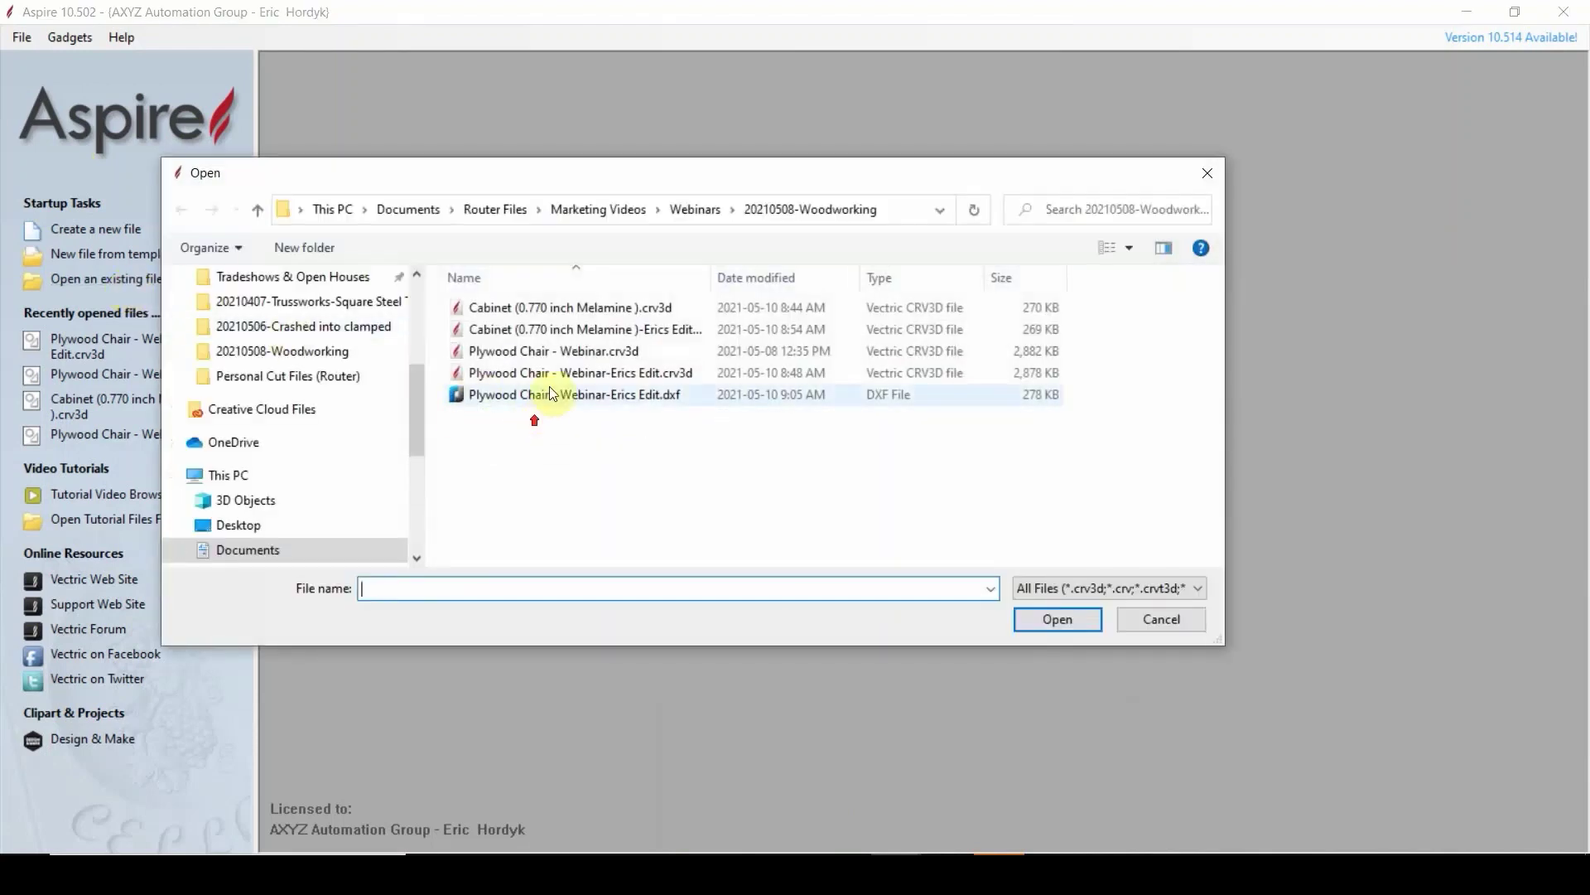
{"action": "left_click", "coordinate": [549, 393]}
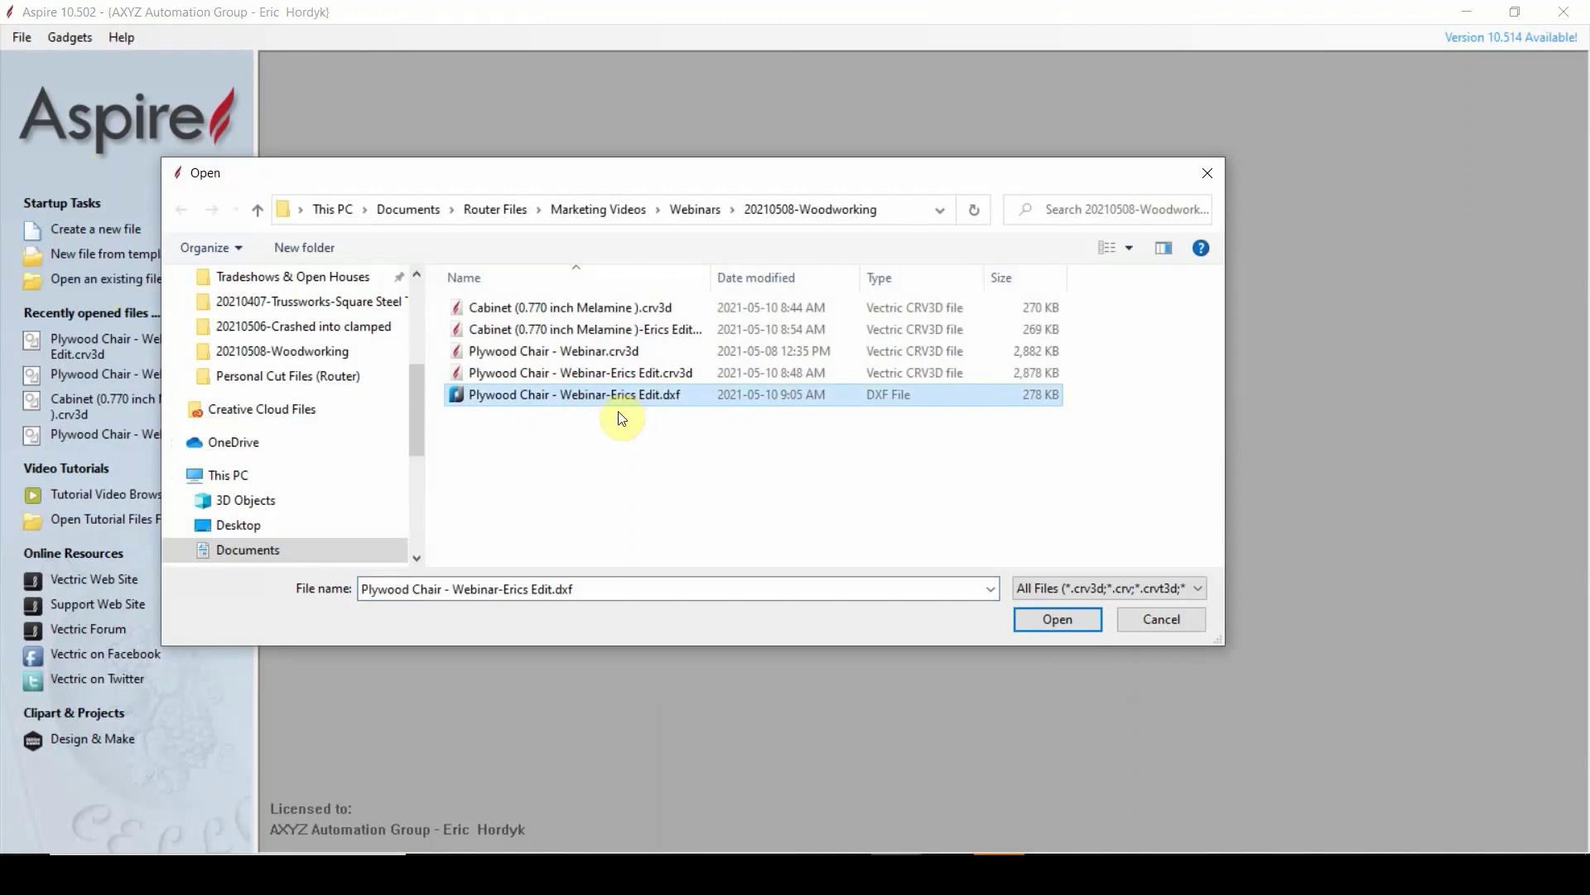
{"action": "left_click", "coordinate": [1047, 618]}
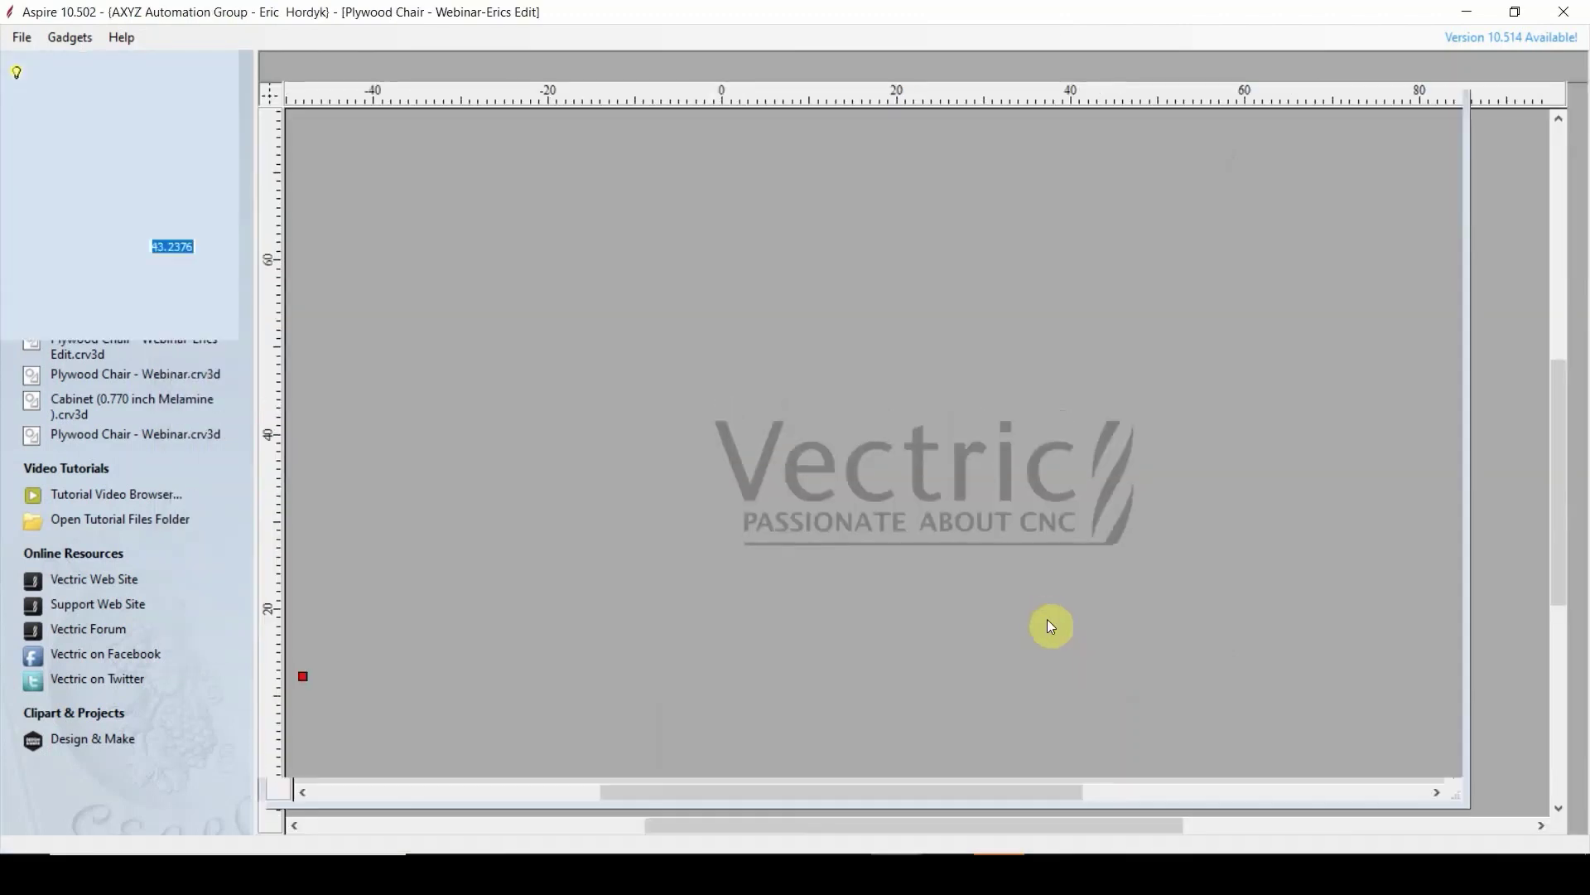
- Set the job size to 96 inches wide by 48 inches high
{"action": "scroll", "coordinate": [803, 593], "scroll_direction": "down", "scroll_amount": 5}
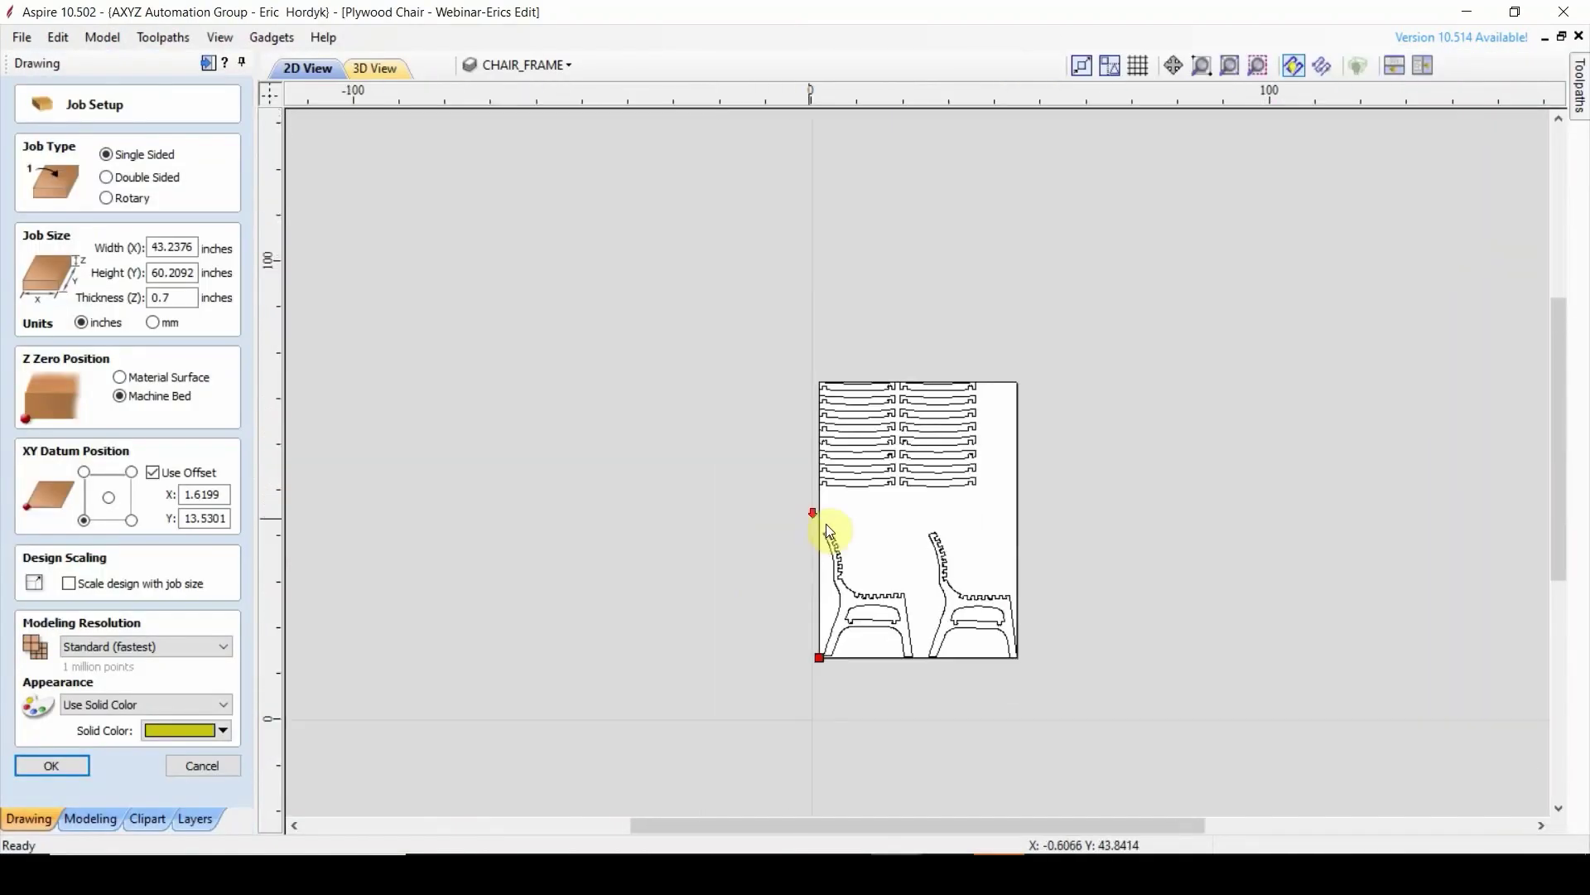
{"action": "scroll", "coordinate": [1159, 504], "scroll_direction": "up", "scroll_amount": 3}
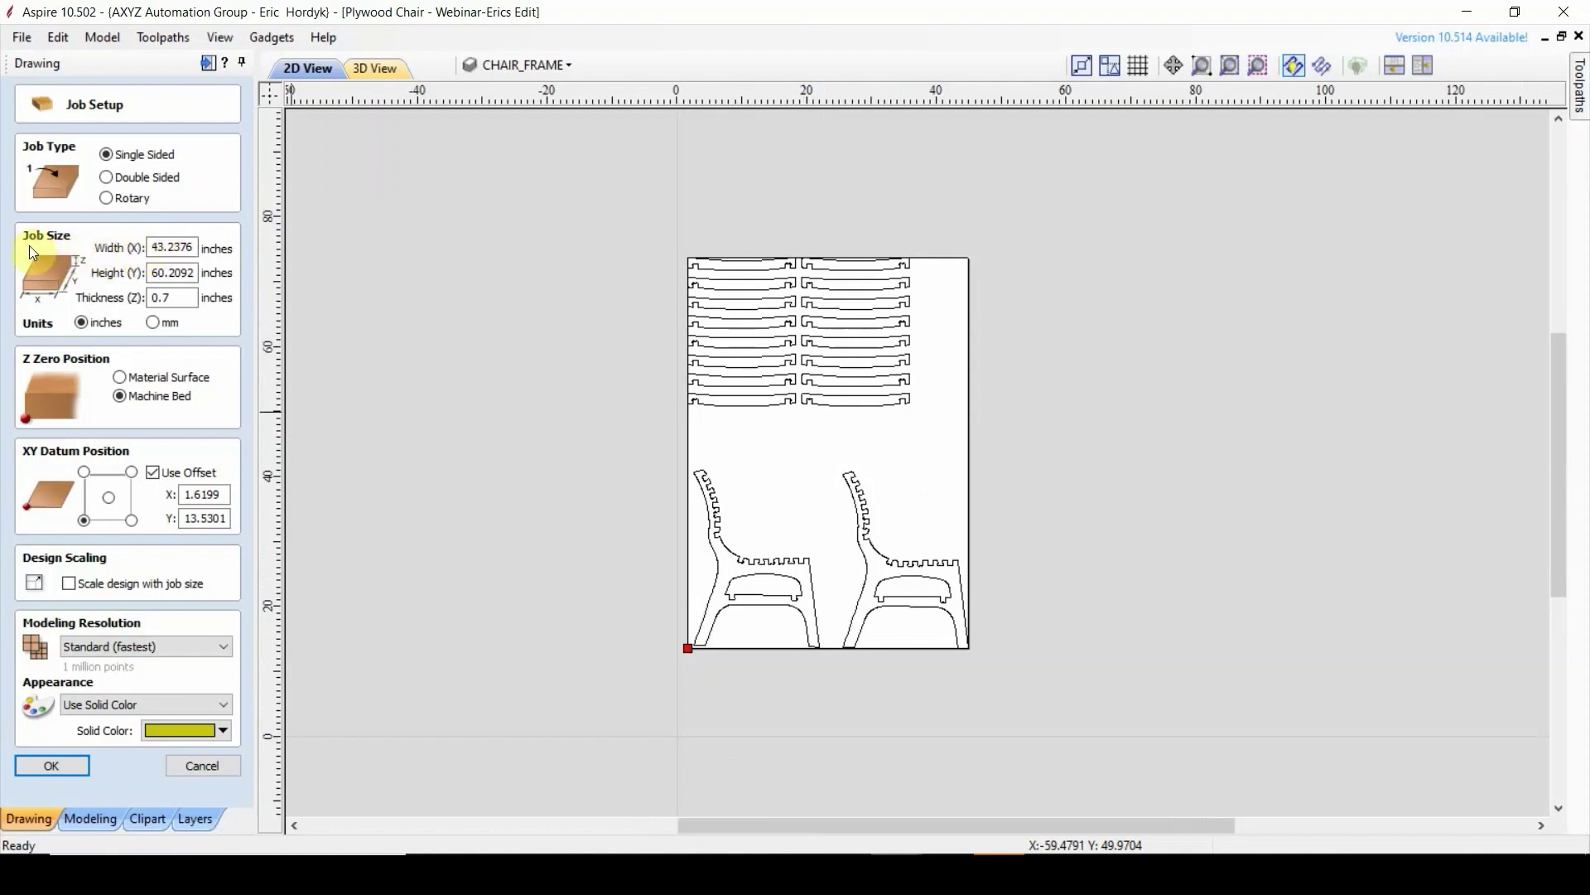
{"action": "double_click", "coordinate": [165, 247]}
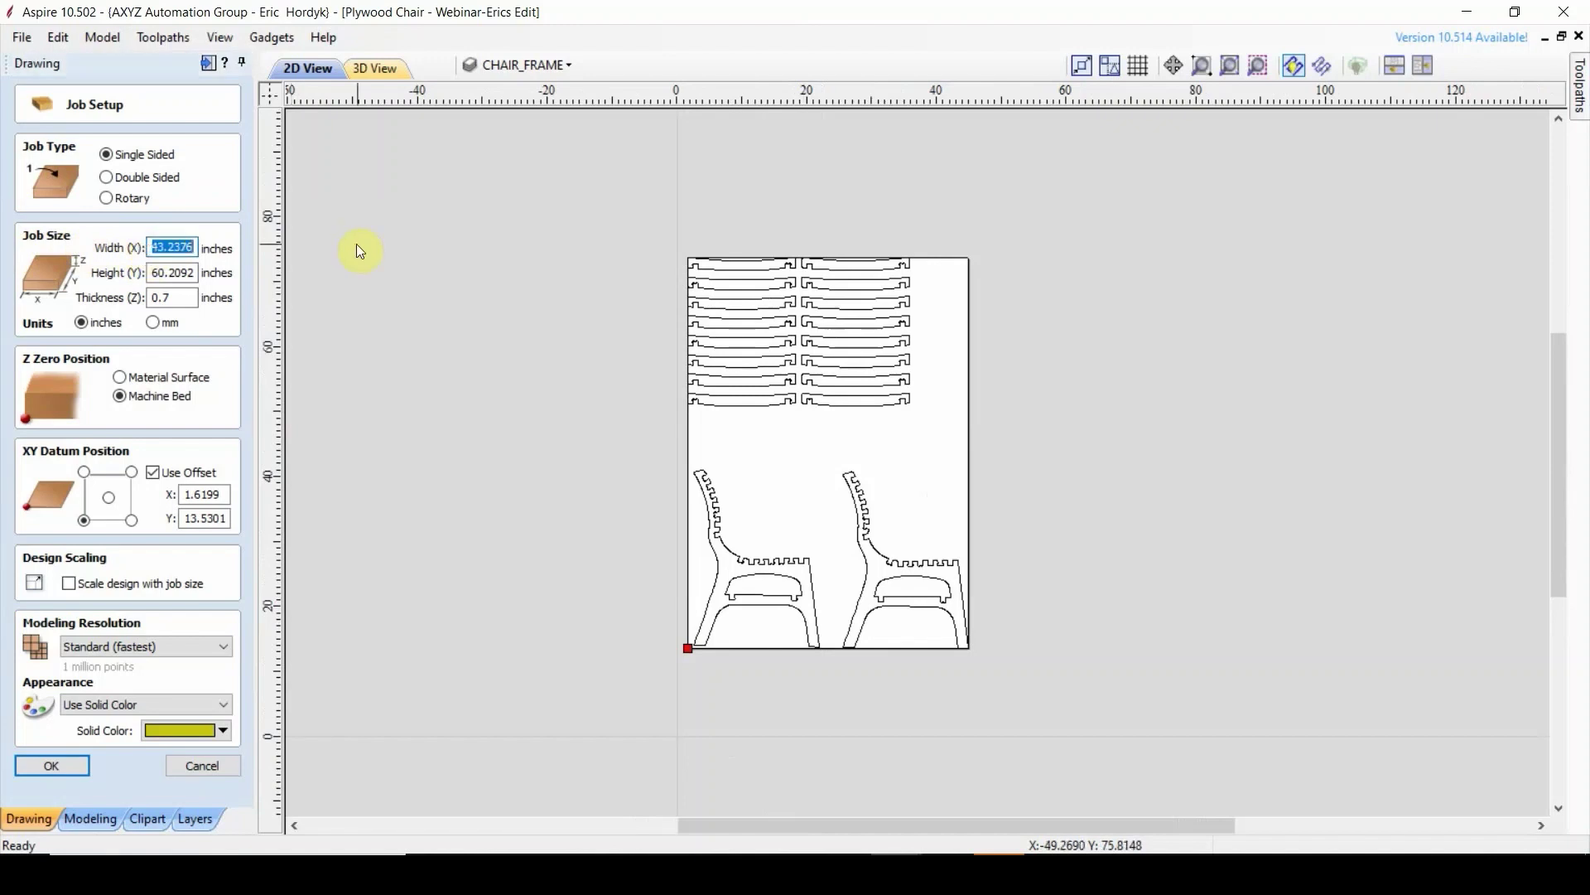
{"action": "type", "text": "96"}
{"action": "key", "text": "Tab"}
{"action": "type", "text": "48"}
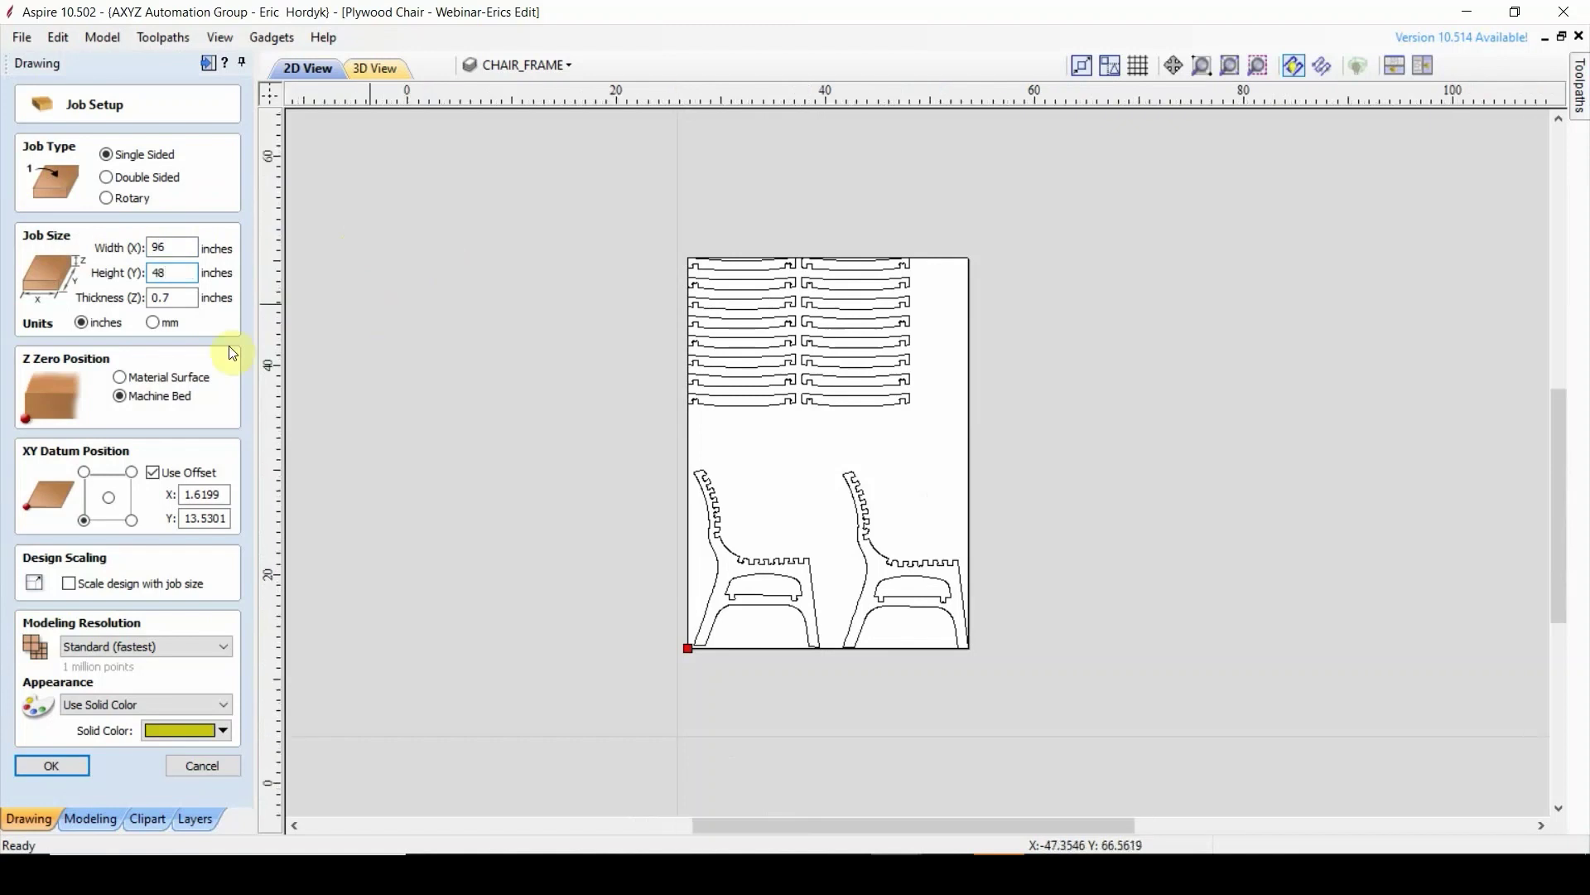
{"action": "left_click", "coordinate": [131, 411]}
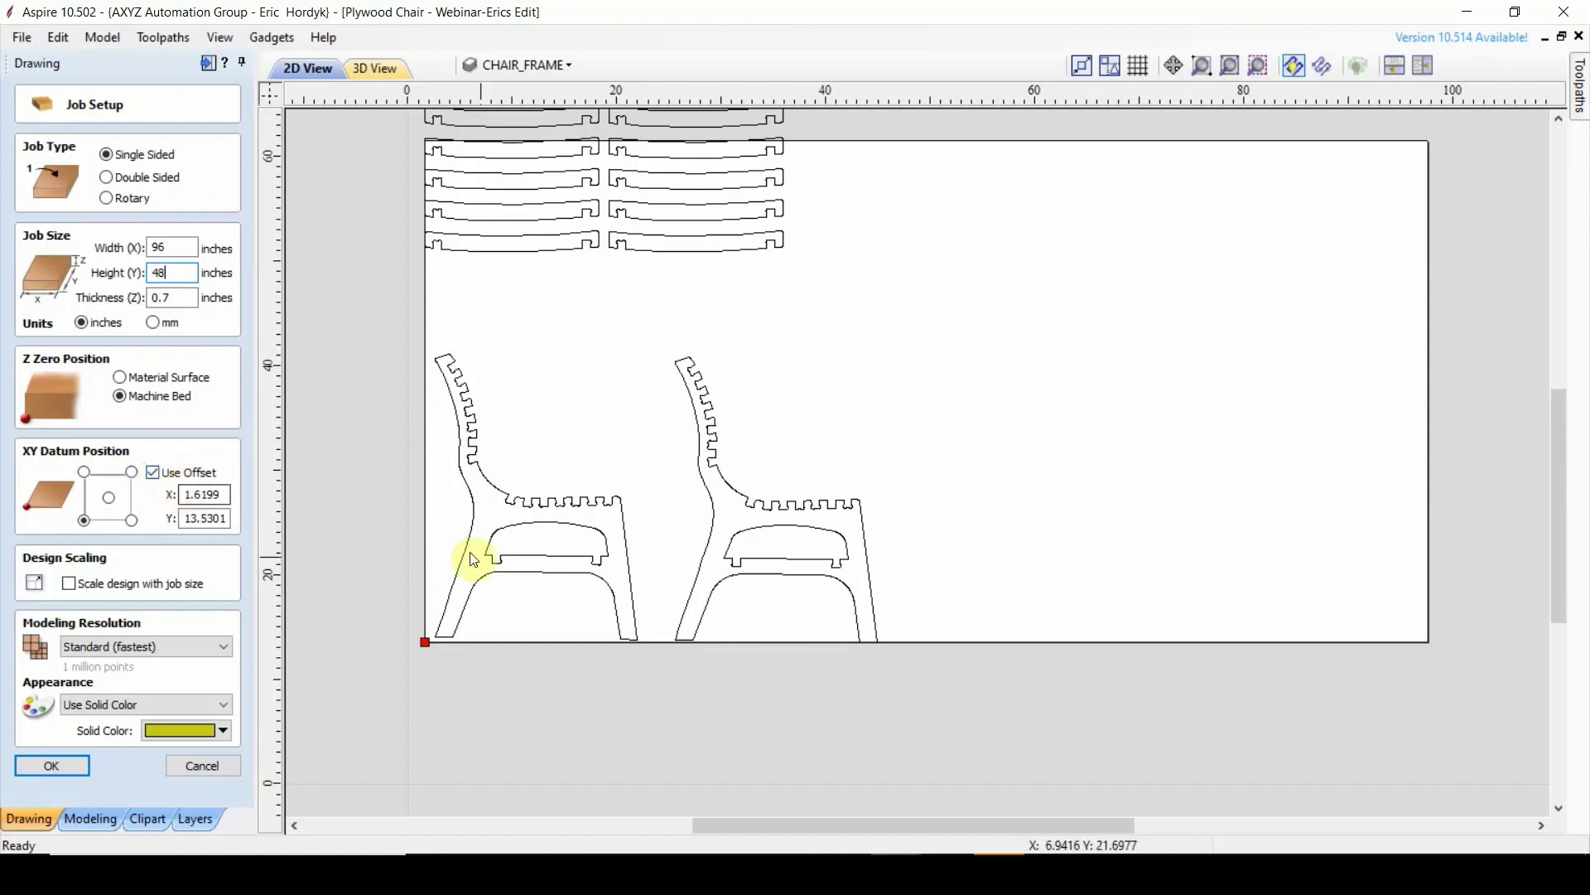
- Turn off the XY datum offset and accept the job setup
{"action": "scroll", "coordinate": [474, 560], "scroll_direction": "down", "scroll_amount": 1}
{"action": "scroll", "coordinate": [431, 681], "scroll_direction": "up", "scroll_amount": 1}
{"action": "scroll", "coordinate": [407, 663], "scroll_direction": "down", "scroll_amount": 1}
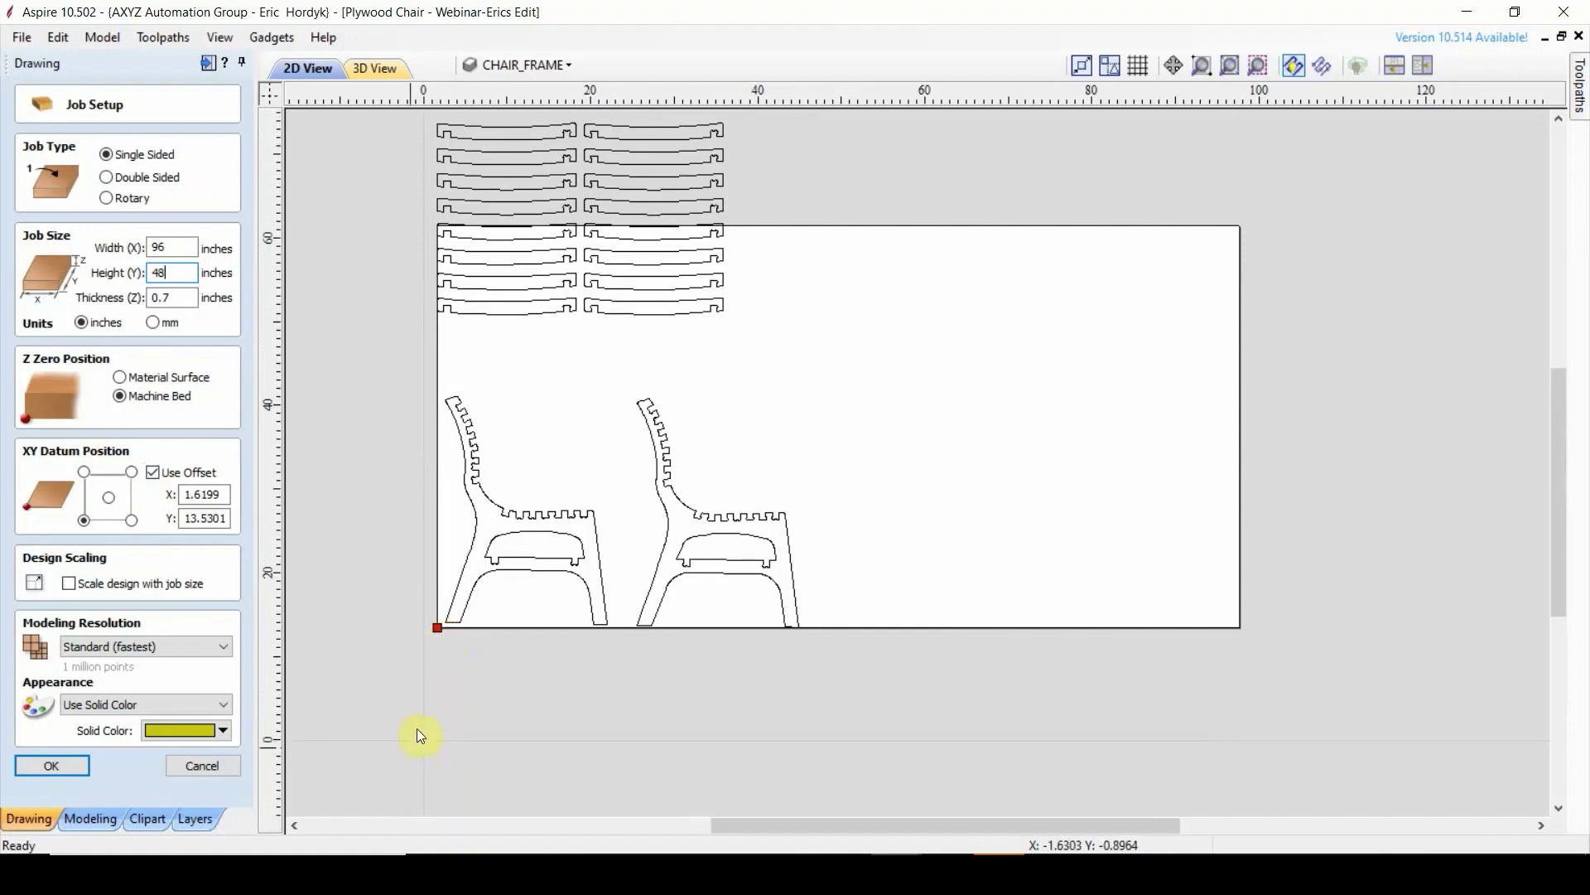
{"action": "left_click", "coordinate": [153, 472]}
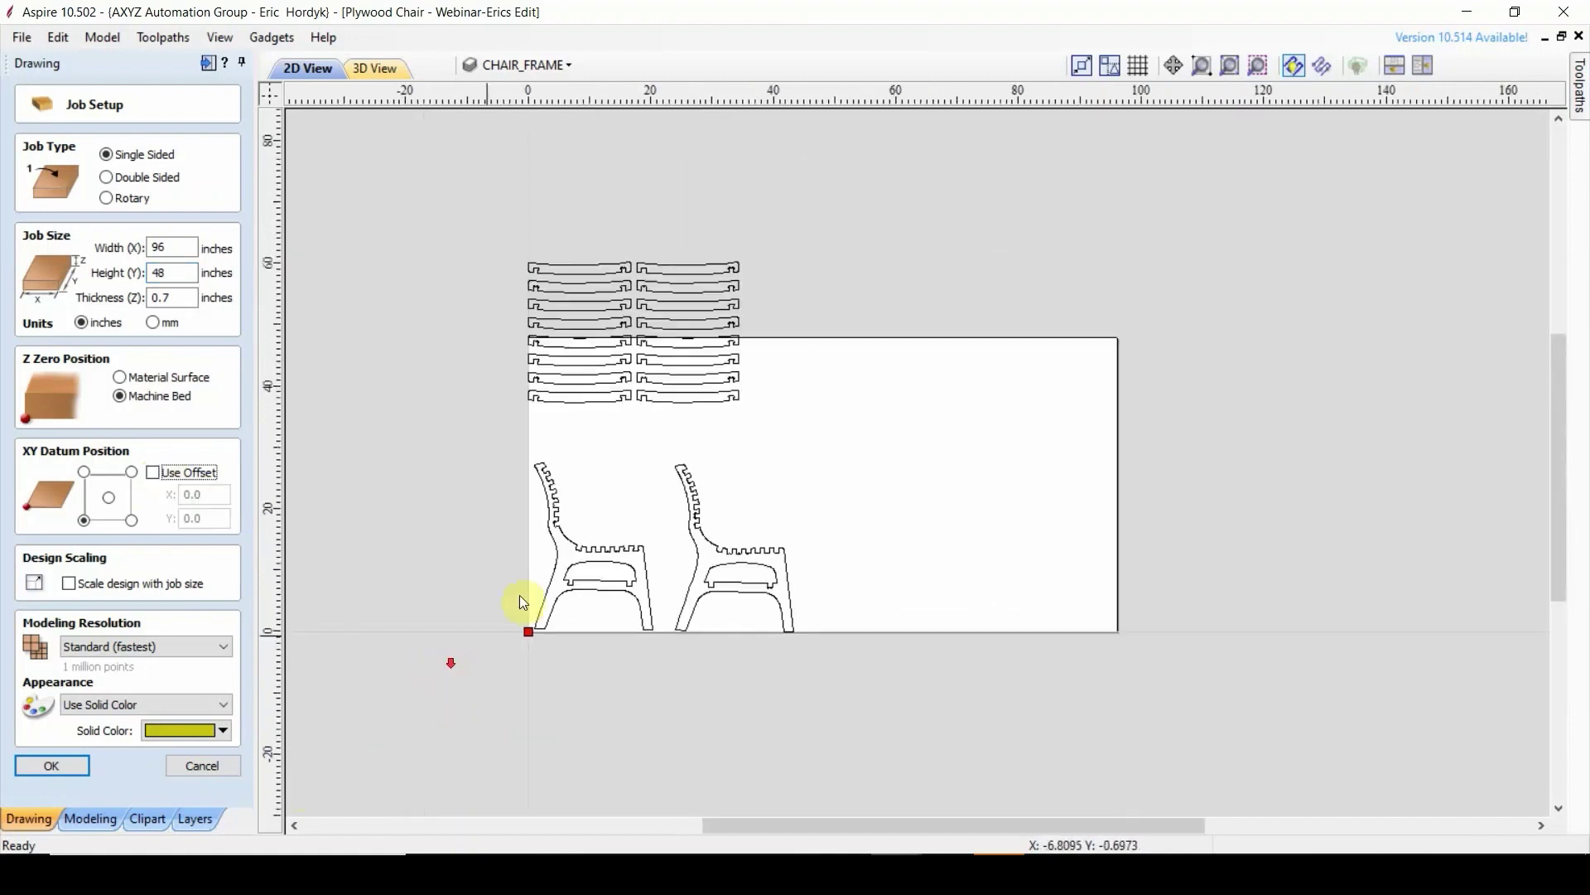
{"action": "left_click", "coordinate": [57, 773]}
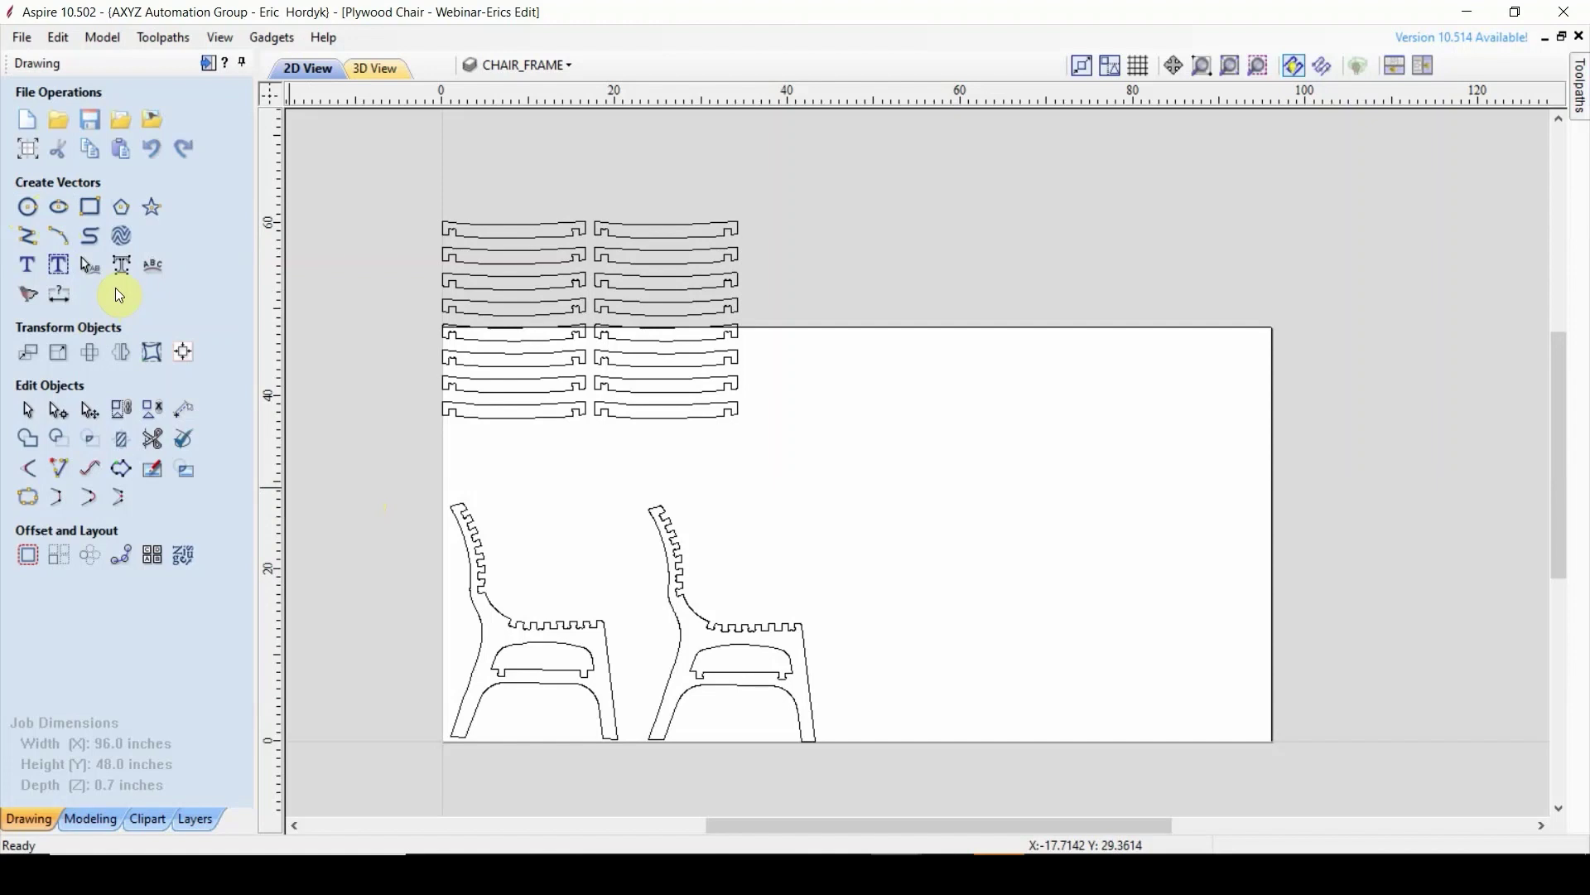
- Move both columns of slats together down the sheet to just above the chair side frames
{"action": "scroll", "coordinate": [603, 483], "scroll_direction": "down", "scroll_amount": 1}
{"action": "scroll", "coordinate": [659, 466], "scroll_direction": "down", "scroll_amount": 1}
{"action": "scroll", "coordinate": [610, 507], "scroll_direction": "up", "scroll_amount": 1}
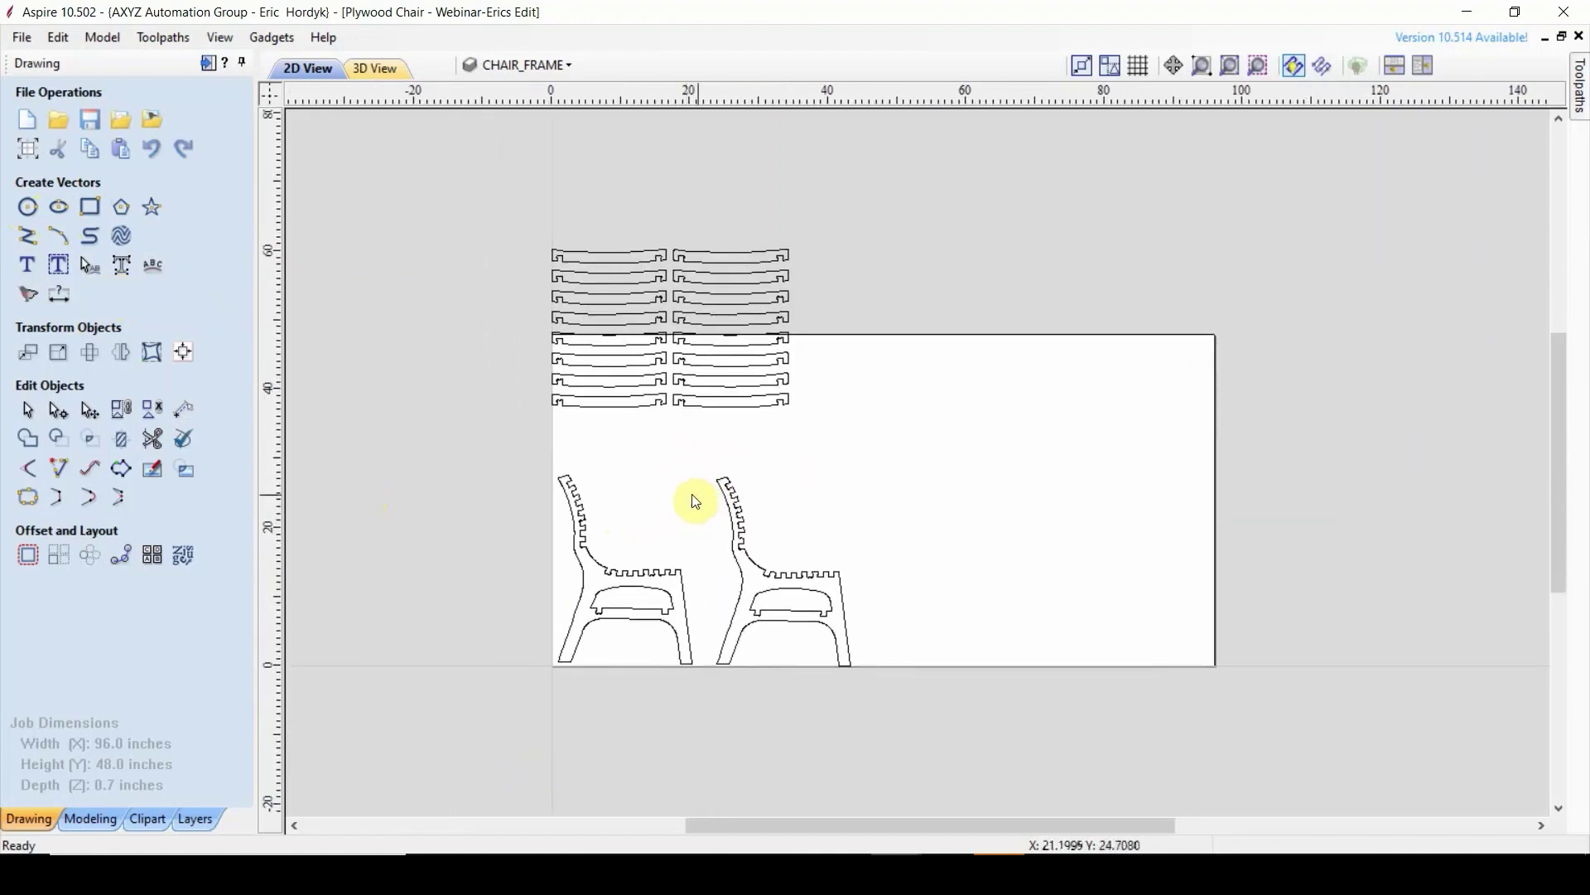
{"action": "scroll", "coordinate": [747, 356], "scroll_direction": "up", "scroll_amount": 1}
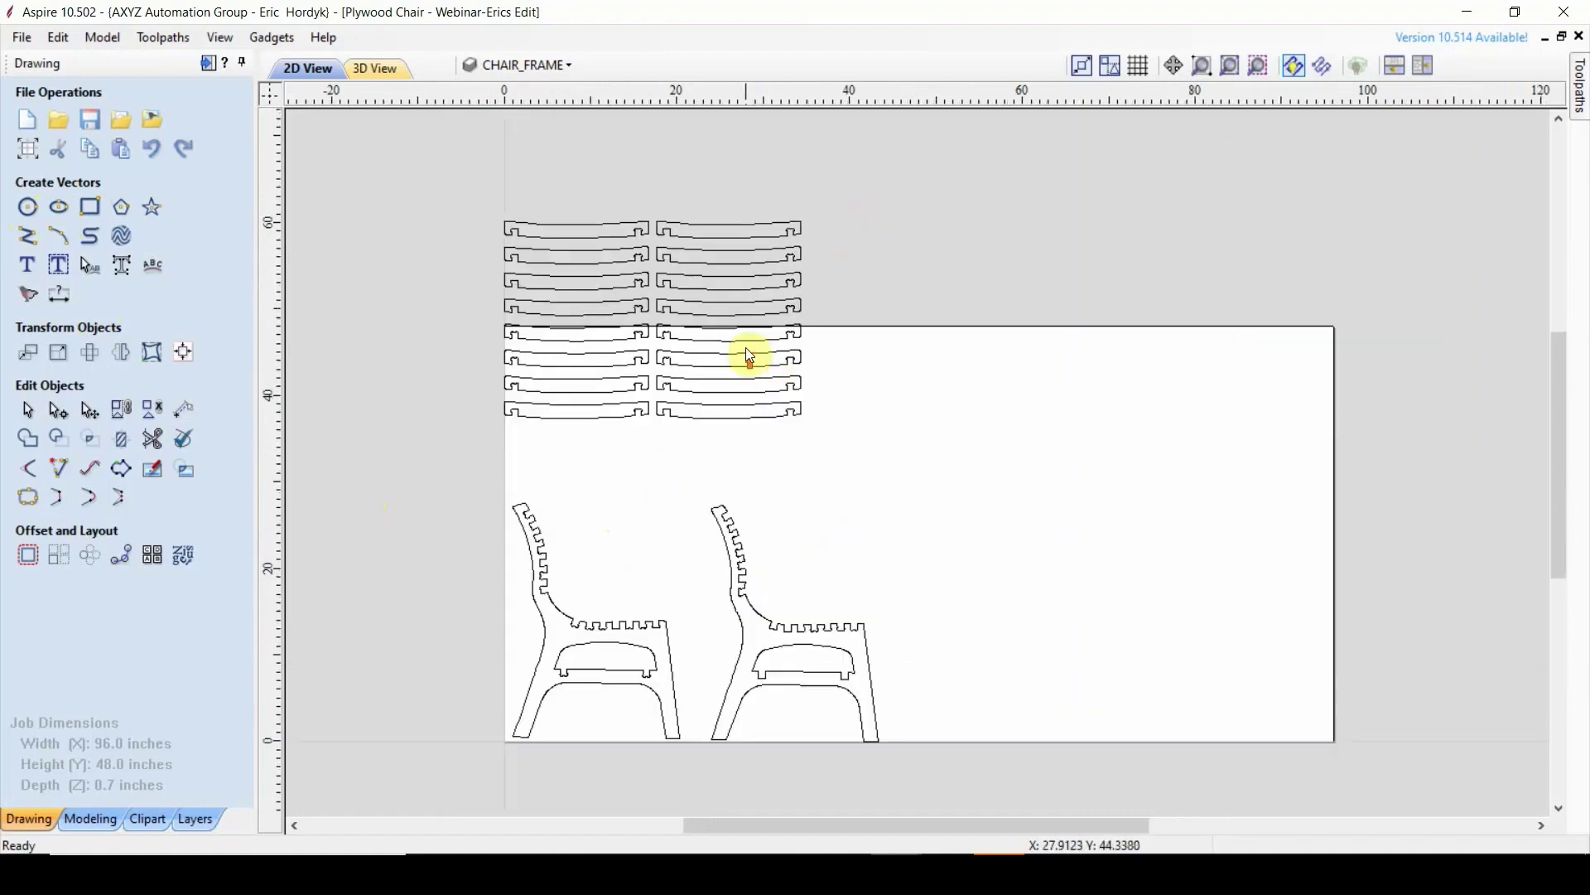
{"action": "left_click_drag", "start_coordinate": [858, 186], "coordinate": [490, 450]}
{"action": "left_click_drag", "start_coordinate": [568, 395], "coordinate": [581, 465]}
{"action": "left_click", "coordinate": [1007, 515]}
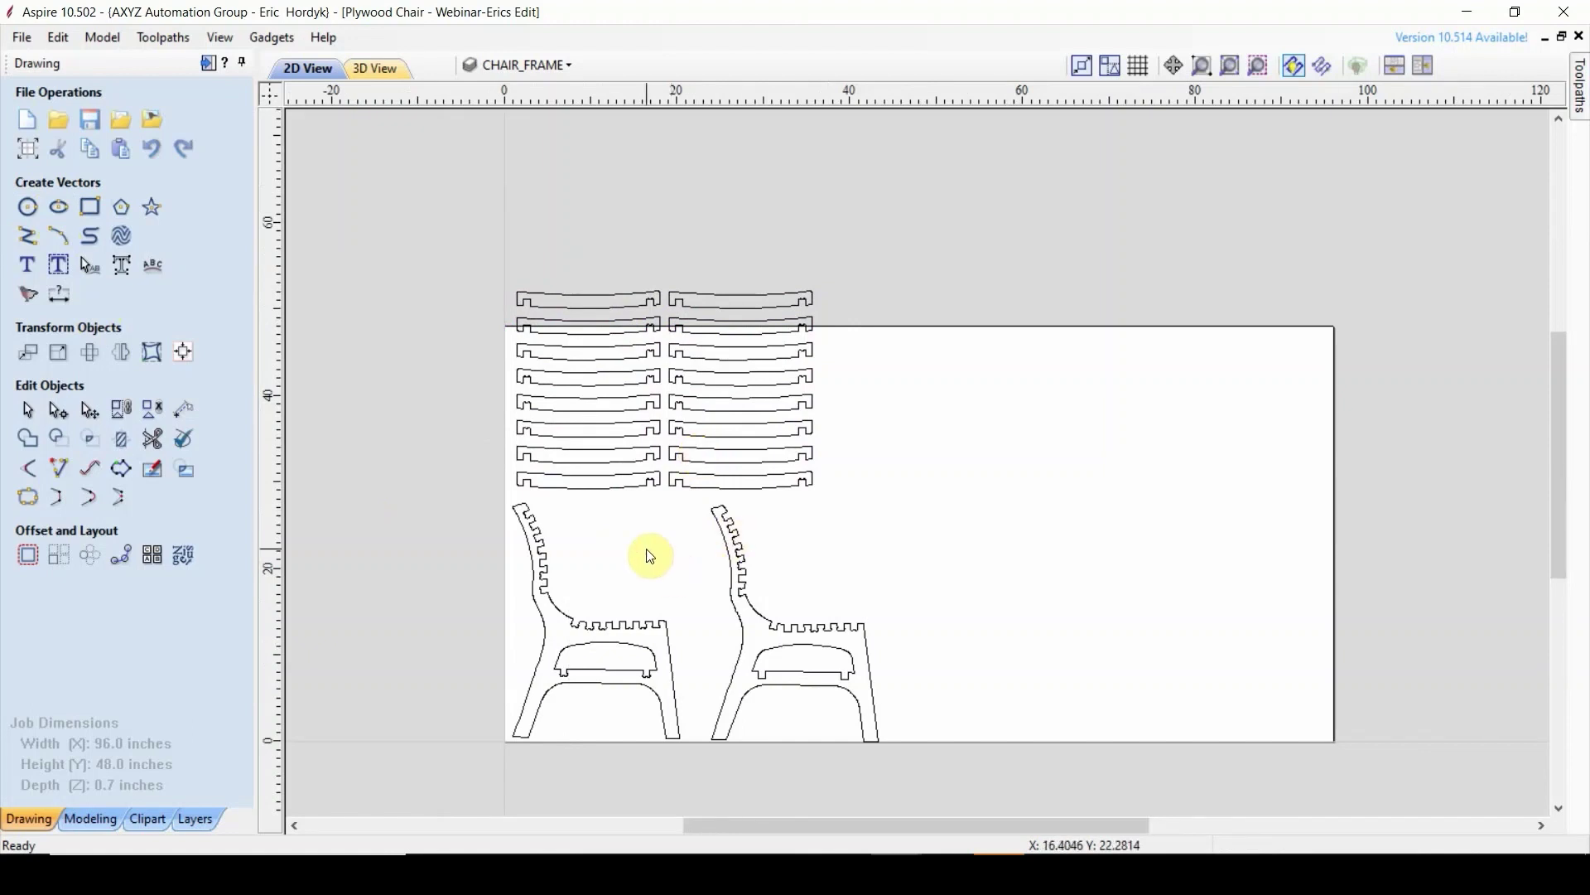
- Start nesting the parts and turn off the option that allows parts inside other parts
{"action": "scroll", "coordinate": [651, 555], "scroll_direction": "up", "scroll_amount": 2}
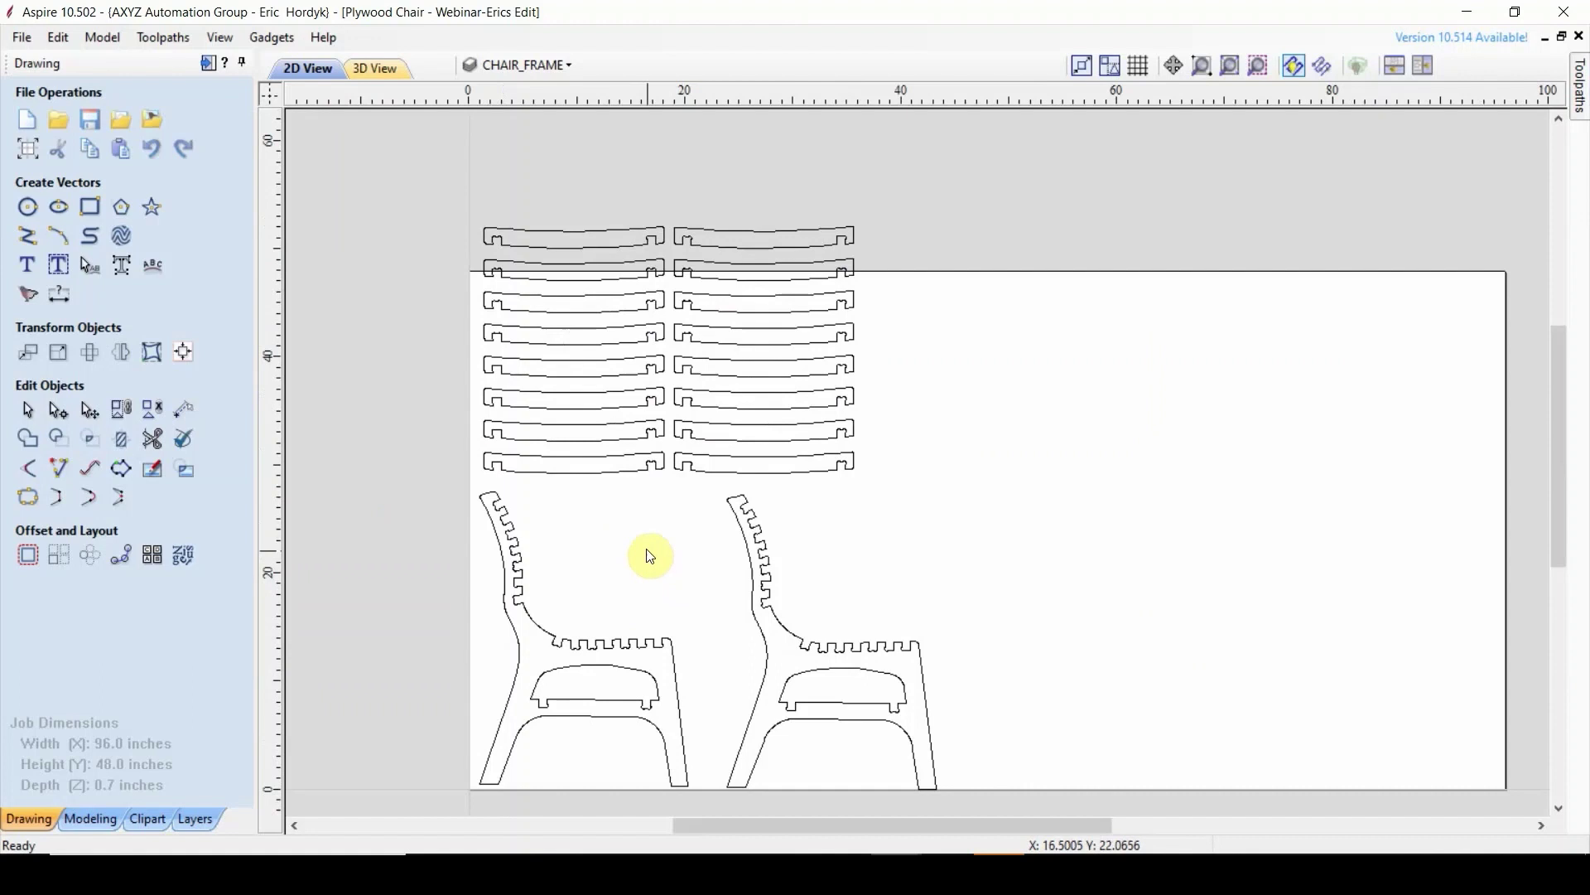
{"action": "left_click", "coordinate": [186, 555]}
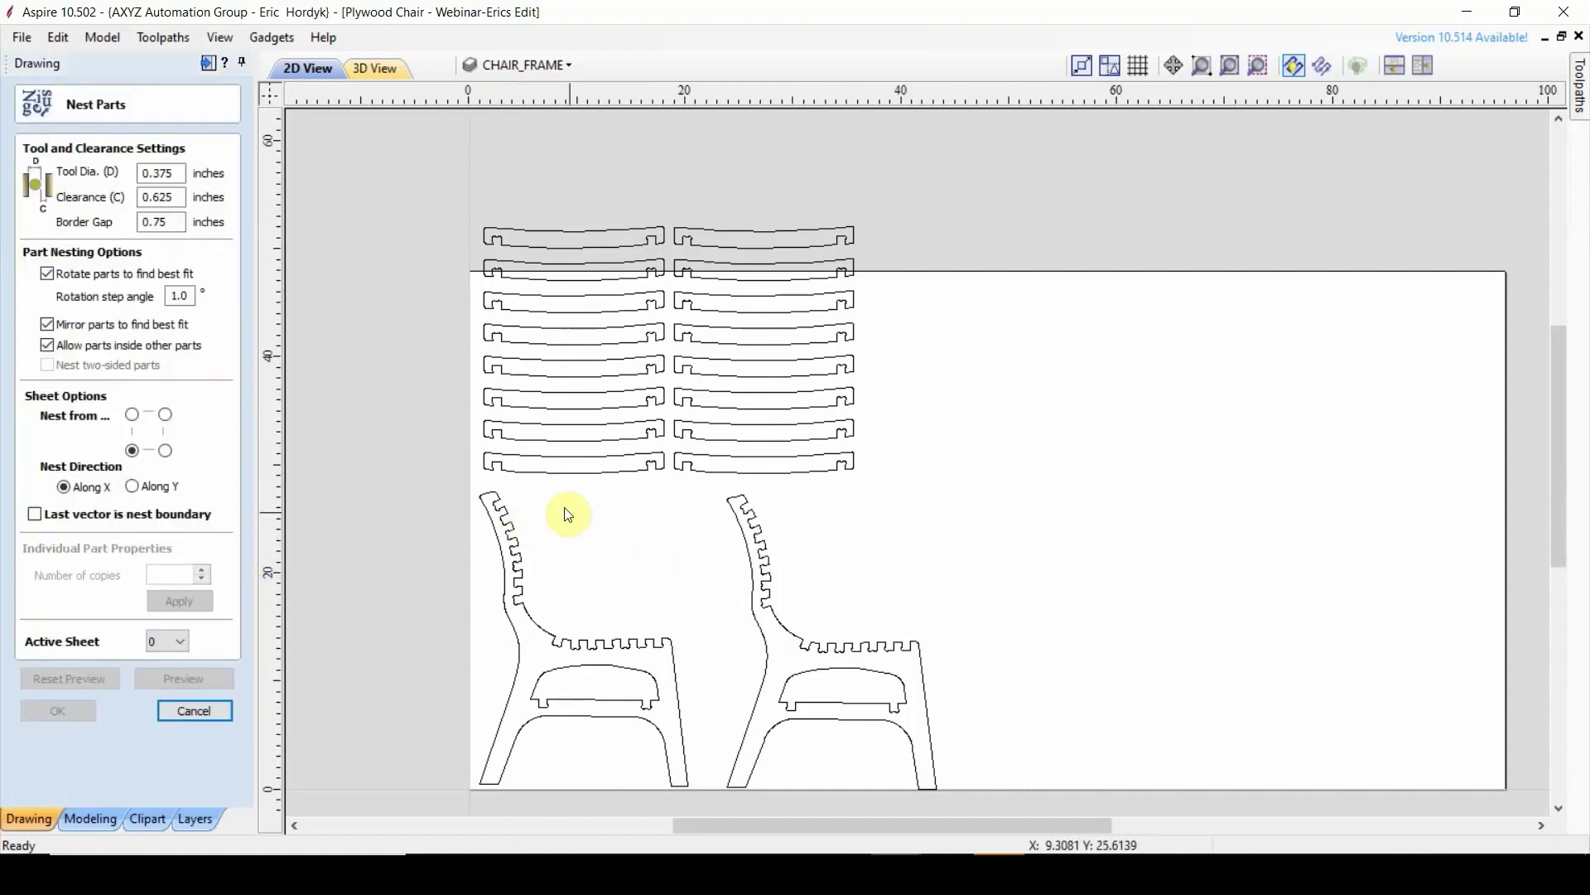
{"action": "left_click", "coordinate": [166, 172]}
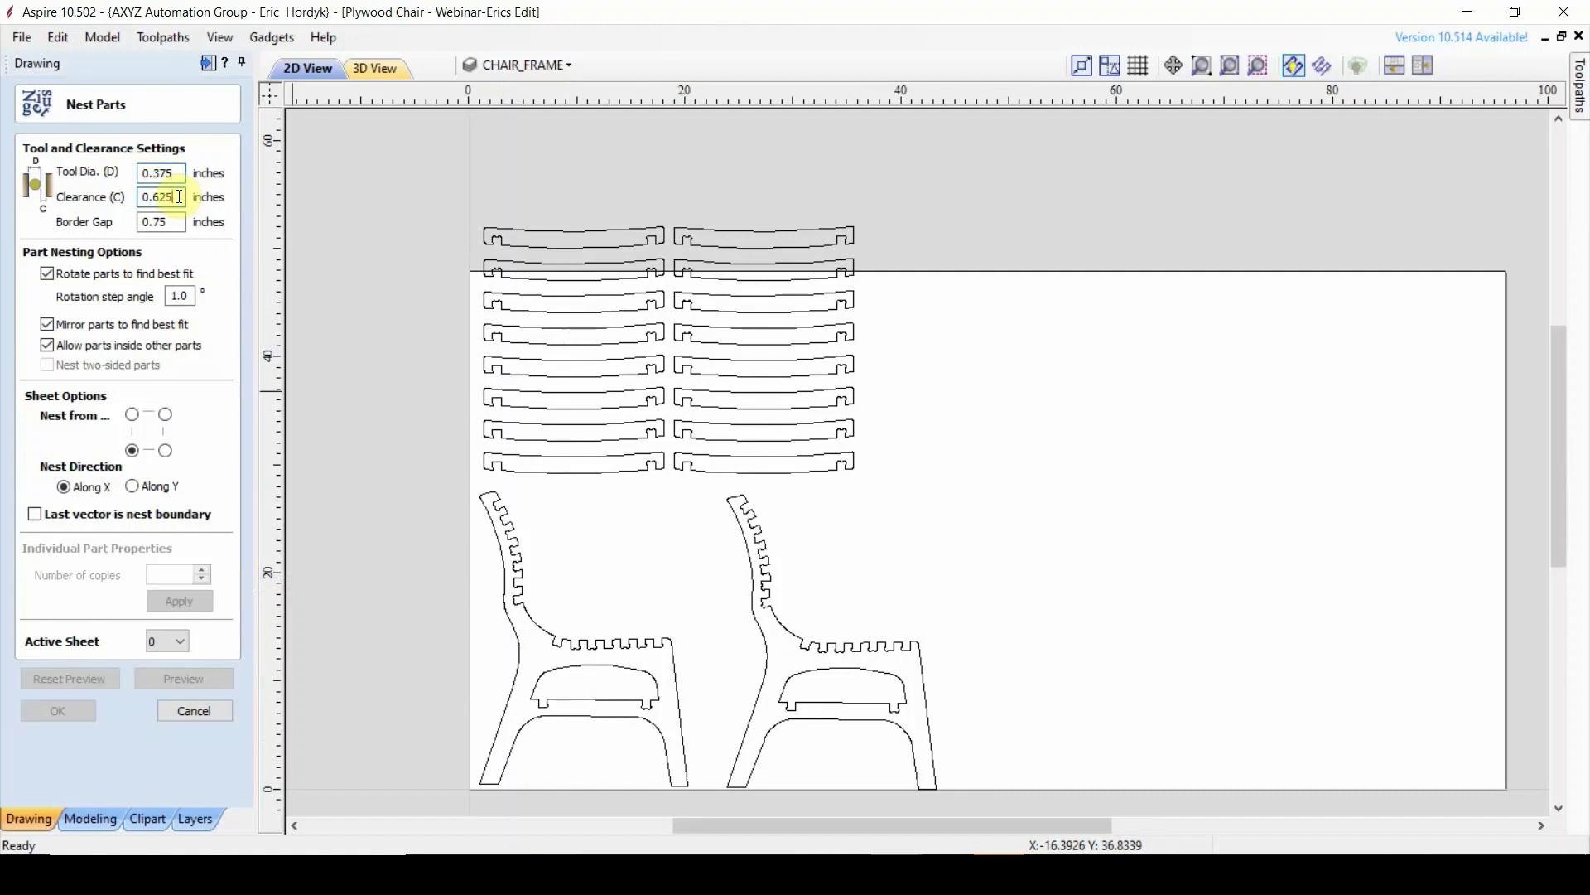
{"action": "double_click", "coordinate": [175, 197]}
{"action": "left_click", "coordinate": [179, 222]}
{"action": "left_click_drag", "start_coordinate": [961, 205], "coordinate": [419, 688]}
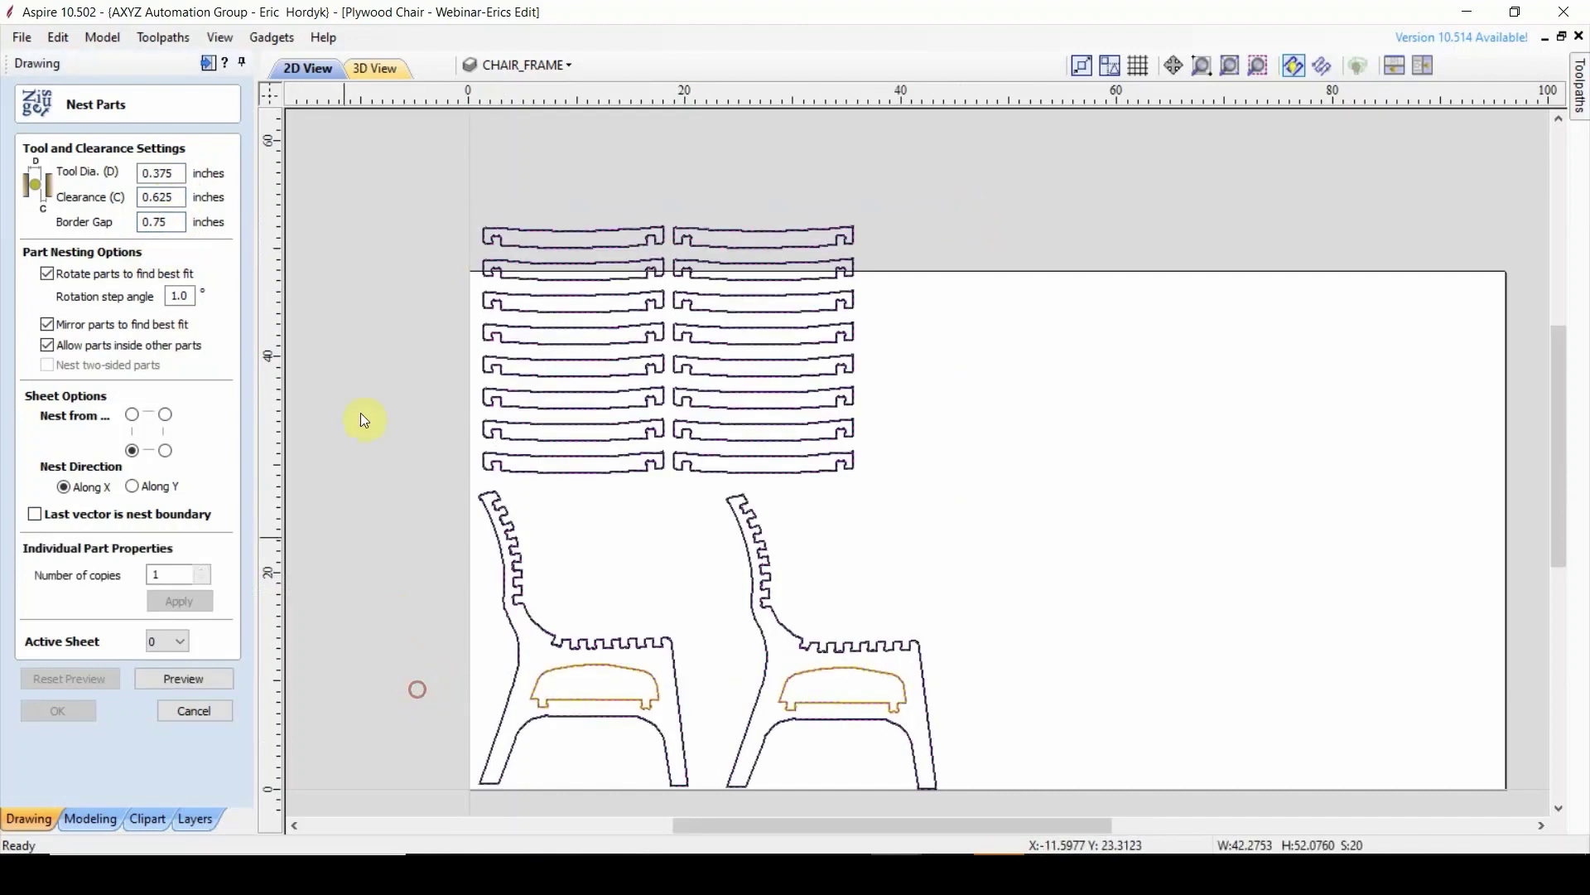
{"action": "left_click", "coordinate": [598, 486]}
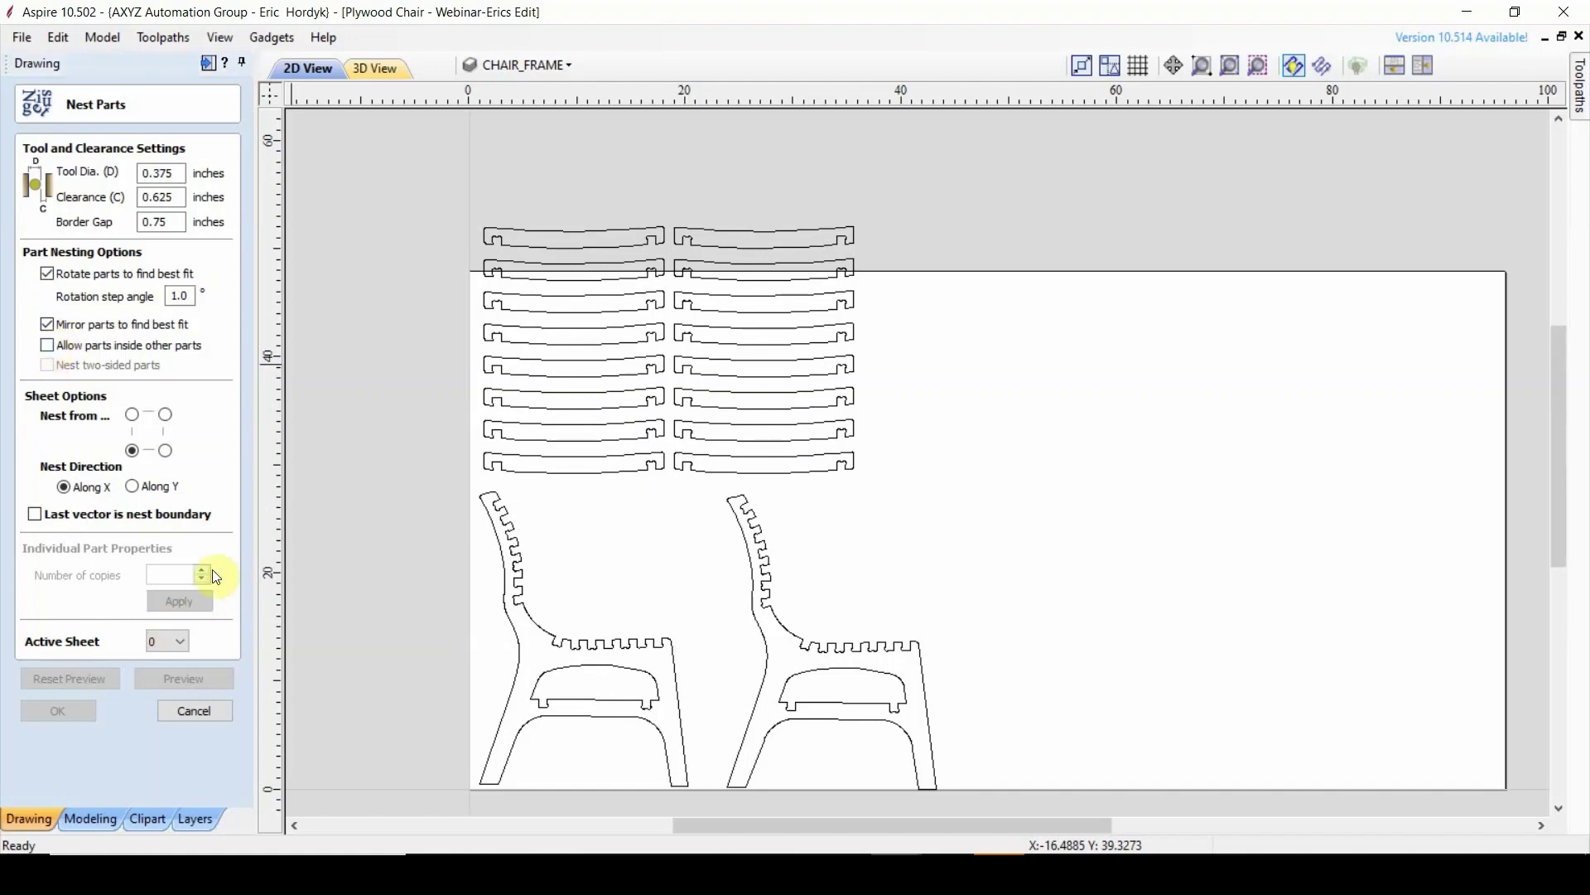
{"action": "left_click_drag", "start_coordinate": [835, 538], "coordinate": [530, 687]}
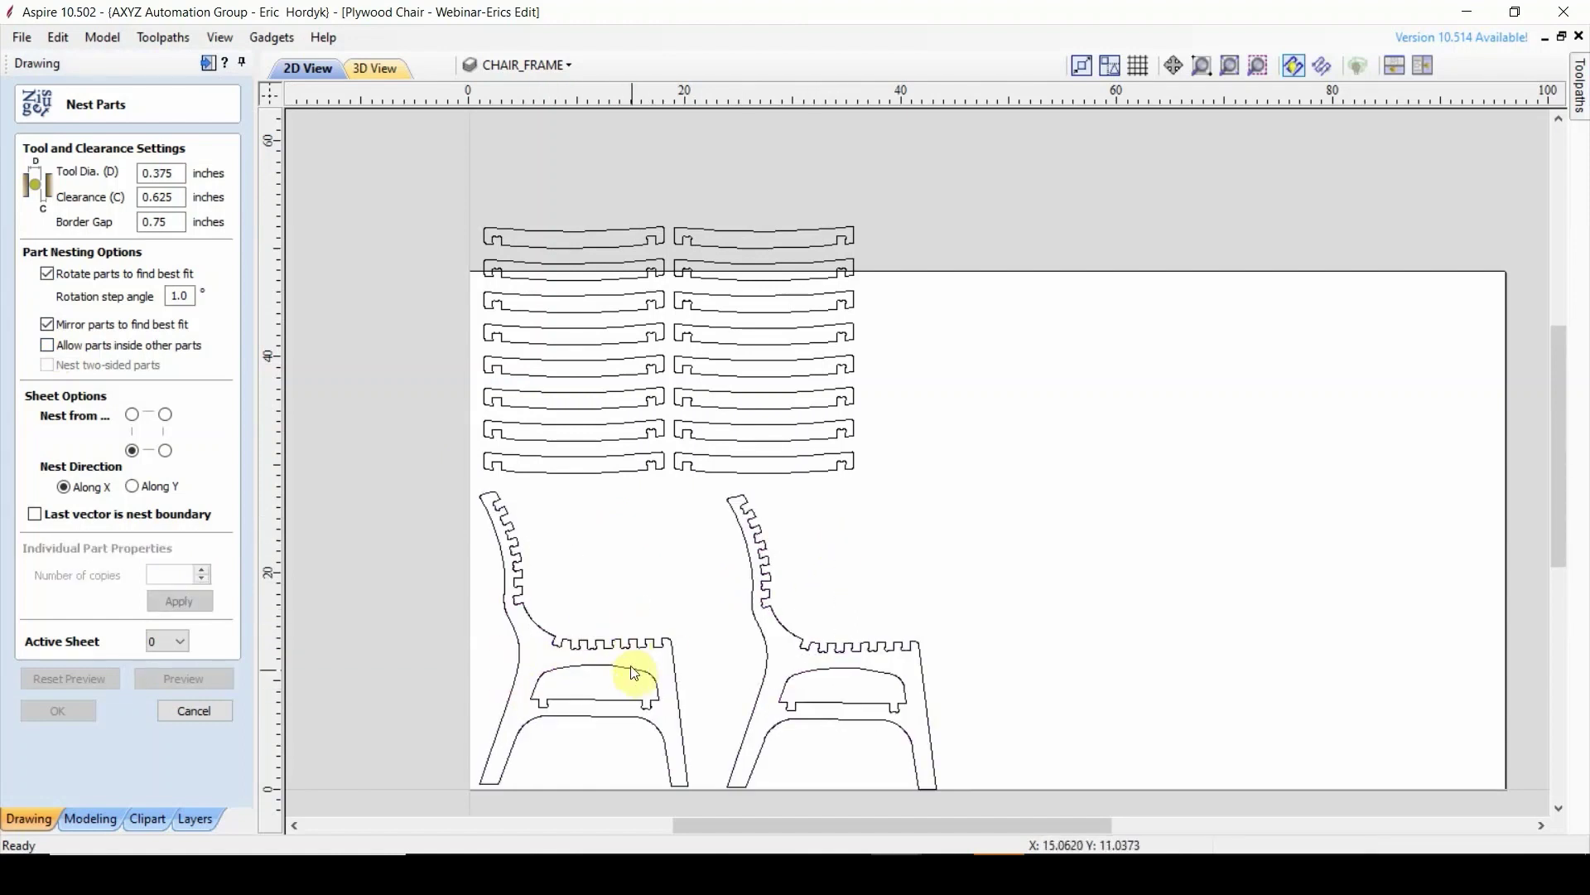
{"action": "left_click_drag", "start_coordinate": [883, 180], "coordinate": [510, 472]}
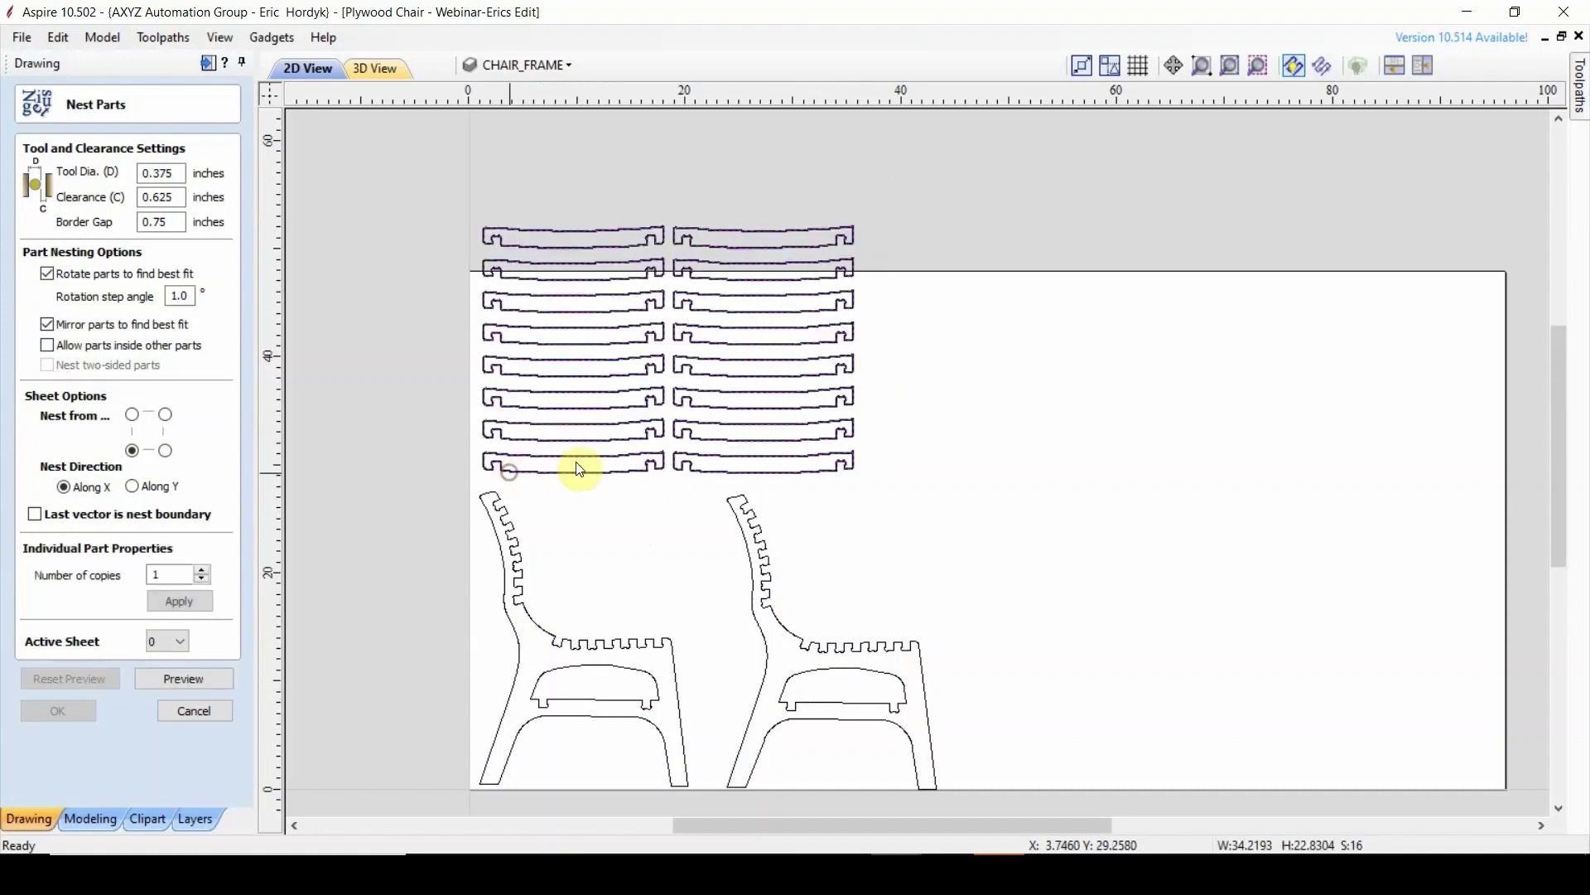
{"action": "left_click", "coordinate": [601, 509]}
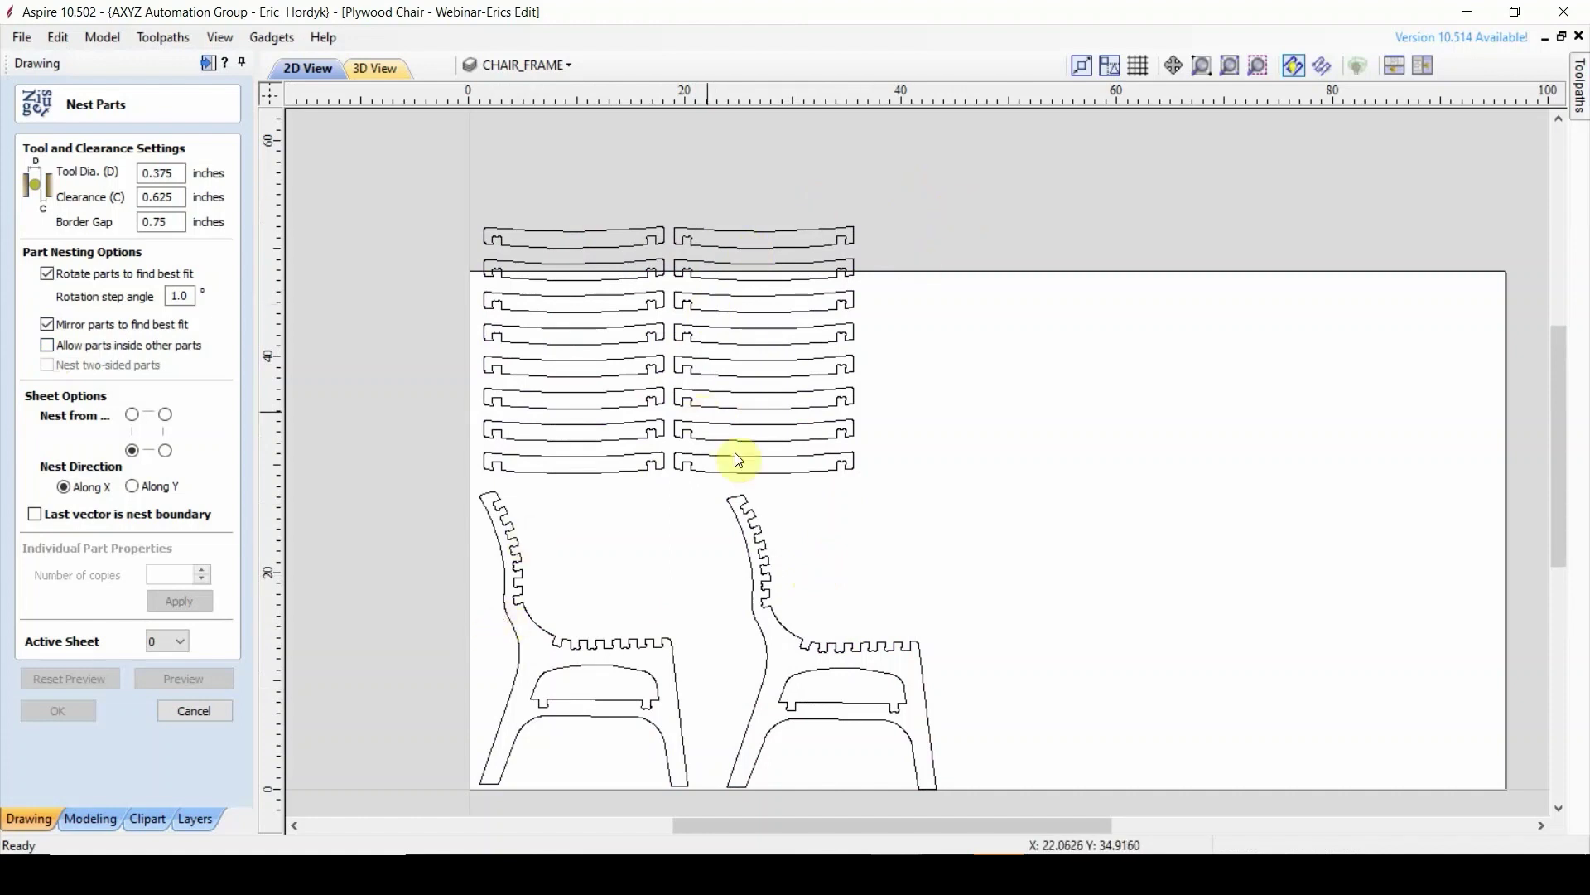
- Delete all the duplicate slats, keeping only the lowest one above the first chair frame
{"action": "left_click_drag", "start_coordinate": [922, 169], "coordinate": [774, 465]}
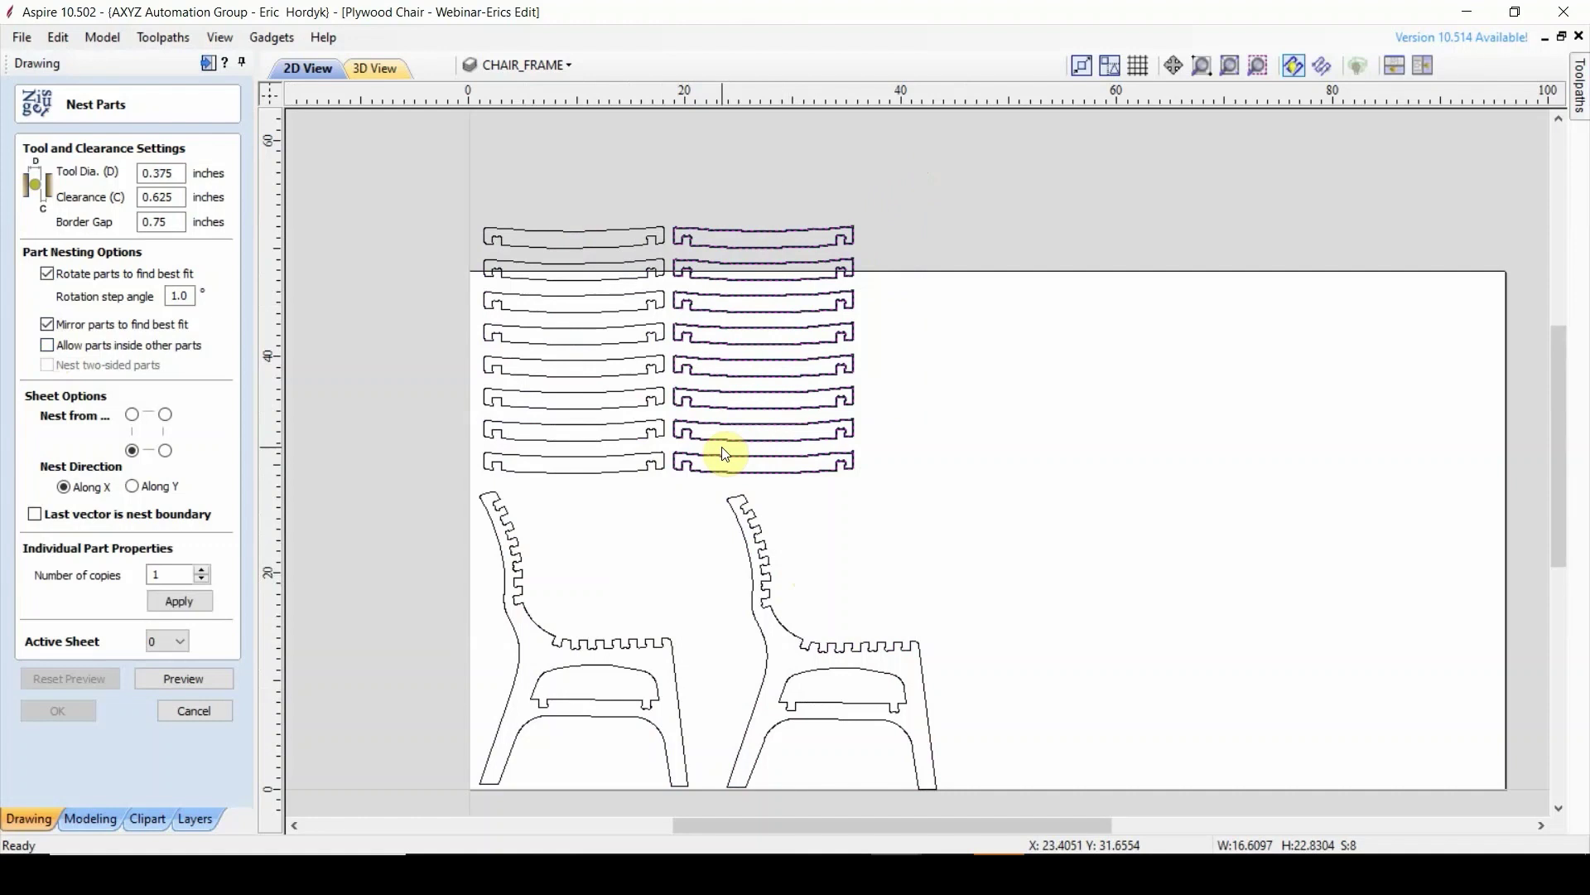
{"action": "key", "text": "Delete"}
{"action": "left_click", "coordinate": [461, 430]}
{"action": "key", "text": "Delete"}
- Set the number of nesting copies of the remaining slat to 16 and apply it
{"action": "left_click_drag", "start_coordinate": [644, 408], "coordinate": [569, 499]}
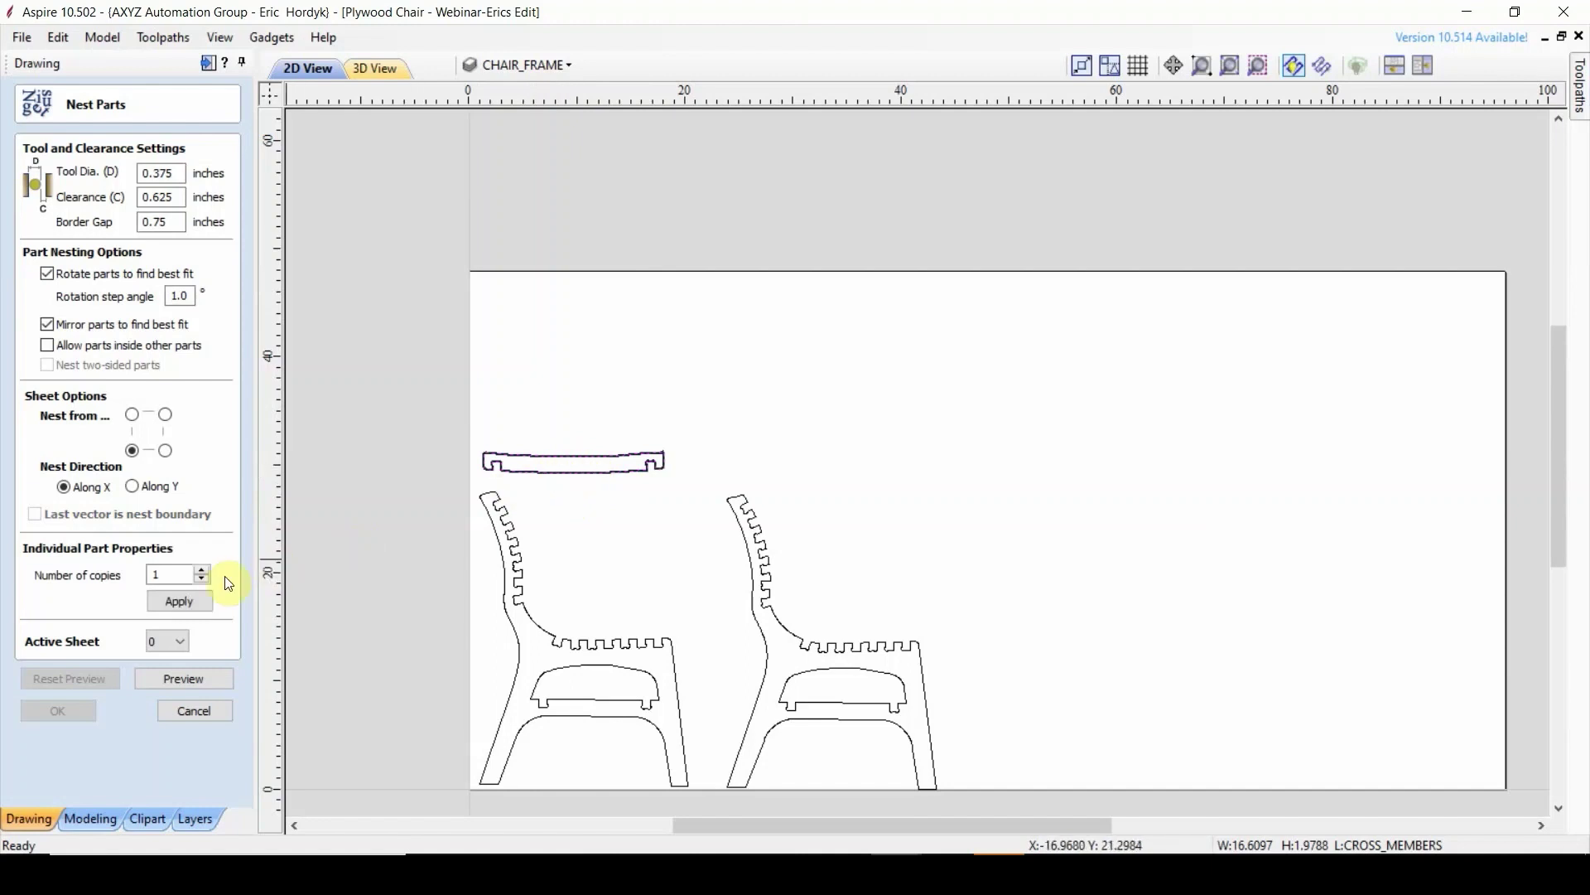
{"action": "double_click", "coordinate": [166, 574]}
{"action": "type", "text": "6"}
{"action": "left_click", "coordinate": [174, 575]}
{"action": "left_click", "coordinate": [178, 601]}
{"action": "scroll", "coordinate": [578, 466], "scroll_direction": "up", "scroll_amount": 2}
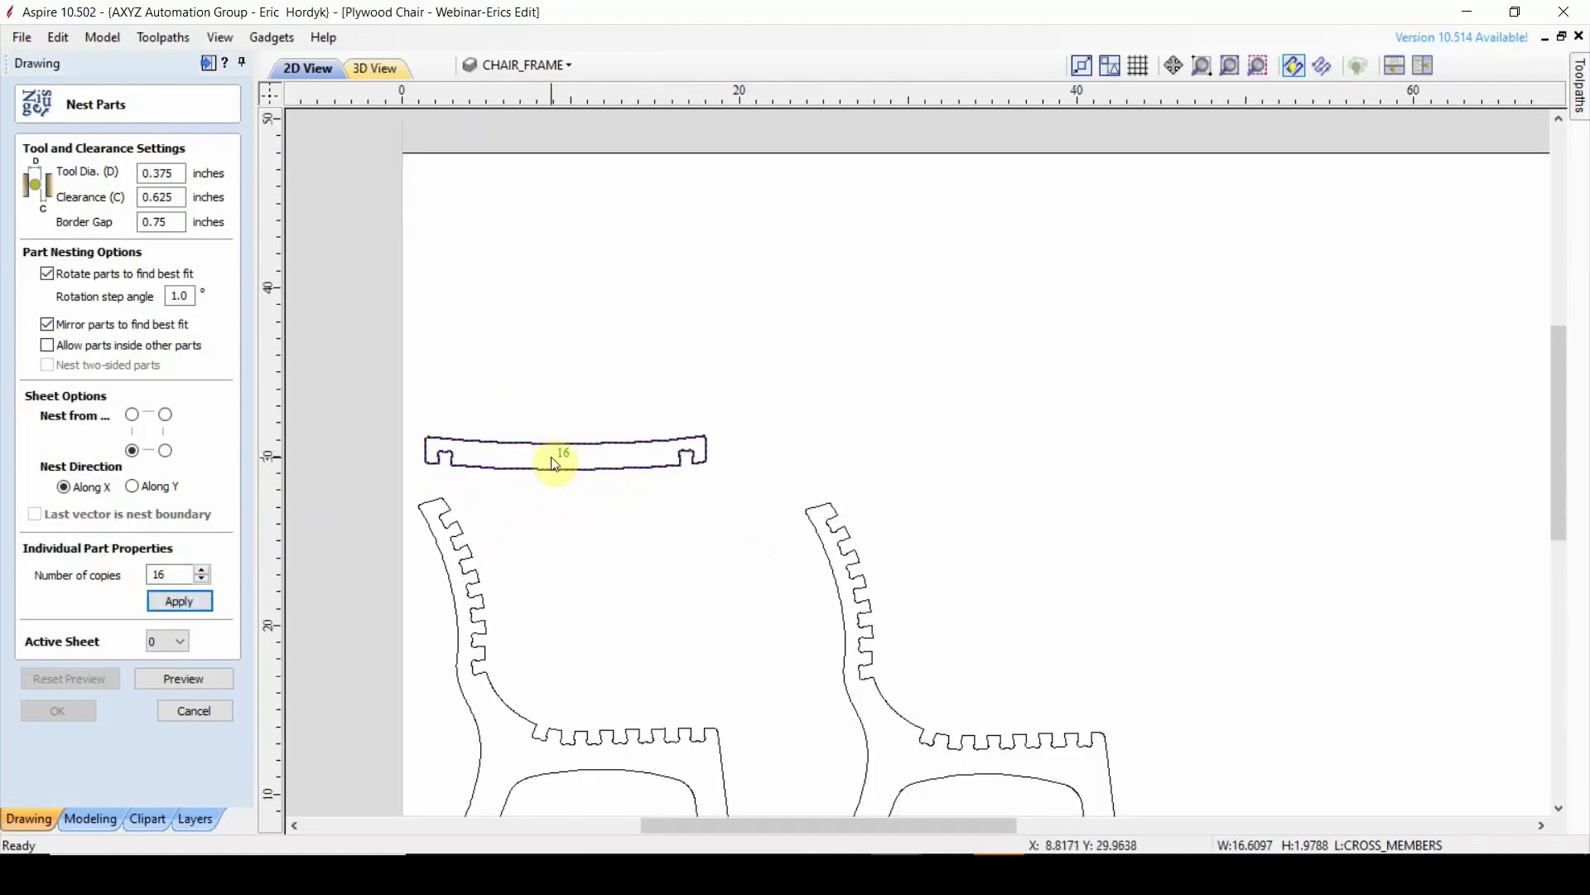
{"action": "scroll", "coordinate": [552, 458], "scroll_direction": "down", "scroll_amount": 2}
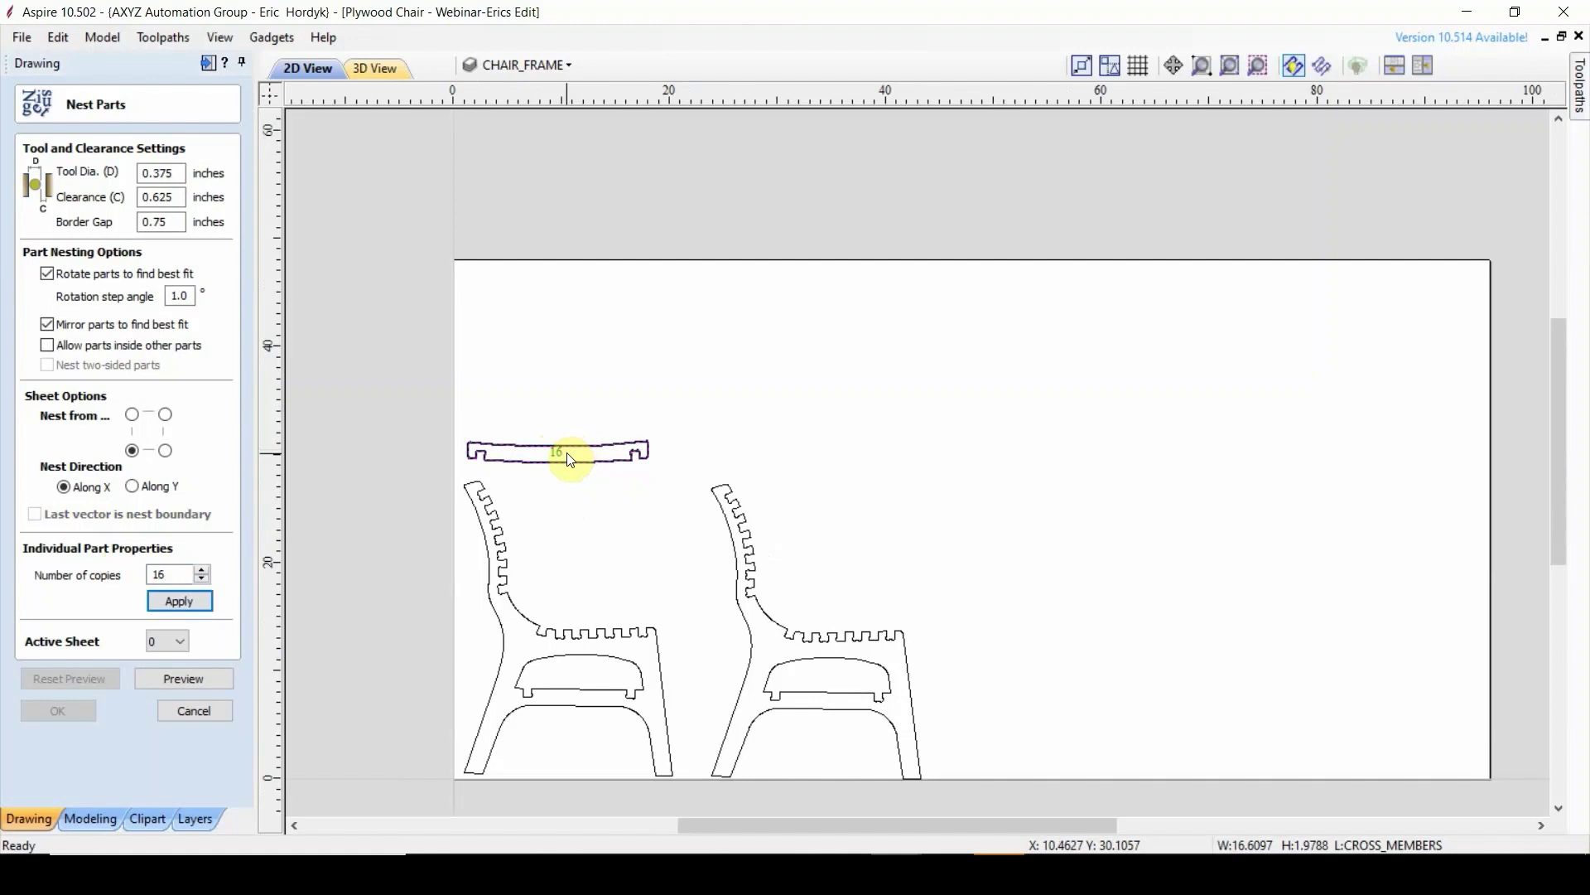
- Preview the nesting of the slat copies together with both chair side frames, and accept the nested layout
{"action": "left_click", "coordinate": [600, 501]}
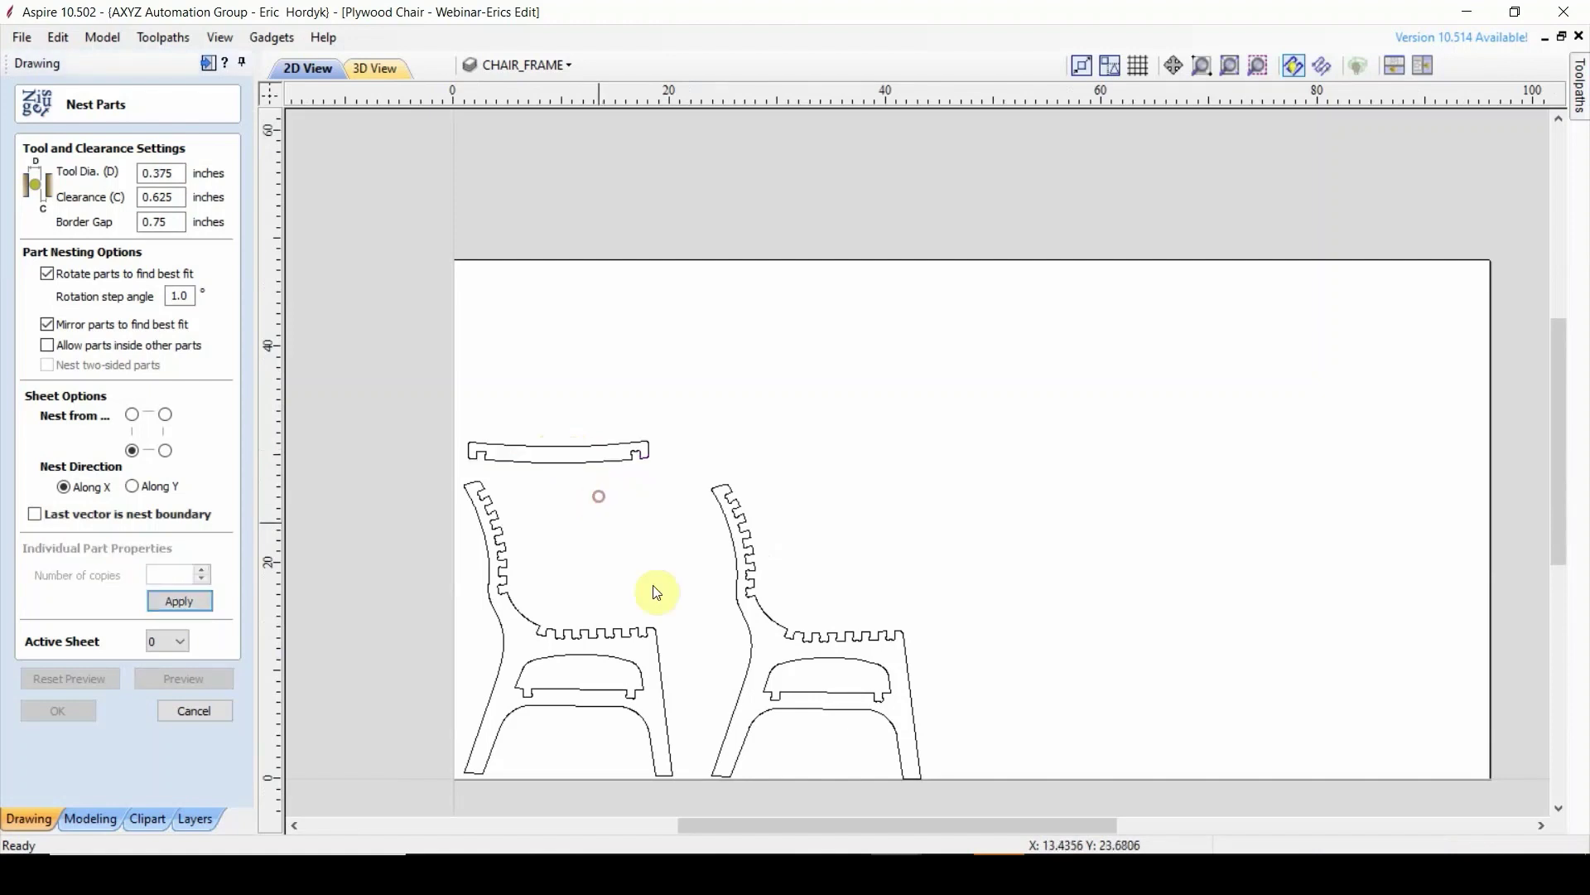
{"action": "scroll", "coordinate": [661, 534], "scroll_direction": "down", "scroll_amount": 1}
{"action": "left_click_drag", "start_coordinate": [864, 404], "coordinate": [461, 741]}
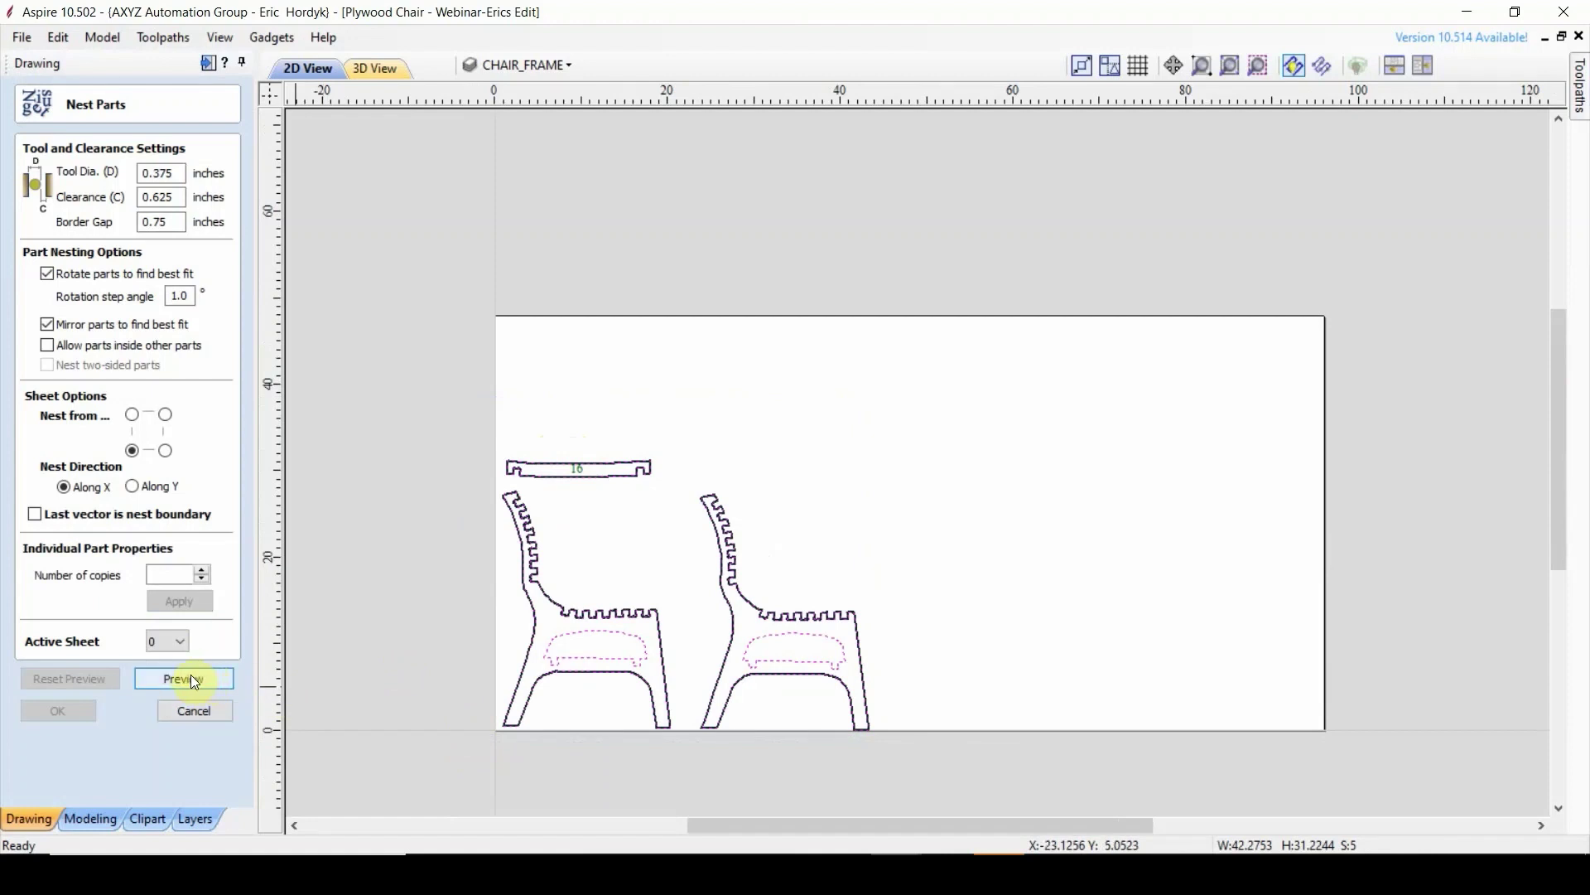
{"action": "left_click", "coordinate": [191, 674]}
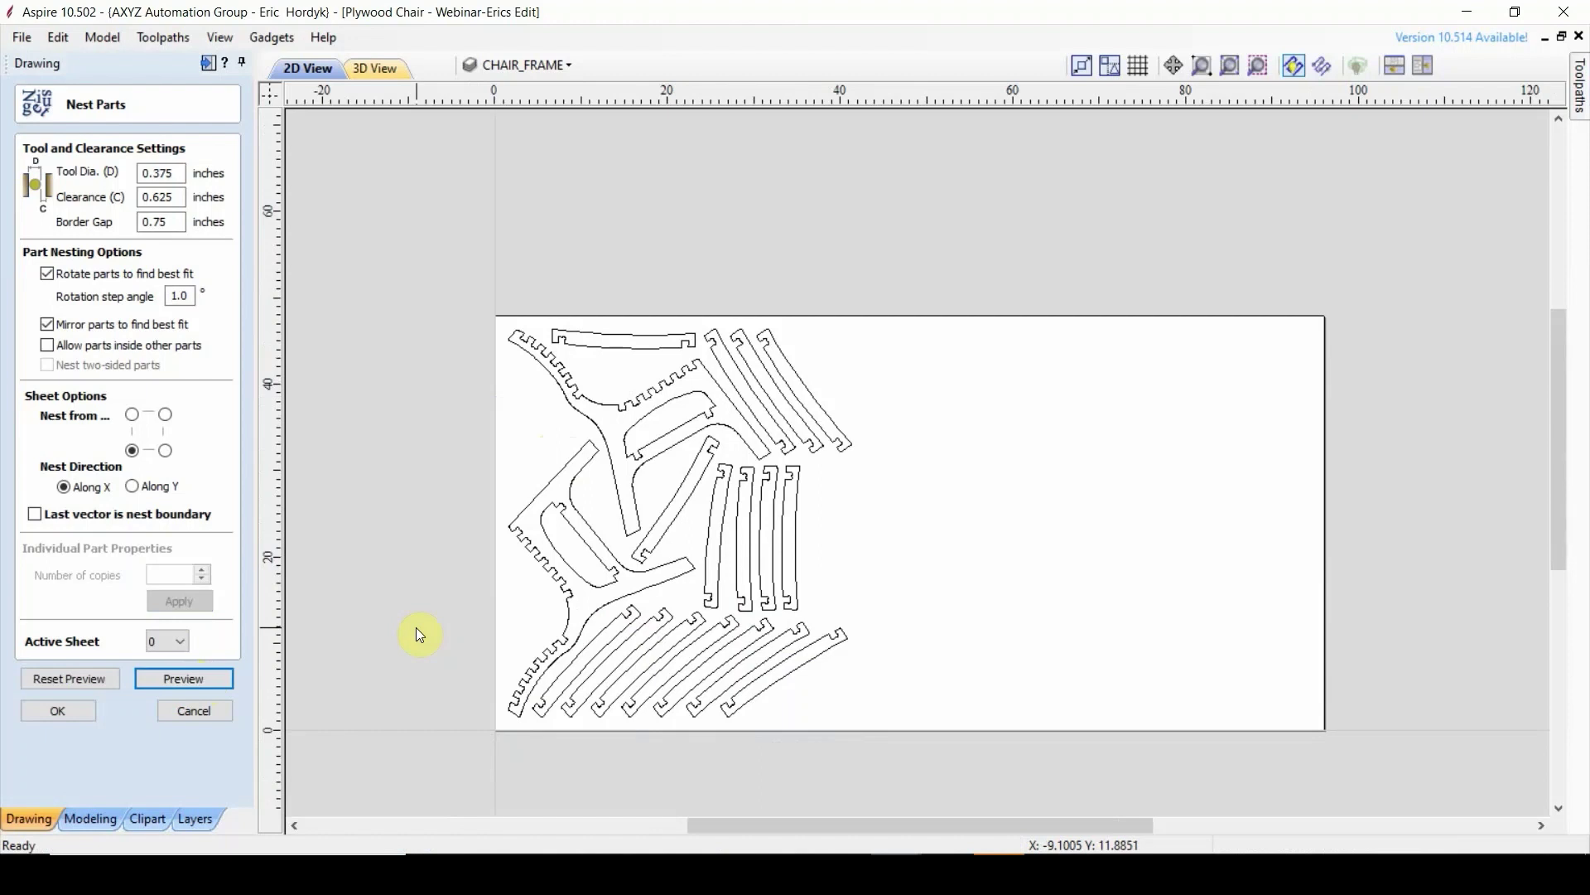
{"action": "scroll", "coordinate": [738, 596], "scroll_direction": "up", "scroll_amount": 1}
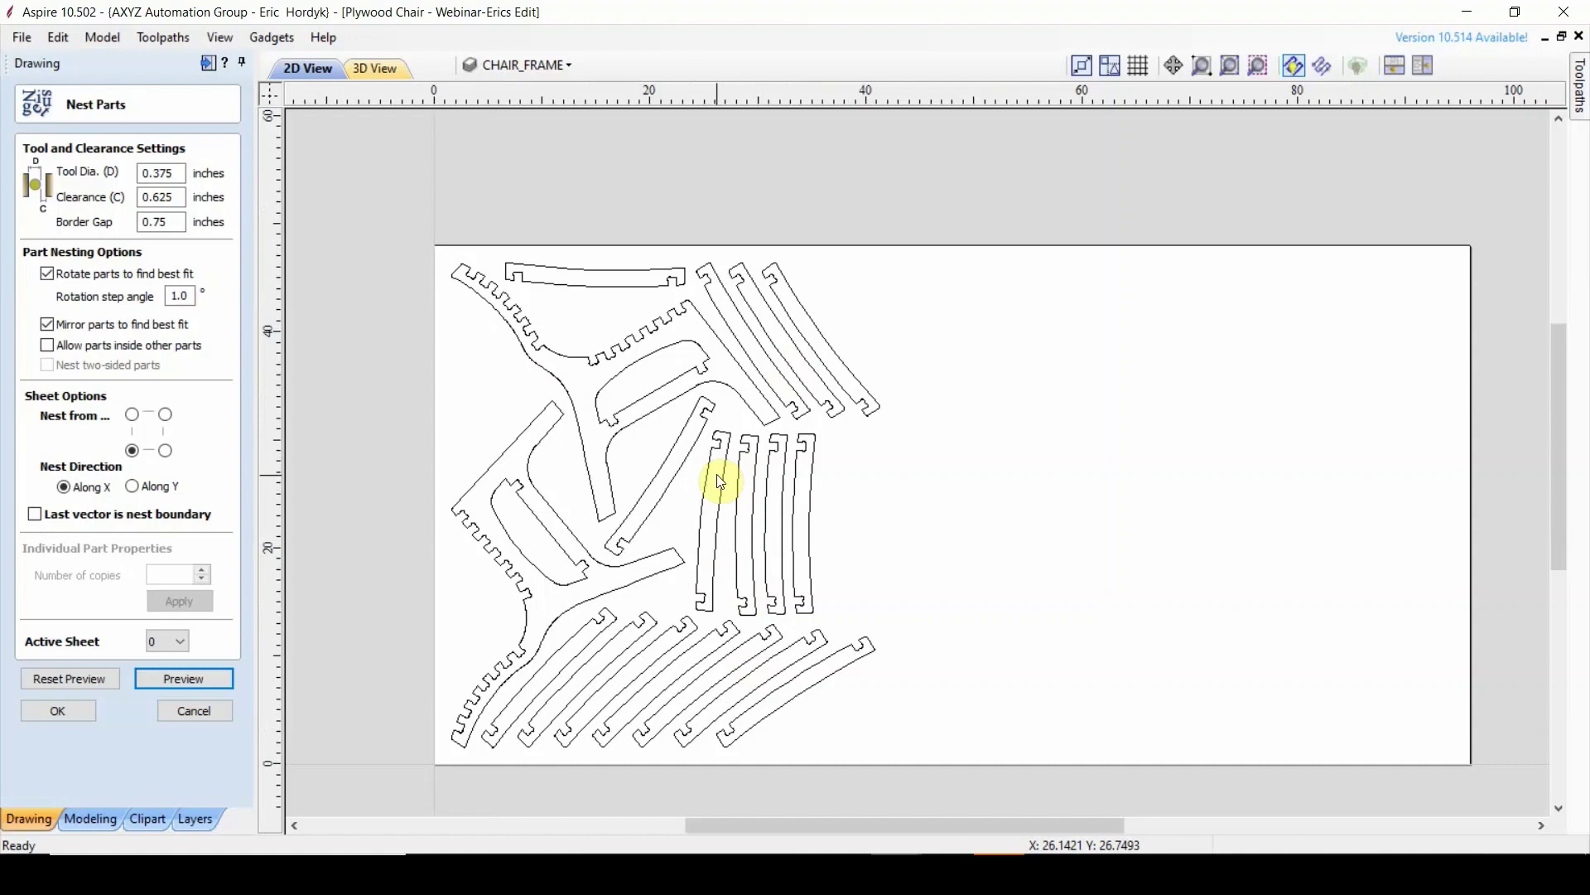
{"action": "scroll", "coordinate": [674, 454], "scroll_direction": "down", "scroll_amount": 1}
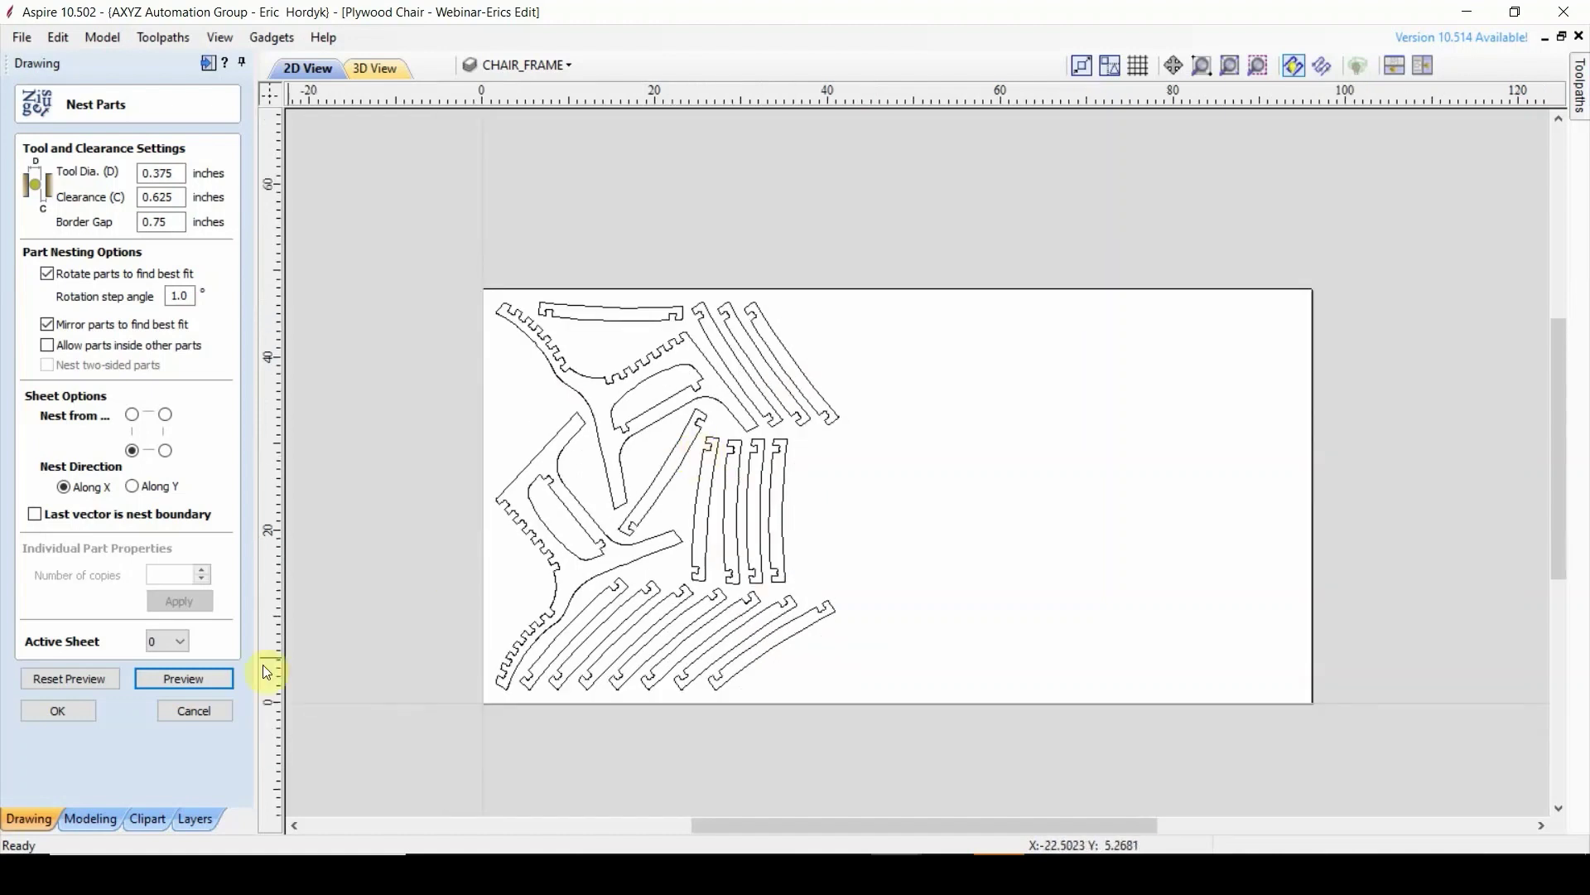
{"action": "left_click", "coordinate": [47, 712]}
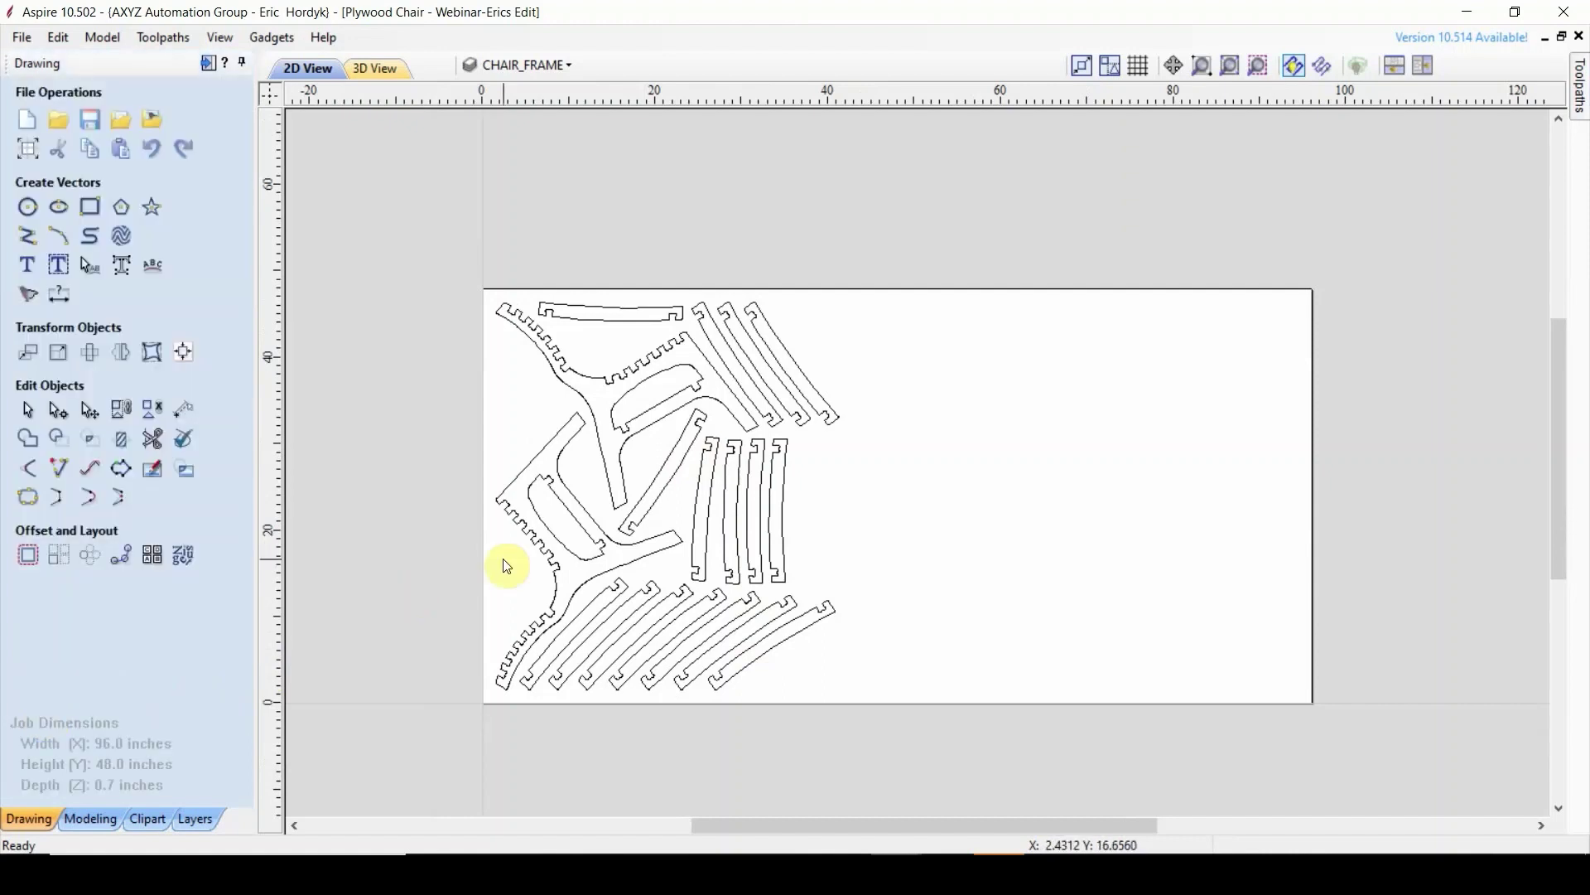
- Start a 2D profile toolpath and select all the nested chair parts for it
{"action": "left_click_drag", "start_coordinate": [893, 322], "coordinate": [865, 490]}
{"action": "left_click", "coordinate": [207, 60]}
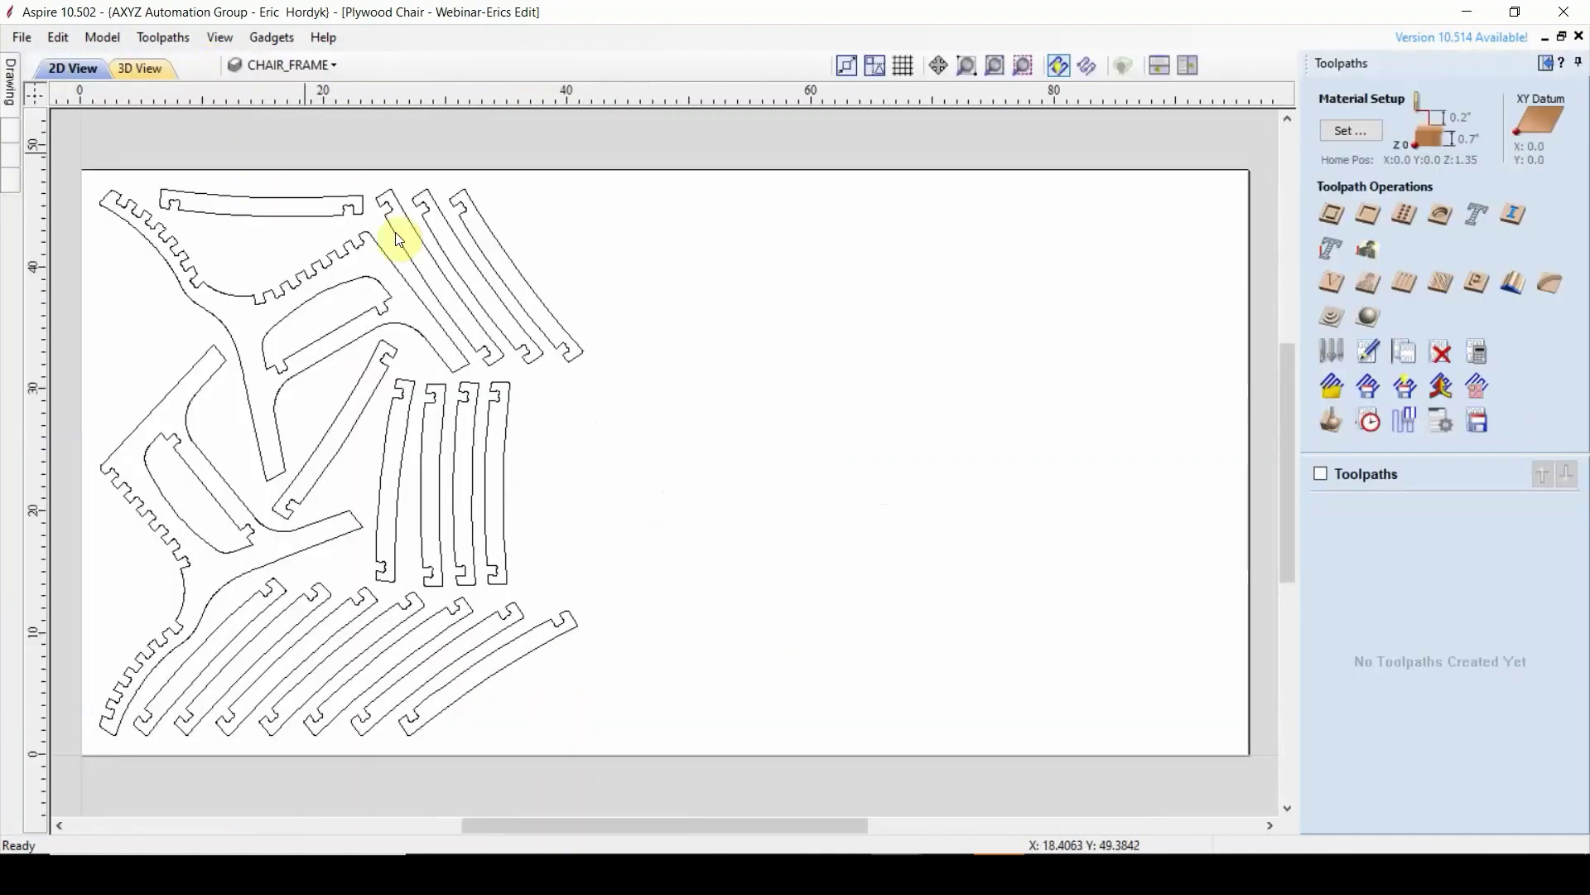
{"action": "middle_click_drag", "start_coordinate": [636, 486], "coordinate": [832, 497]}
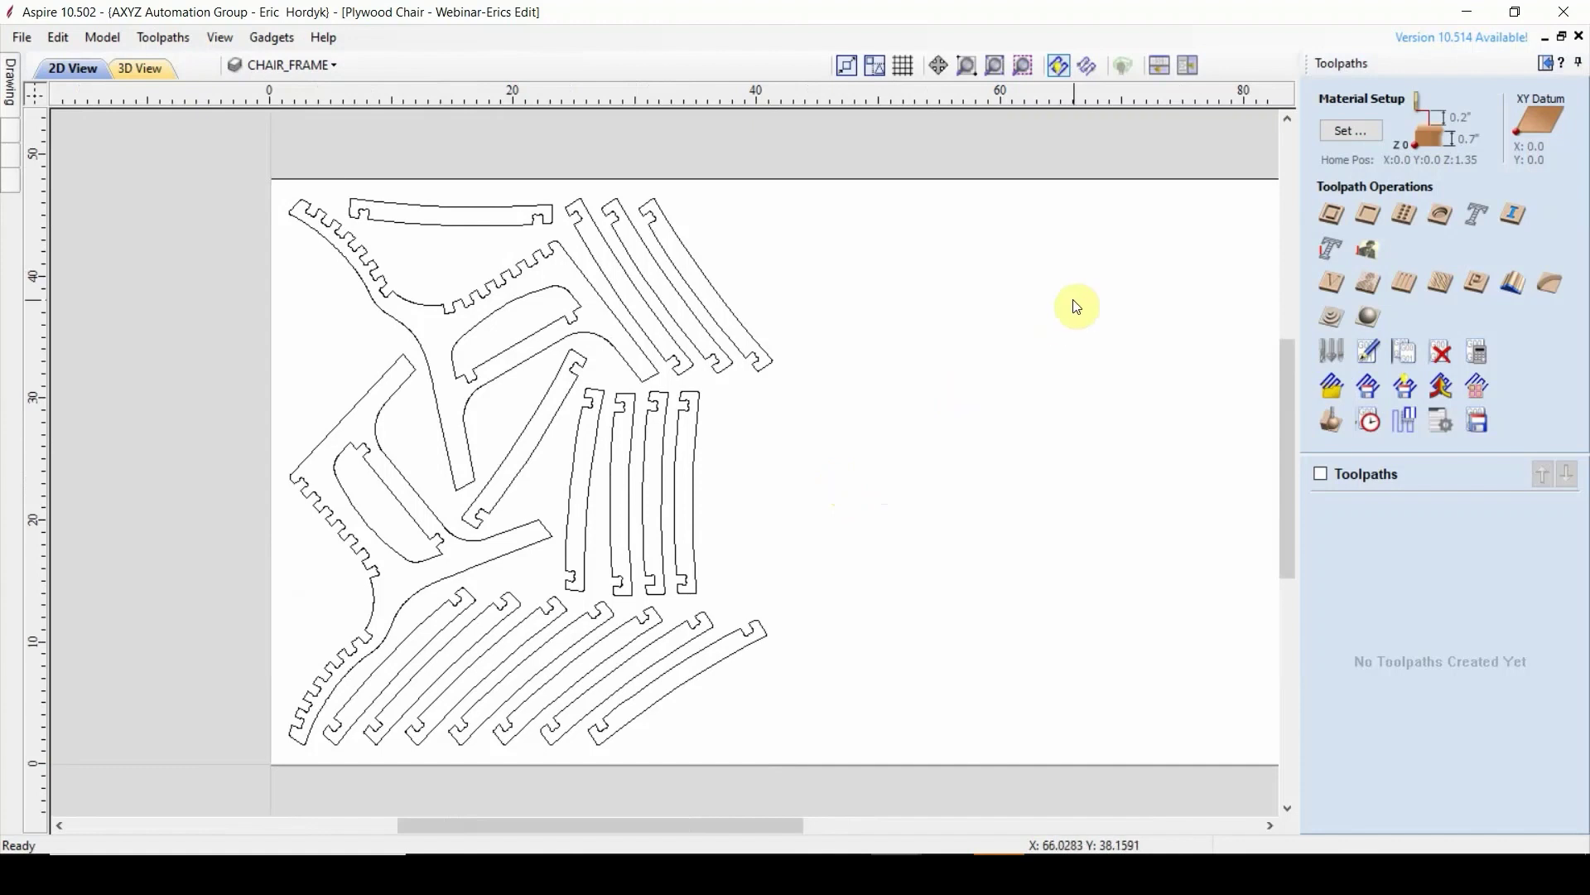
{"action": "left_click", "coordinate": [1340, 220]}
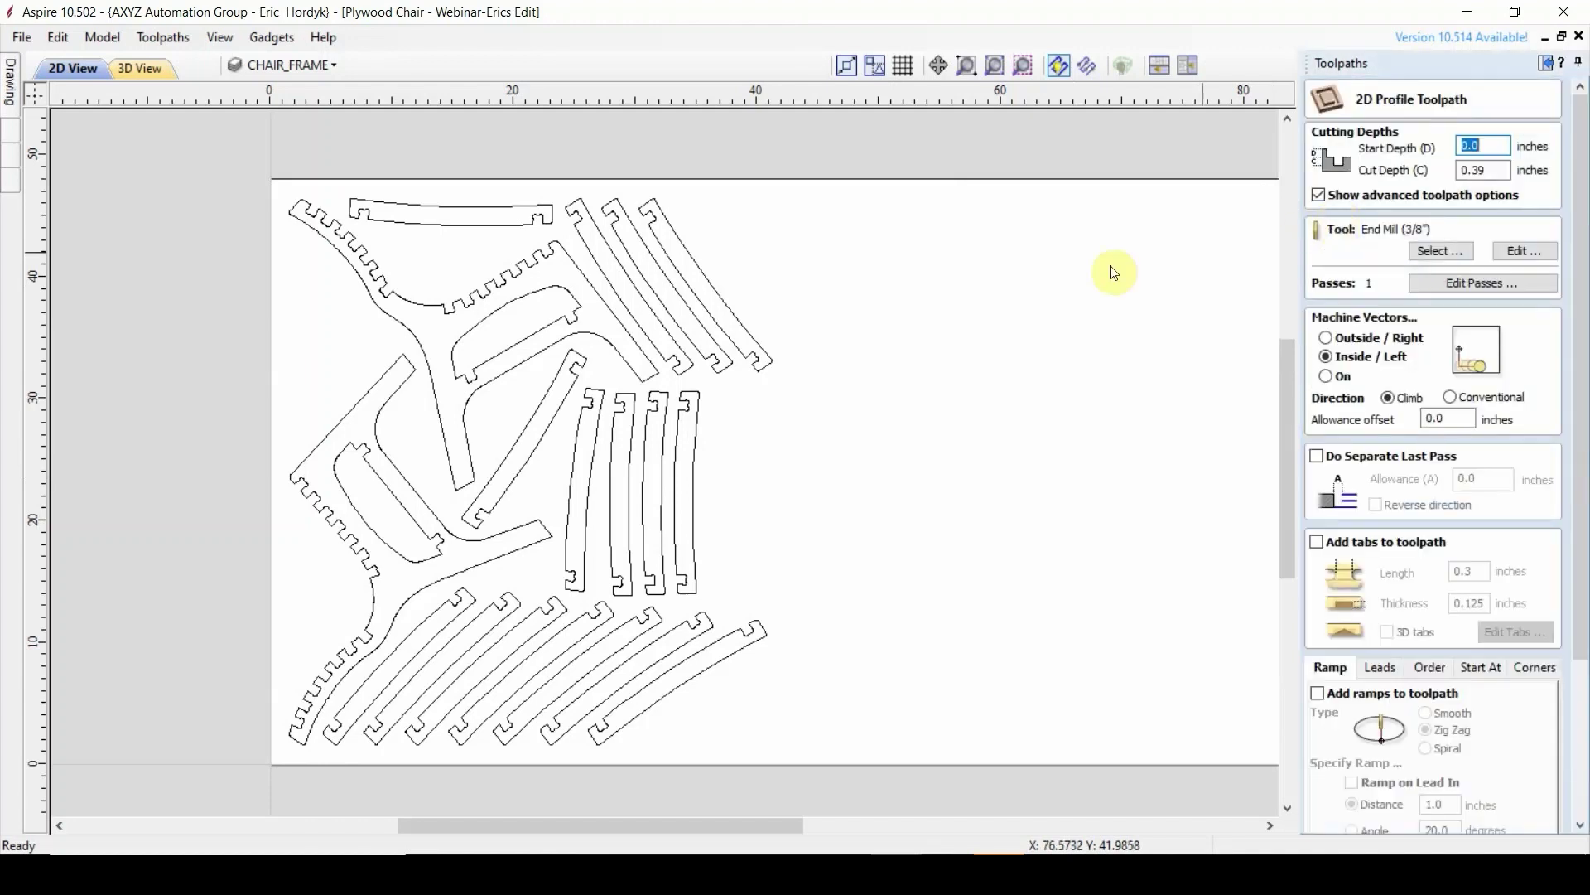
{"action": "left_click_drag", "start_coordinate": [865, 157], "coordinate": [143, 809]}
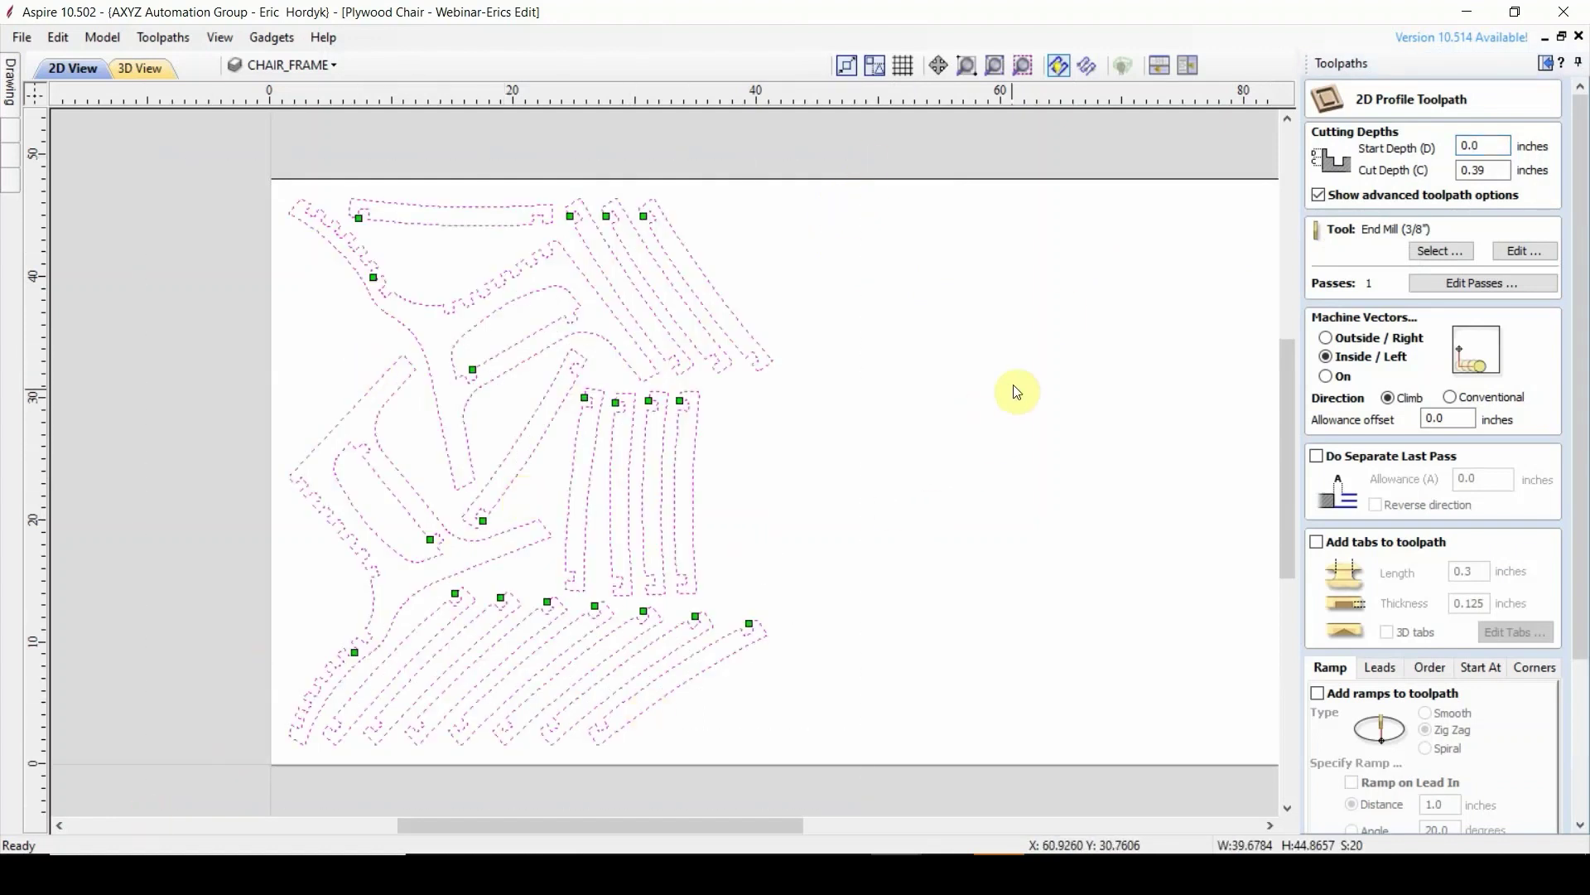
- Set the profile's cut depth to 0.705 inches and machine outside the vectors
{"action": "left_click", "coordinate": [1494, 170]}
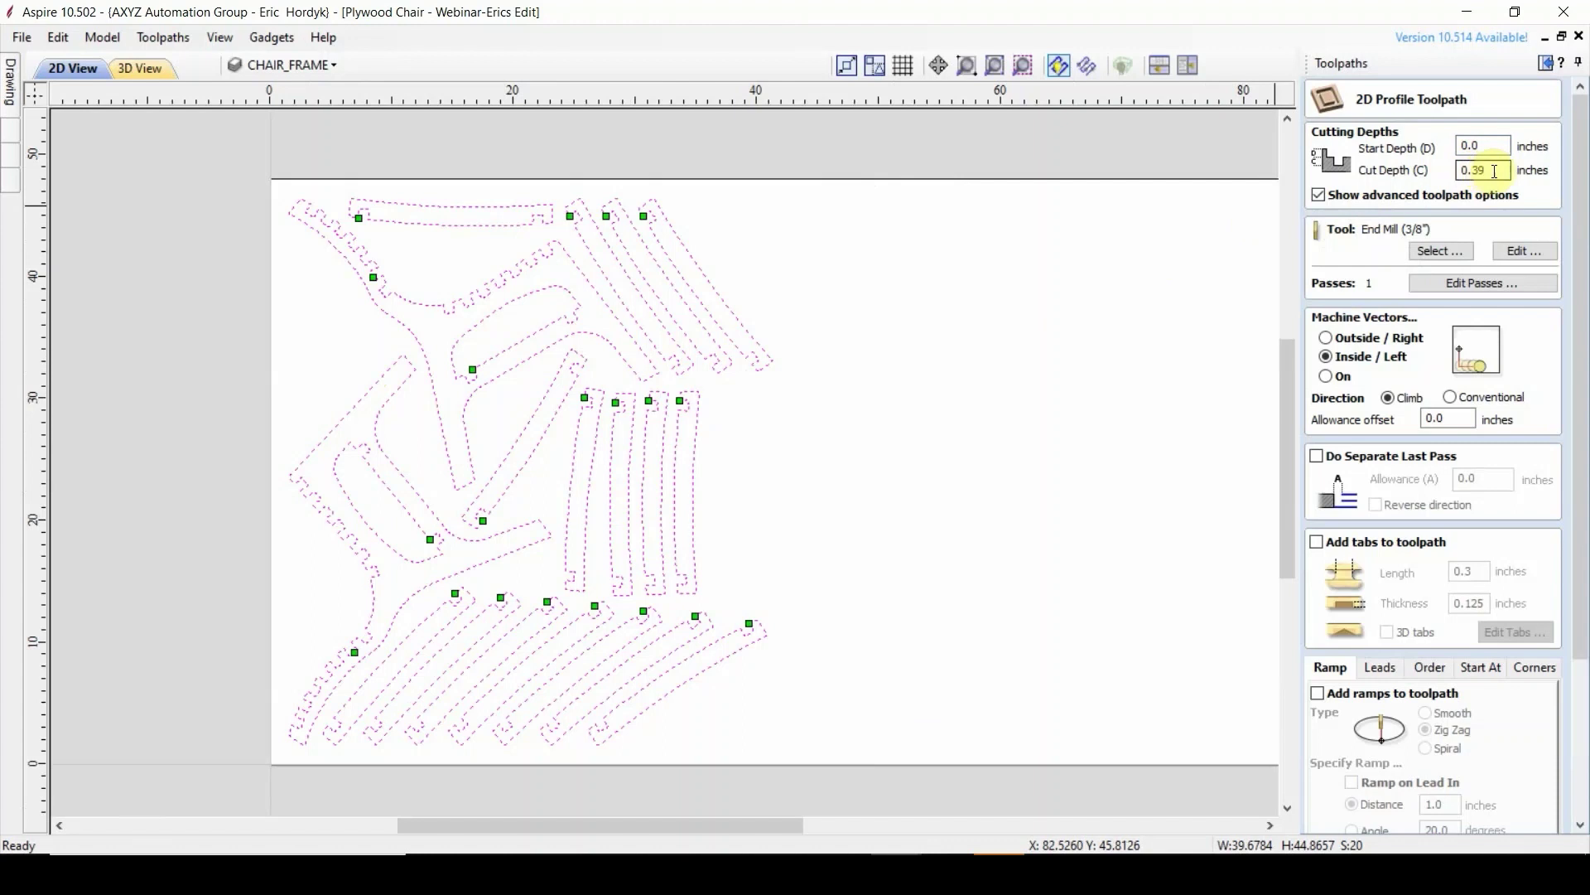
{"action": "left_click_drag", "start_coordinate": [1494, 170], "coordinate": [1446, 171]}
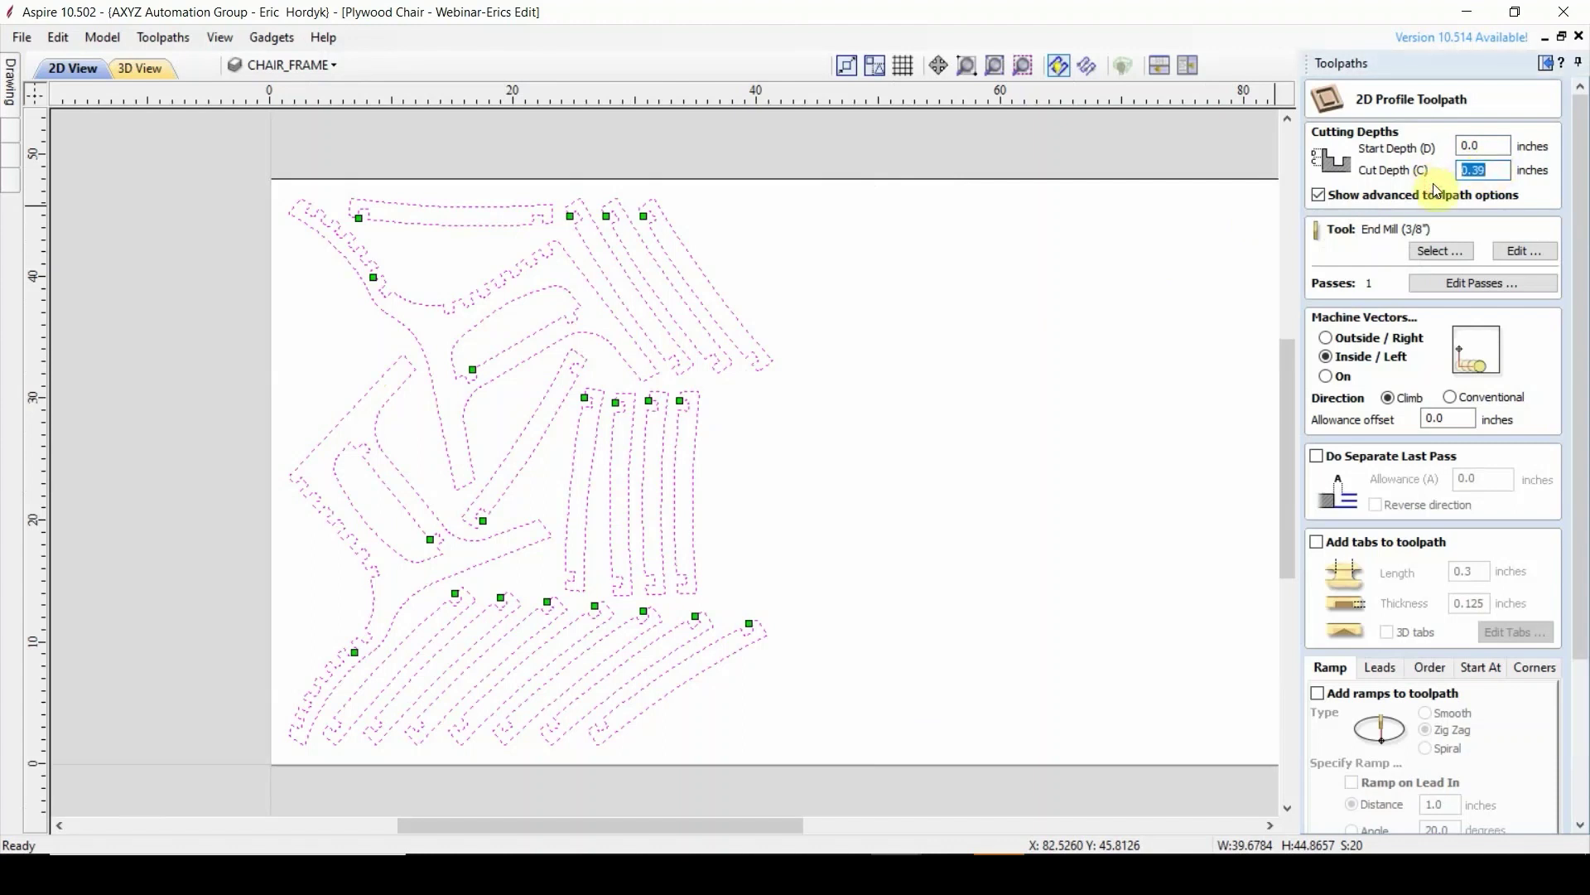
{"action": "type", "text": "0.7"}
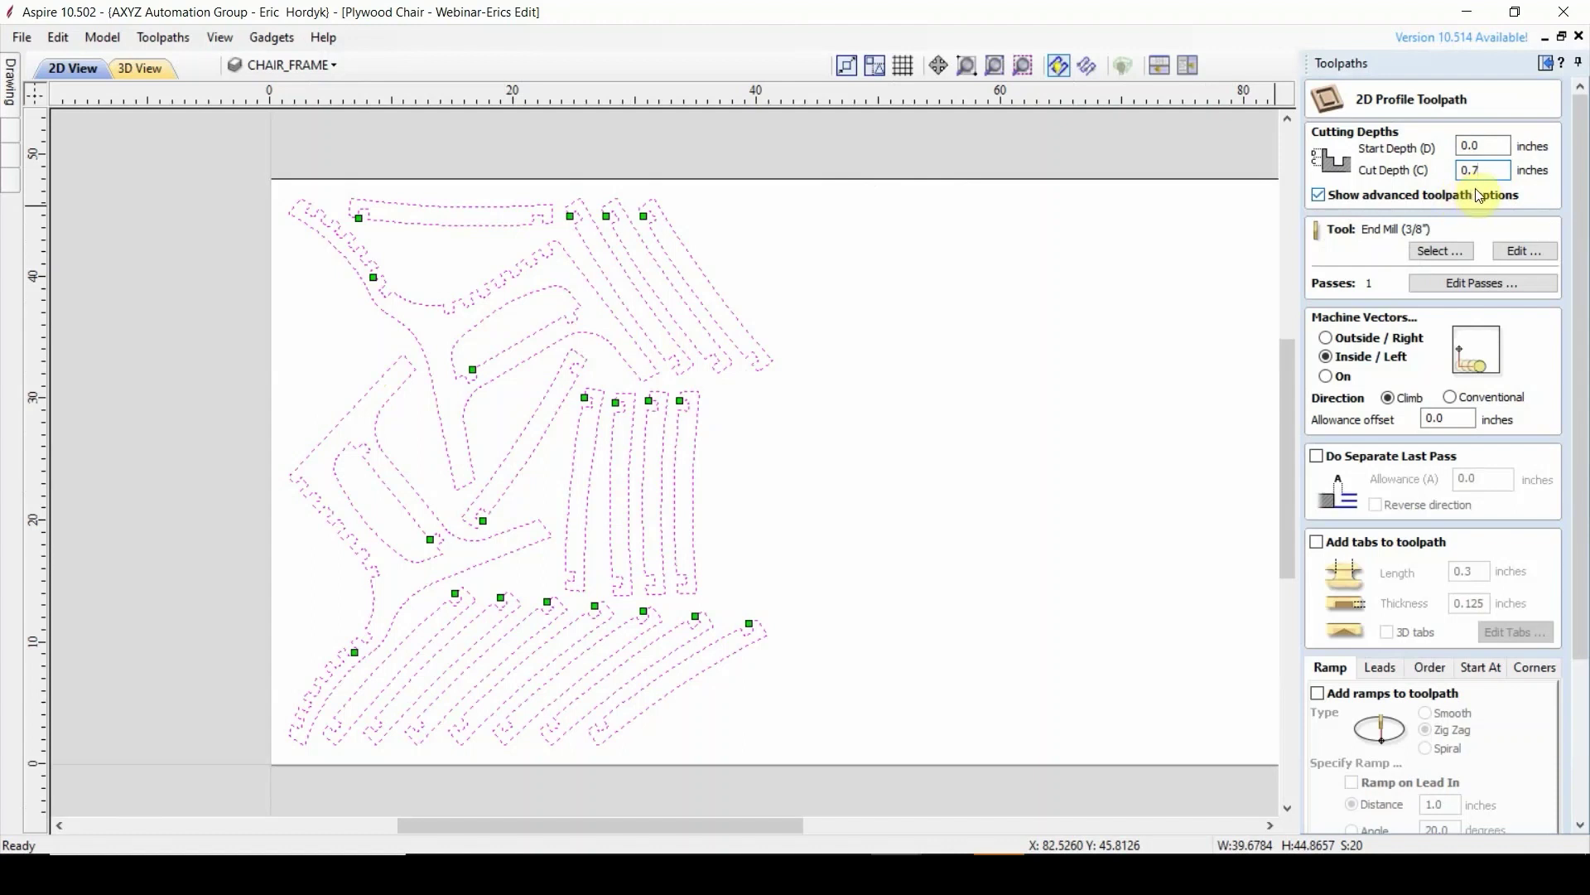
{"action": "type", "text": "05"}
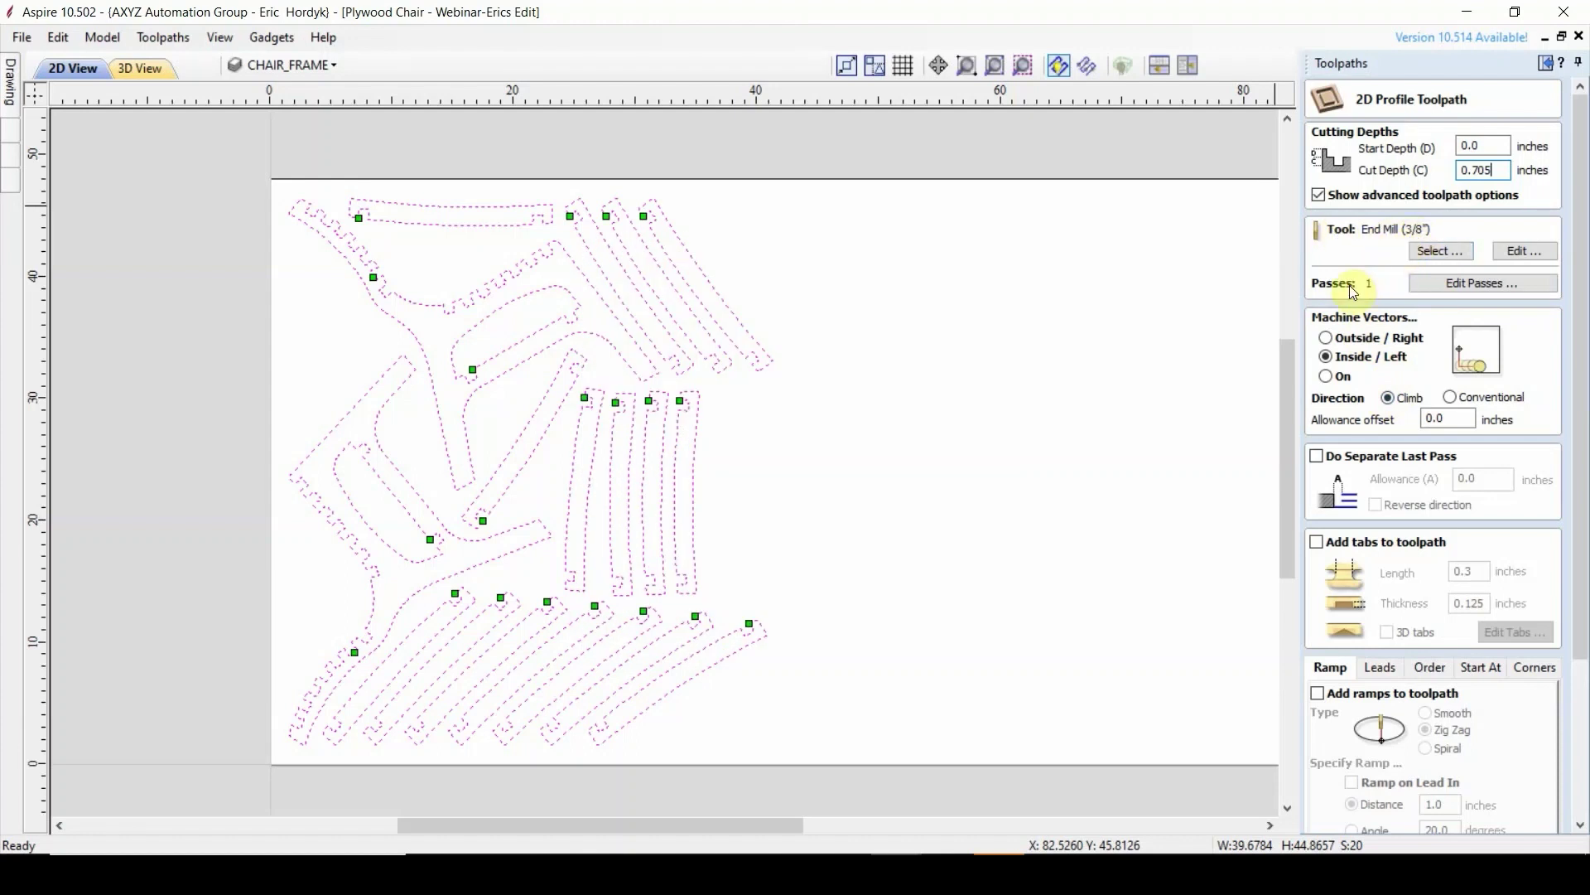
{"action": "left_click", "coordinate": [1327, 340]}
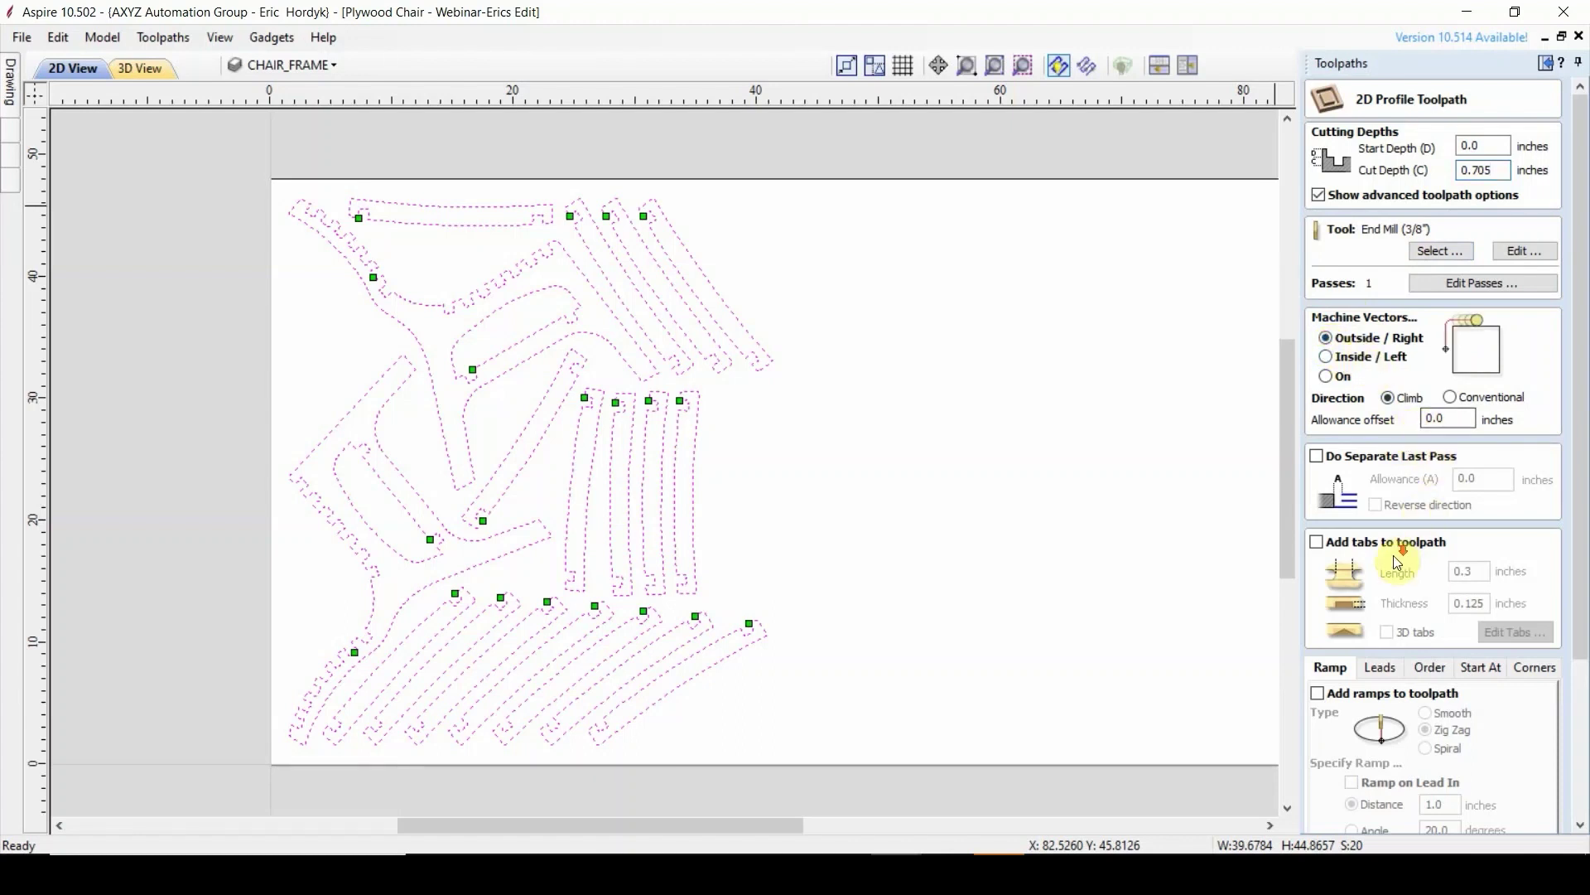
- Add tabs to the toolpath with a length of 0.5 inches and a thickness of 0.0625 inches
{"action": "scroll", "coordinate": [1367, 547], "scroll_direction": "down", "scroll_amount": 1}
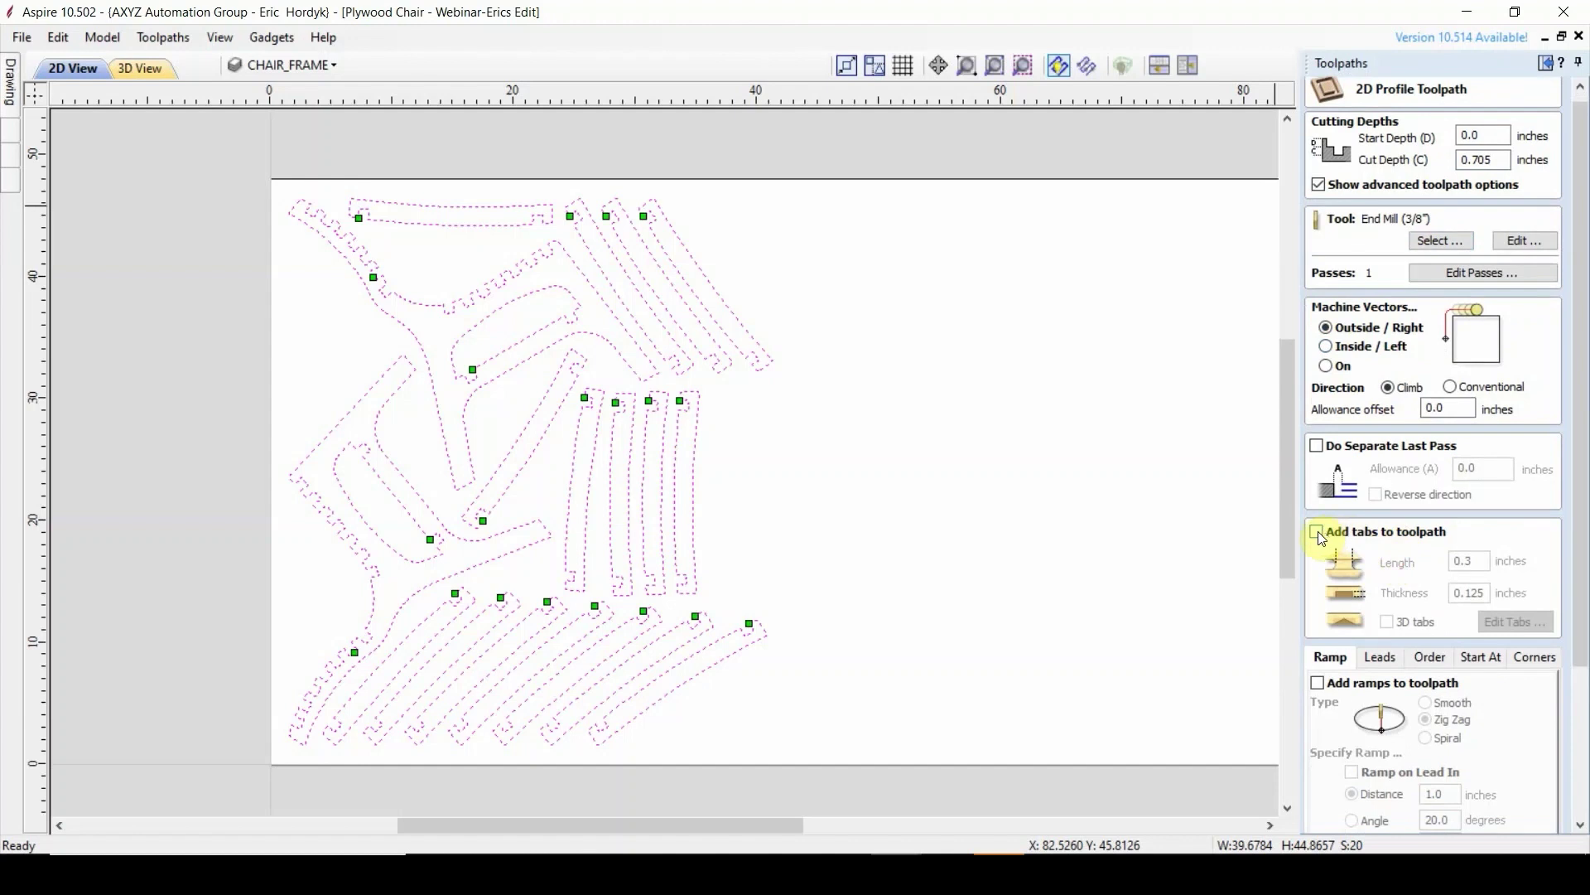
{"action": "left_click", "coordinate": [1318, 532]}
{"action": "scroll", "coordinate": [629, 489], "scroll_direction": "up", "scroll_amount": 1}
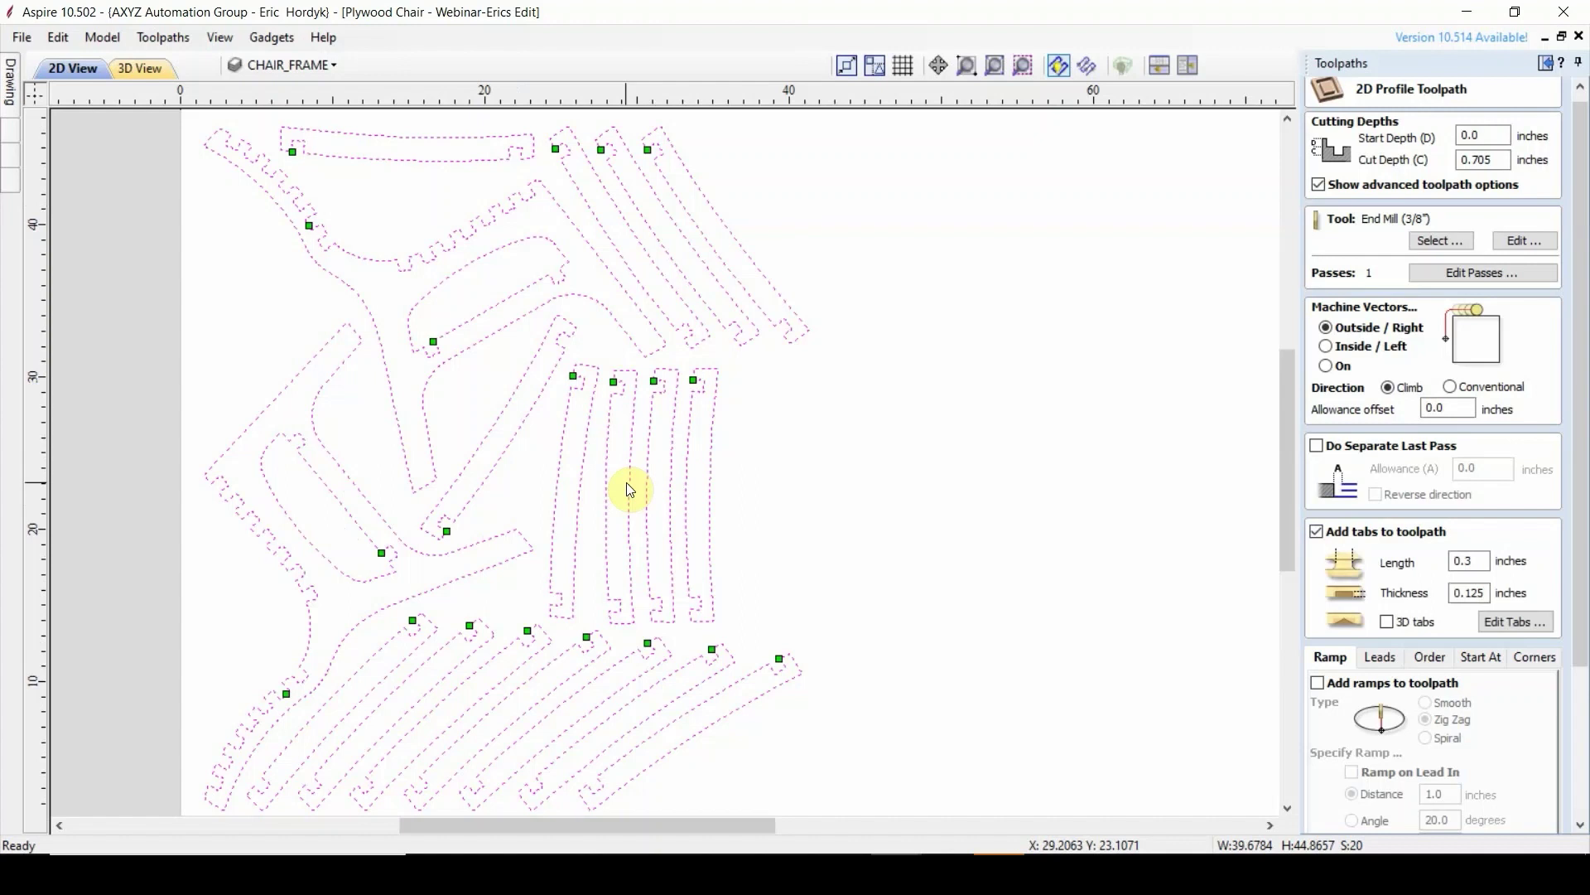
{"action": "scroll", "coordinate": [603, 507], "scroll_direction": "up", "scroll_amount": 1}
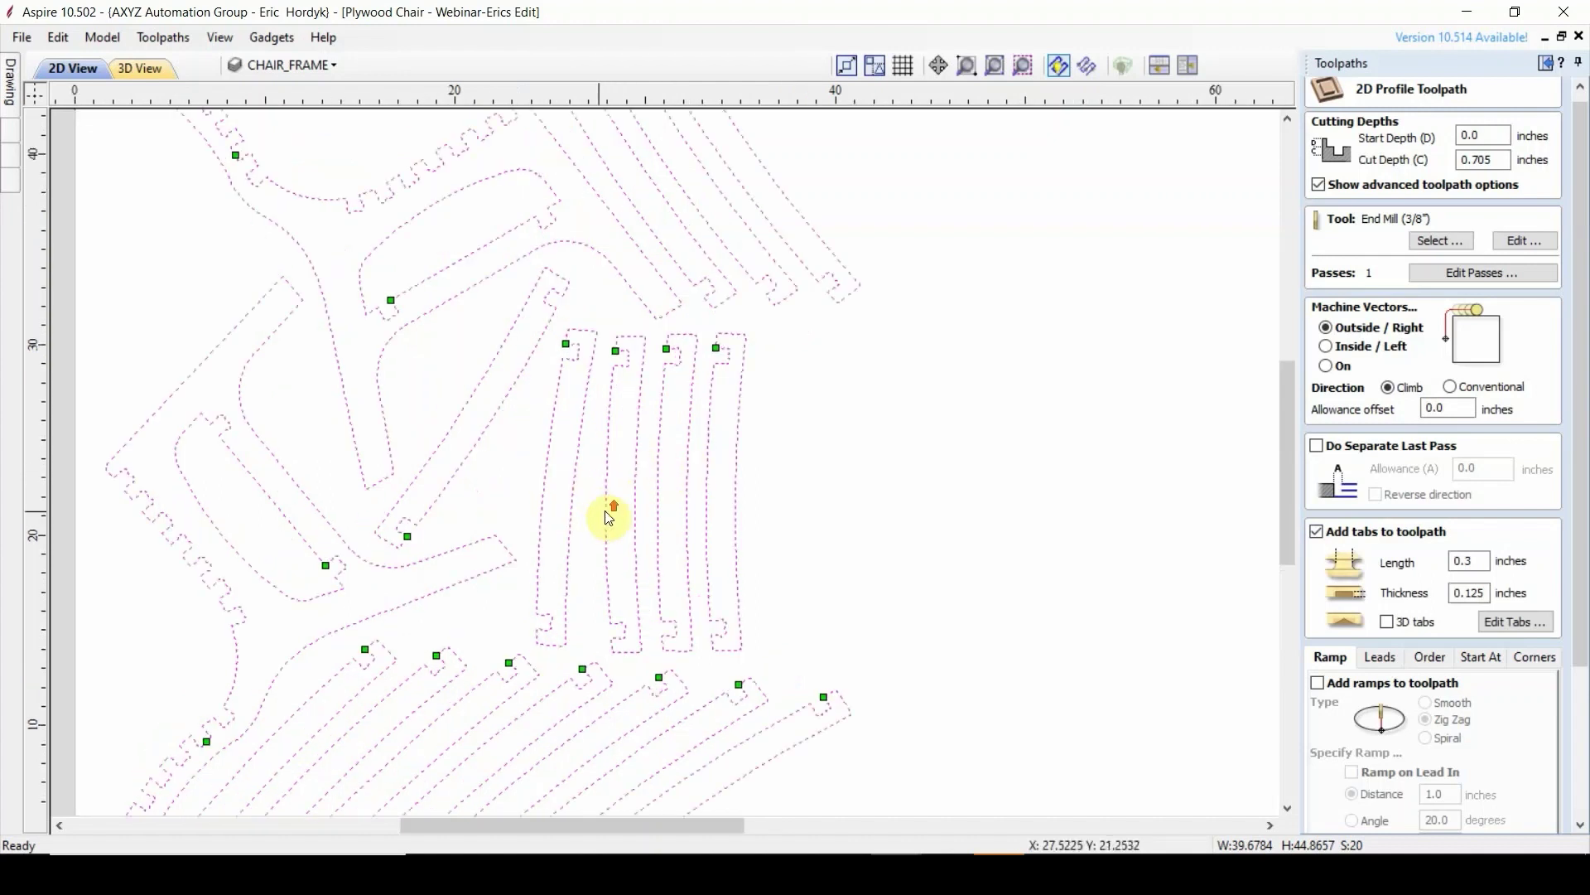
{"action": "double_click", "coordinate": [1468, 560]}
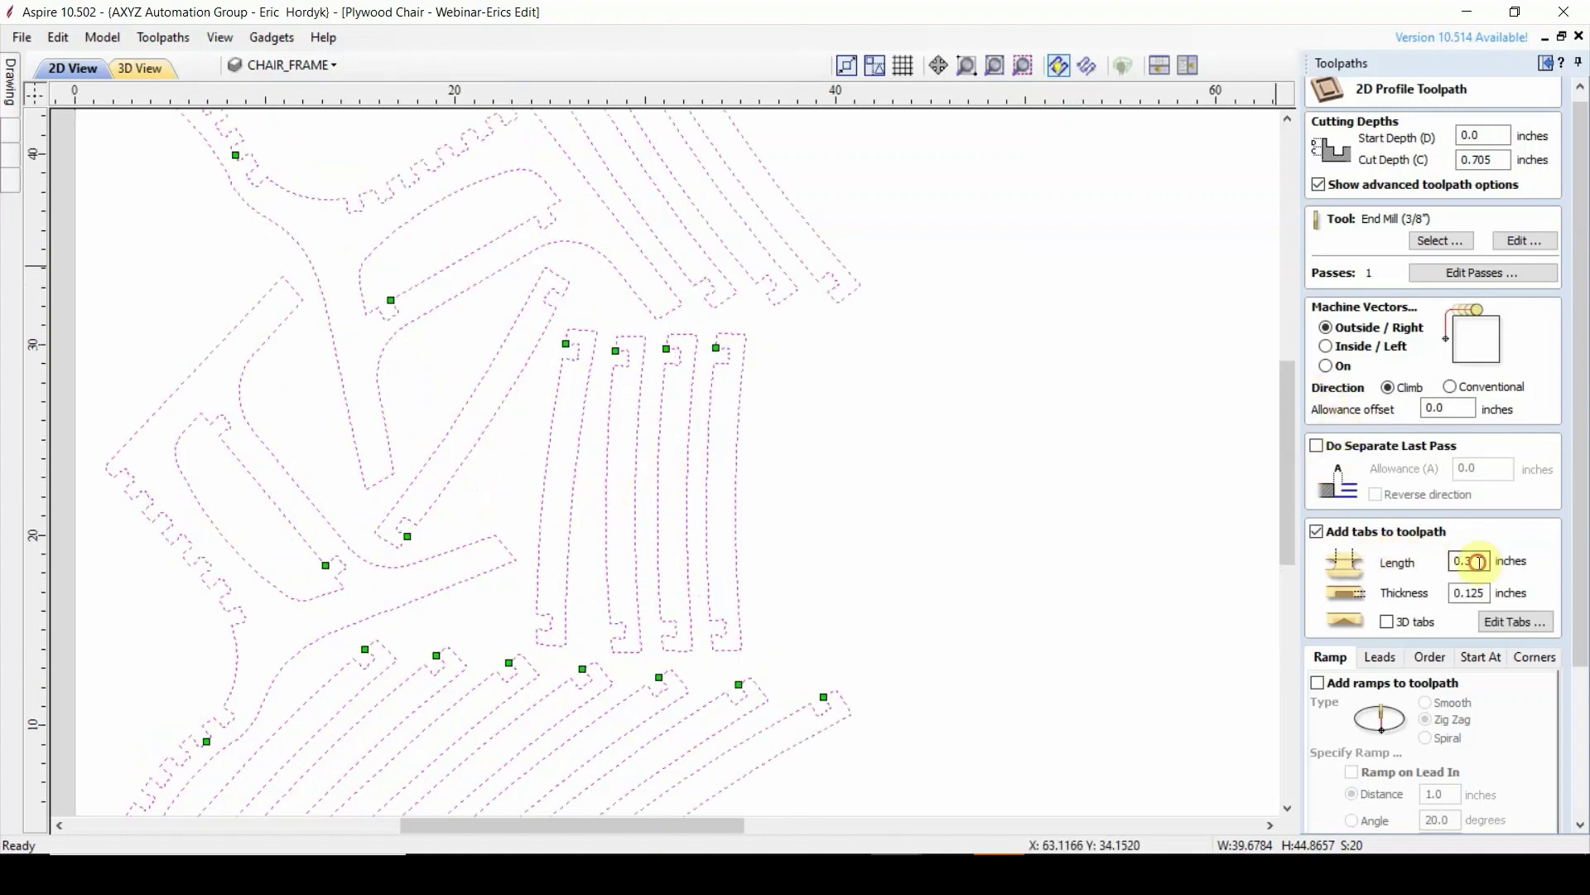
{"action": "type", "text": "0.5"}
{"action": "double_click", "coordinate": [1469, 592]}
{"action": "type", "text": ".0625"}
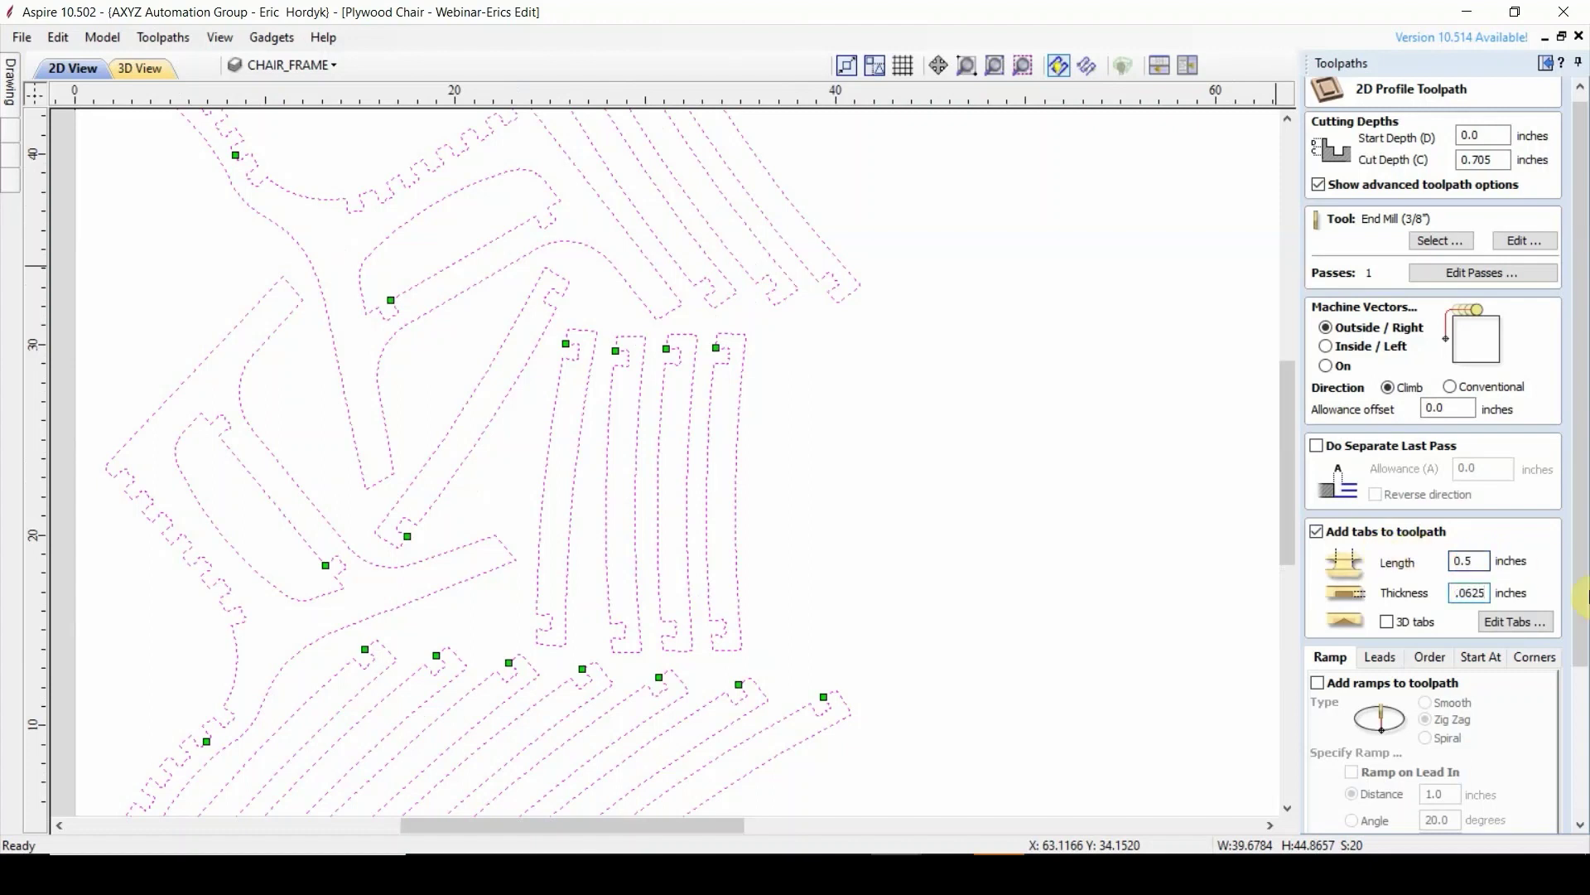
- Place two tabs by hand on the outer long edge of the rightmost upright slat, near its upper and lower ends
{"action": "left_click", "coordinate": [1499, 630]}
{"action": "left_click", "coordinate": [1500, 623]}
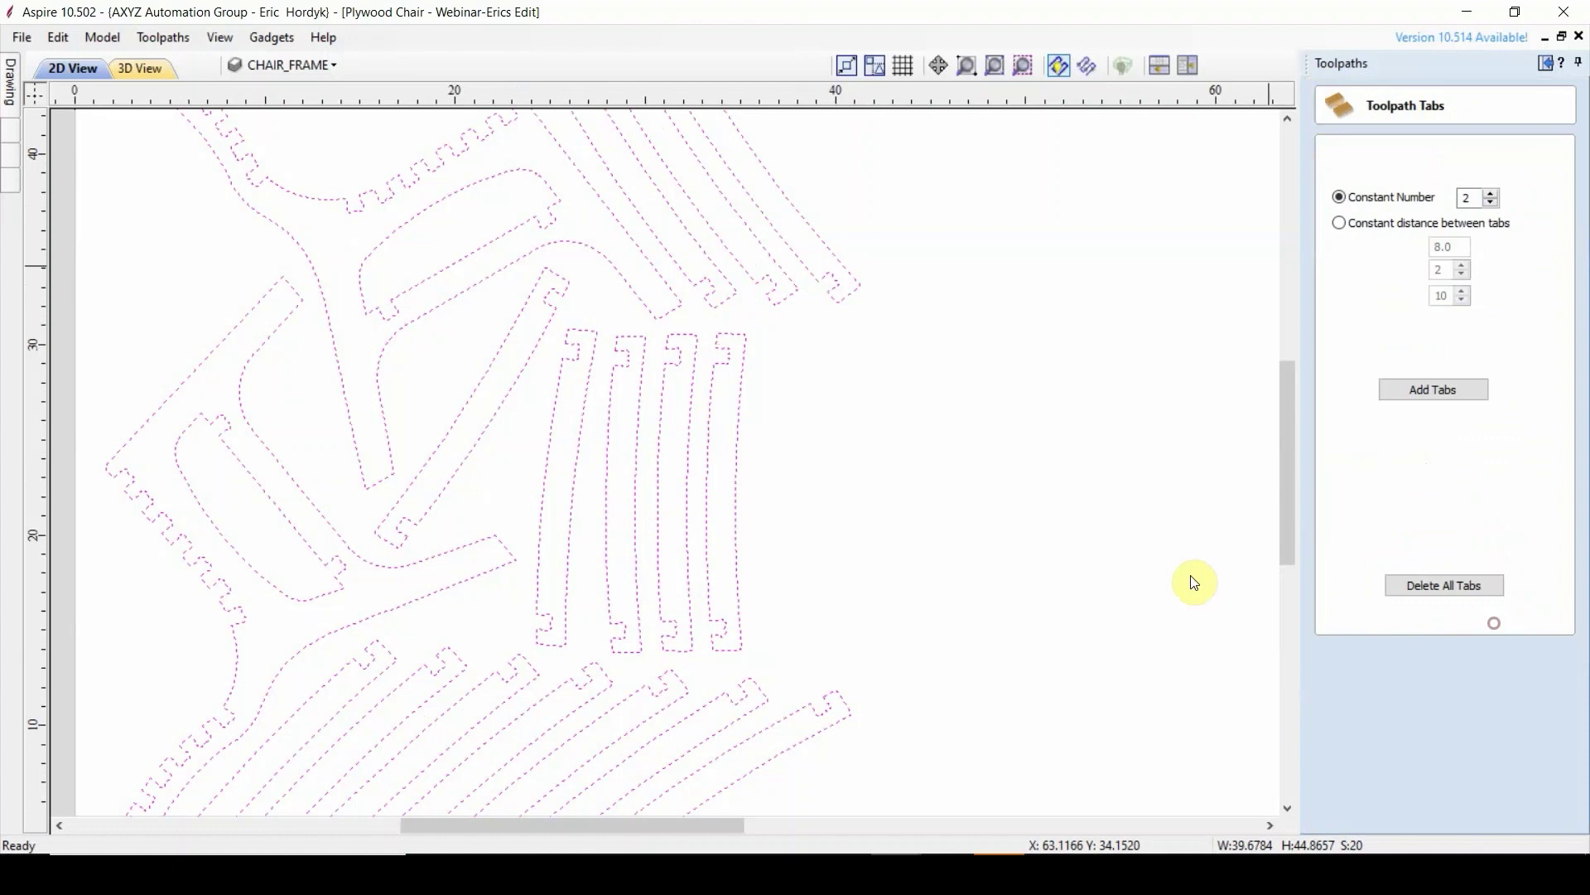
{"action": "left_click", "coordinate": [742, 397]}
{"action": "left_click", "coordinate": [736, 569]}
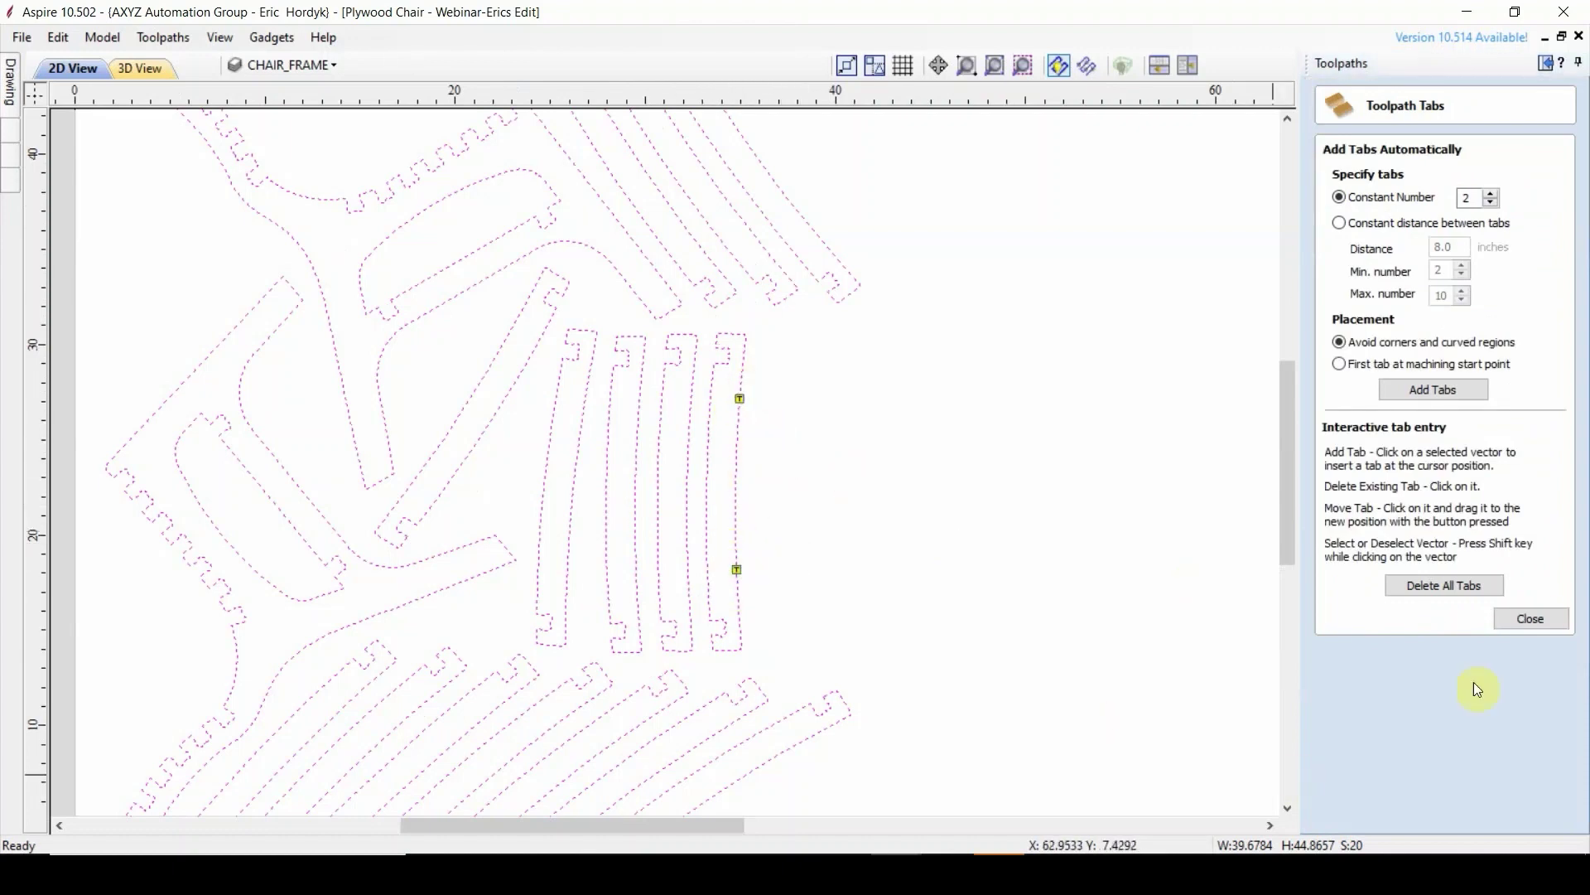
{"action": "left_click", "coordinate": [1531, 618]}
- Add zig zag ramps to the toolpath, specified by an angle of 20 degrees
{"action": "scroll", "coordinate": [904, 531], "scroll_direction": "down", "scroll_amount": 1}
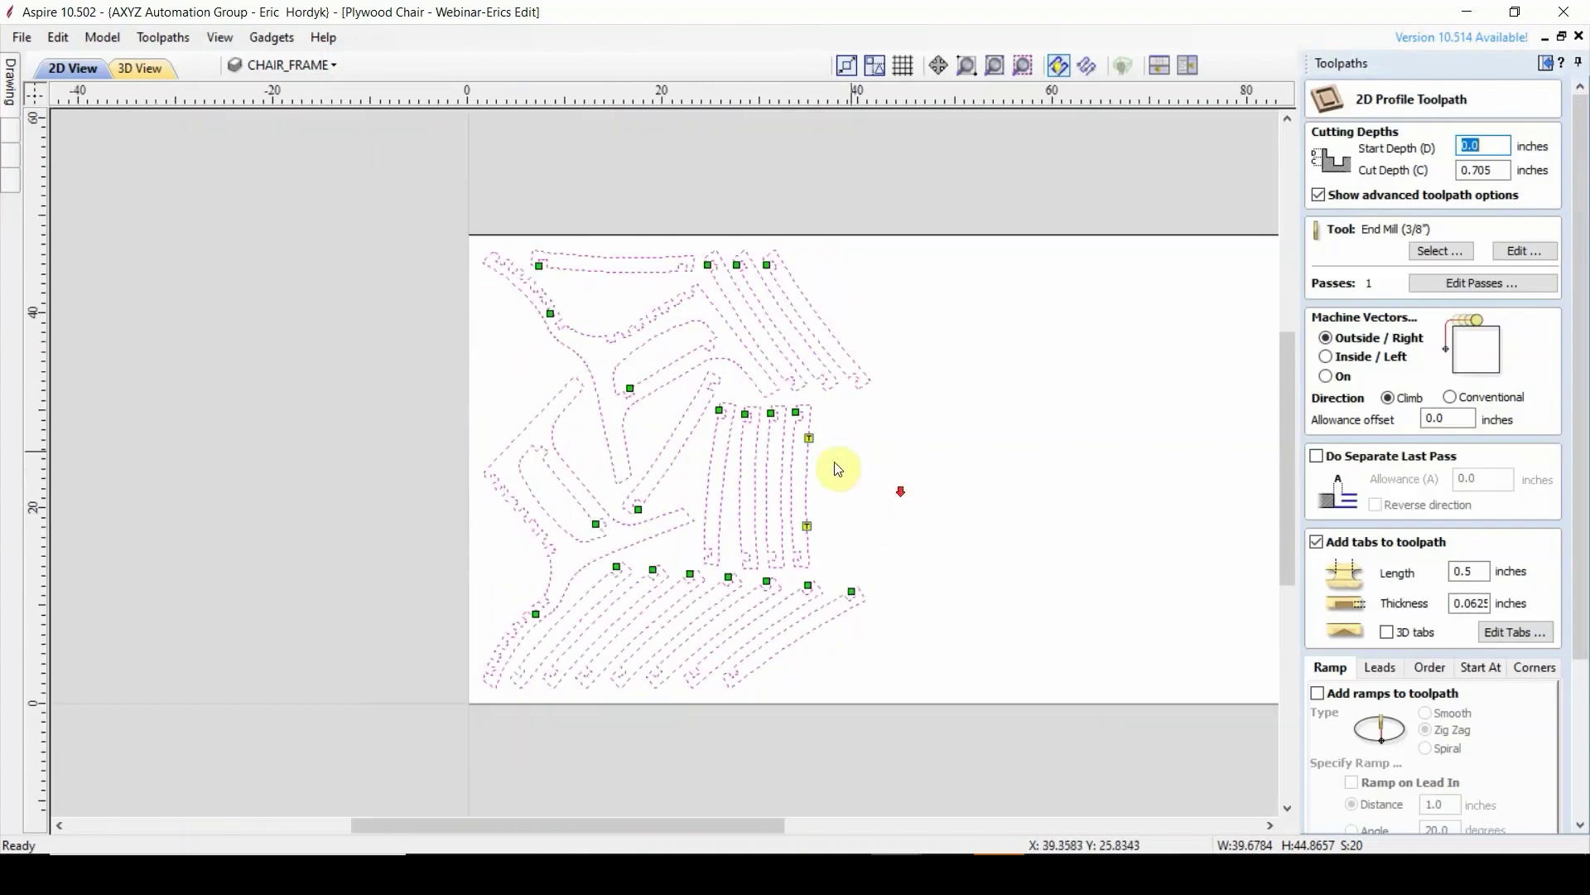
{"action": "scroll", "coordinate": [1450, 725], "scroll_direction": "down", "scroll_amount": 3}
{"action": "scroll", "coordinate": [1450, 706], "scroll_direction": "down", "scroll_amount": 2}
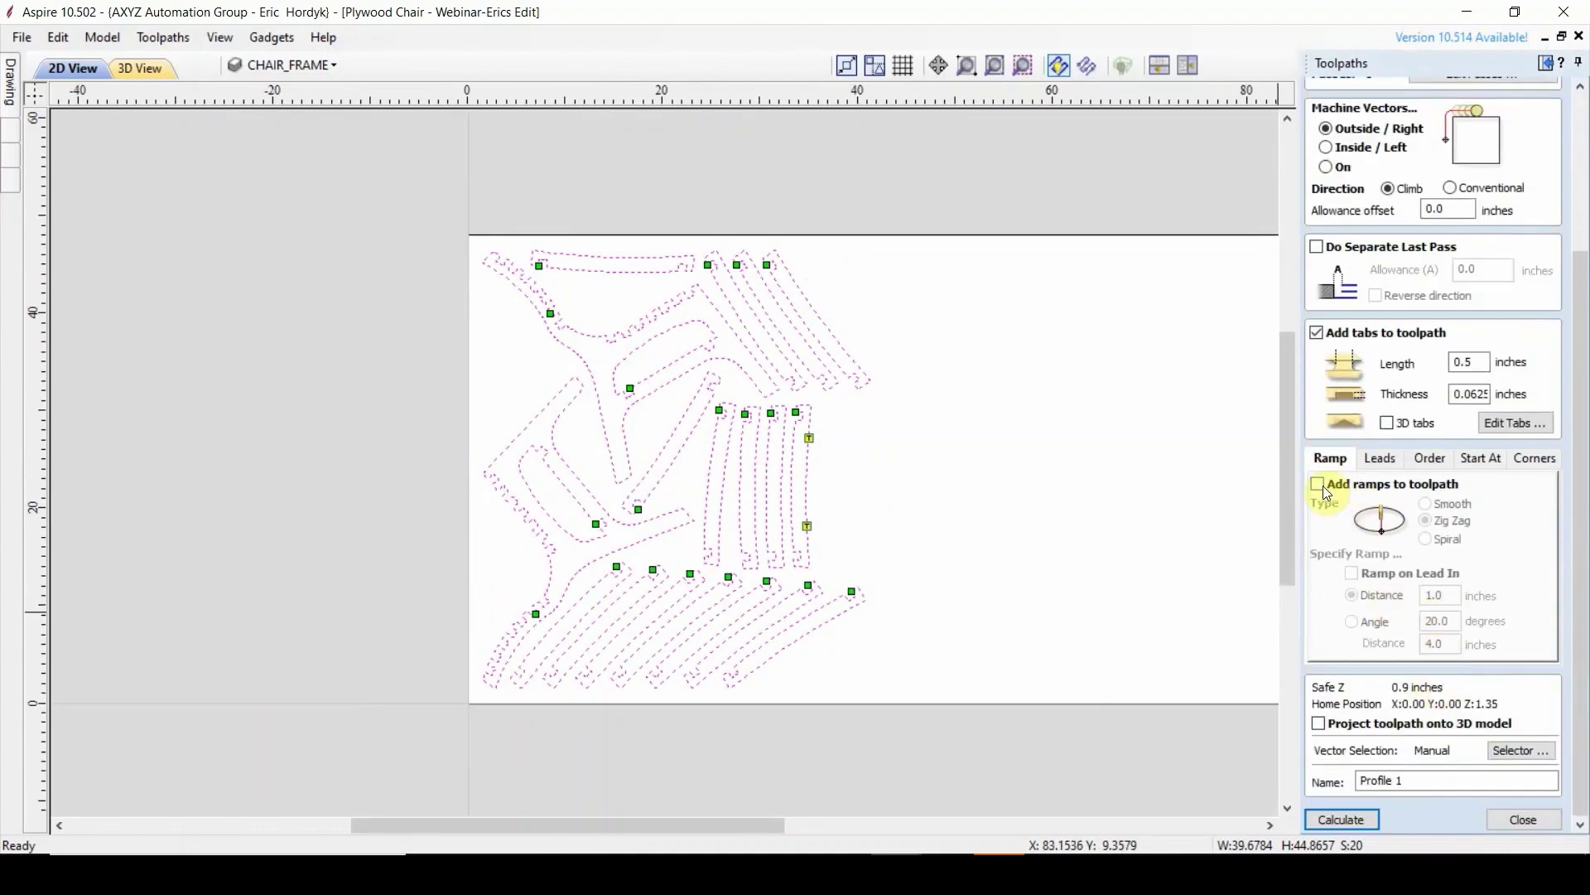
{"action": "left_click", "coordinate": [1323, 487]}
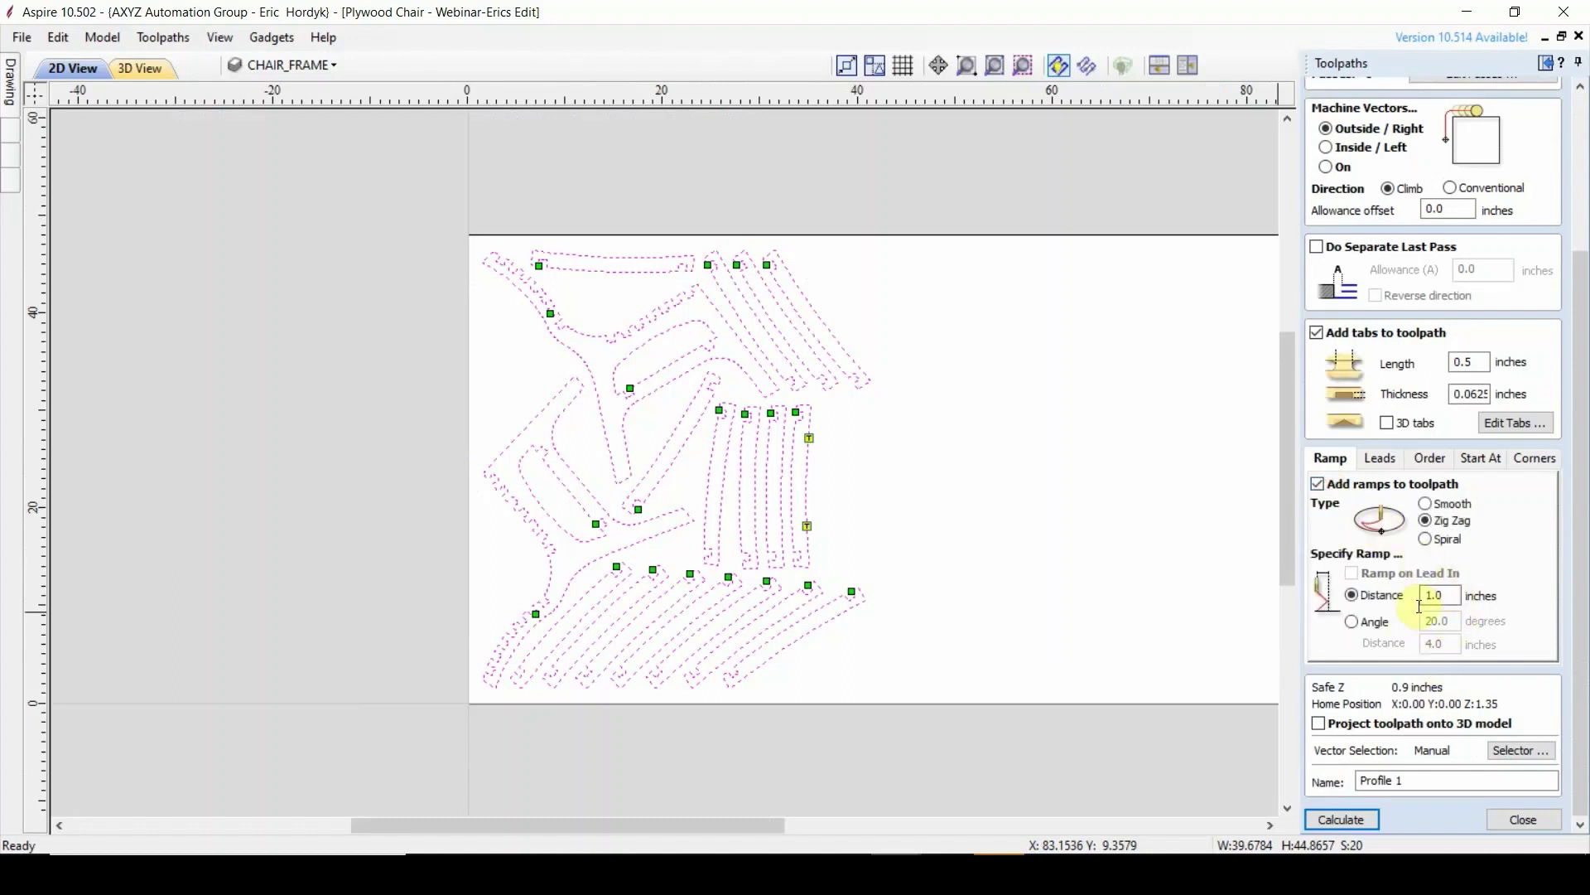
{"action": "left_click", "coordinate": [1372, 623]}
{"action": "double_click", "coordinate": [1445, 621]}
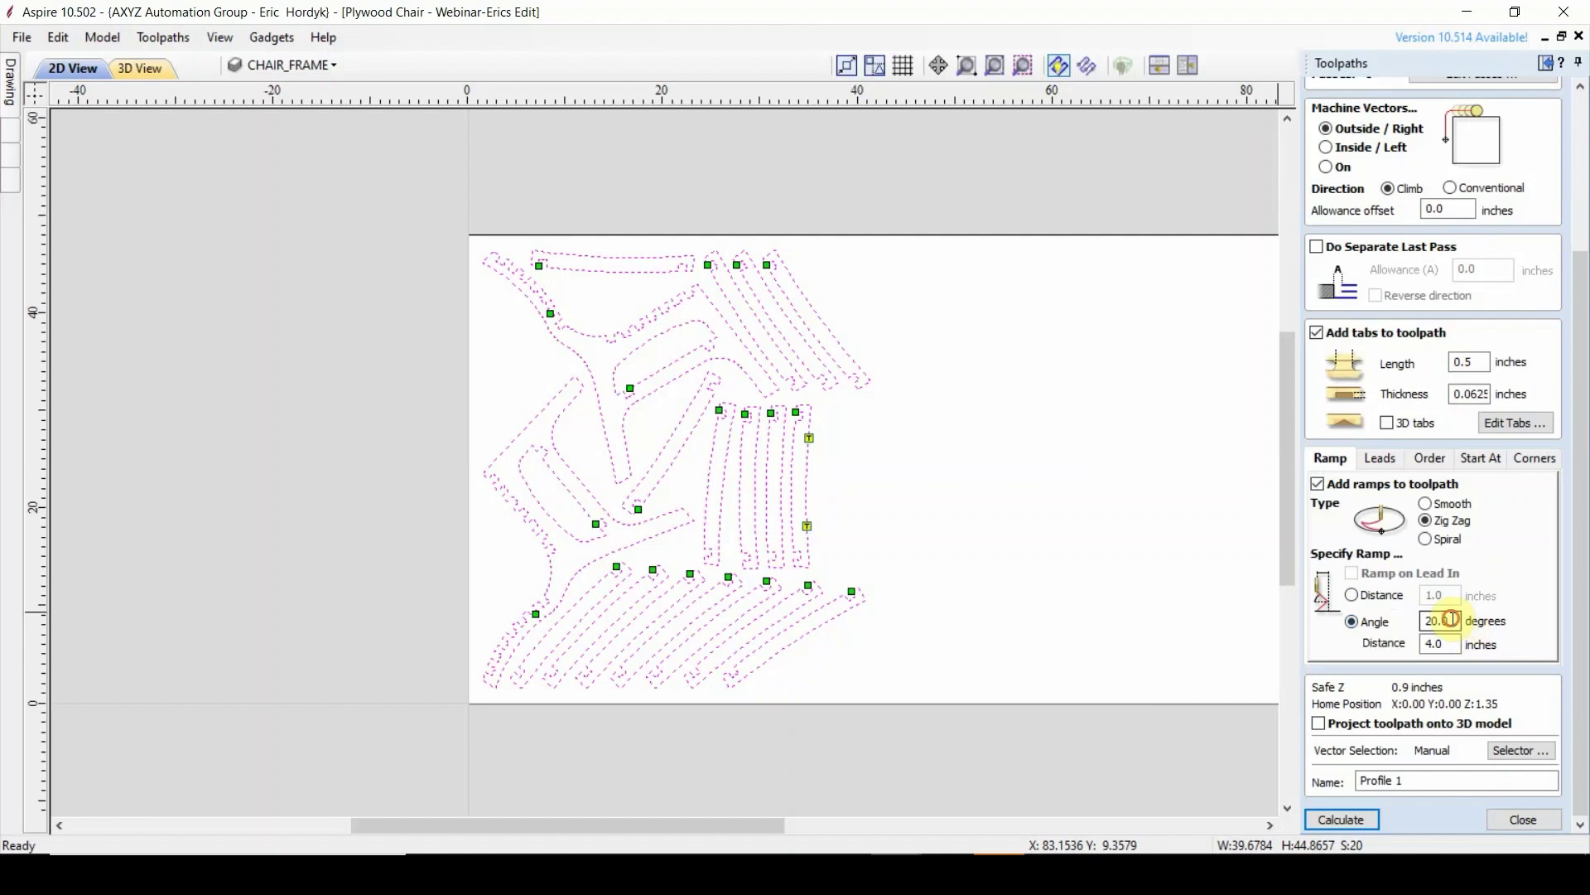
{"action": "type", "text": "20"}
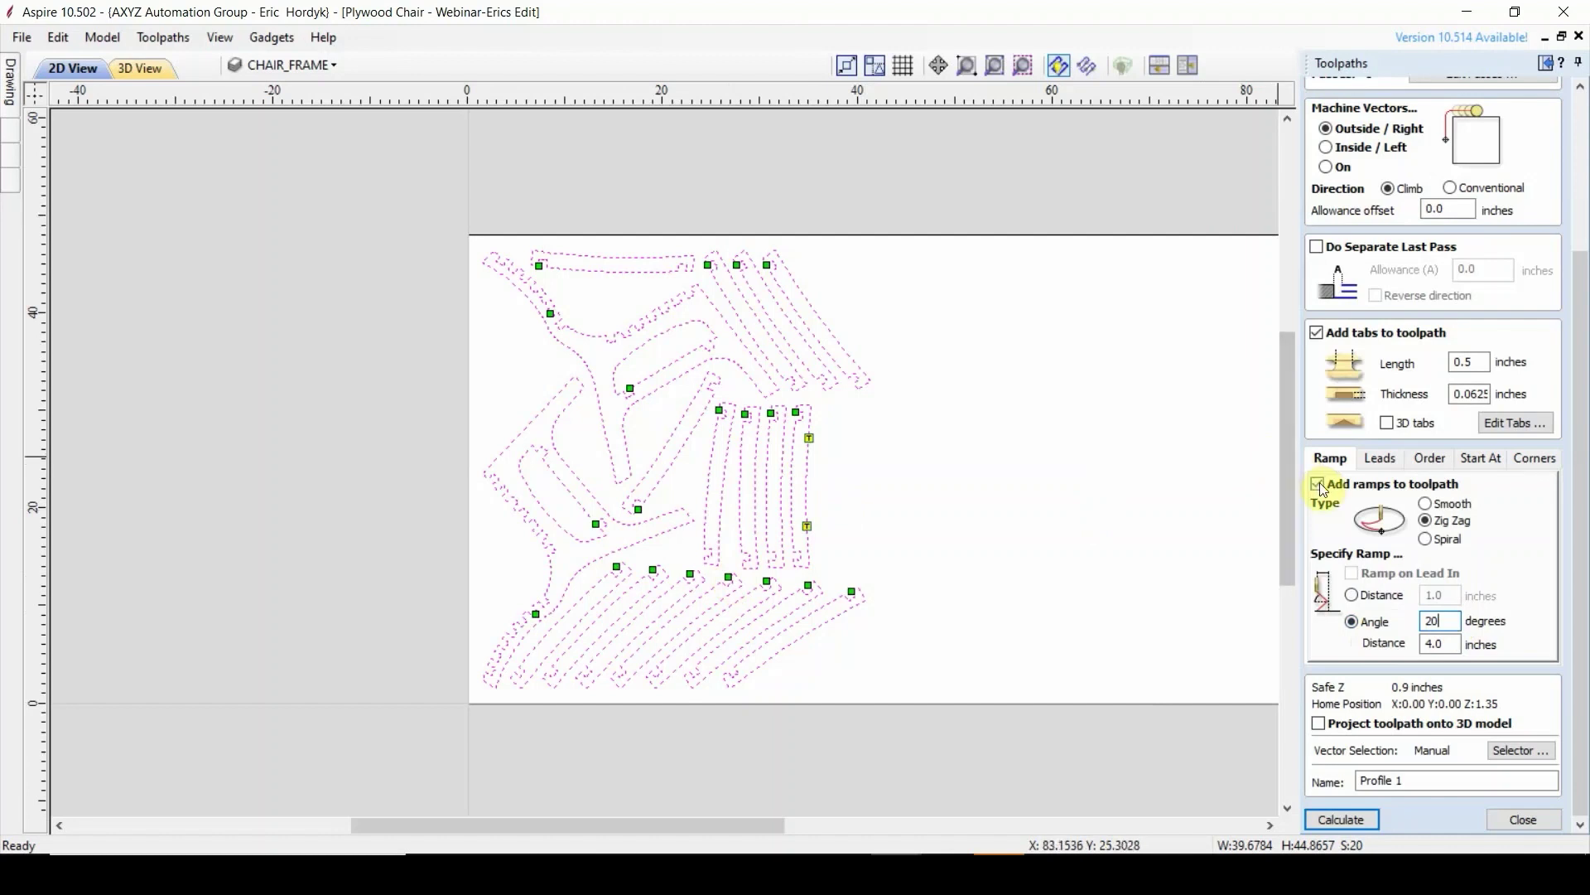
- Name the toolpath Profiles, calculate it despite cutting through the material, and close its settings
{"action": "double_click", "coordinate": [1421, 780]}
{"action": "type", "text": "Profiles"}
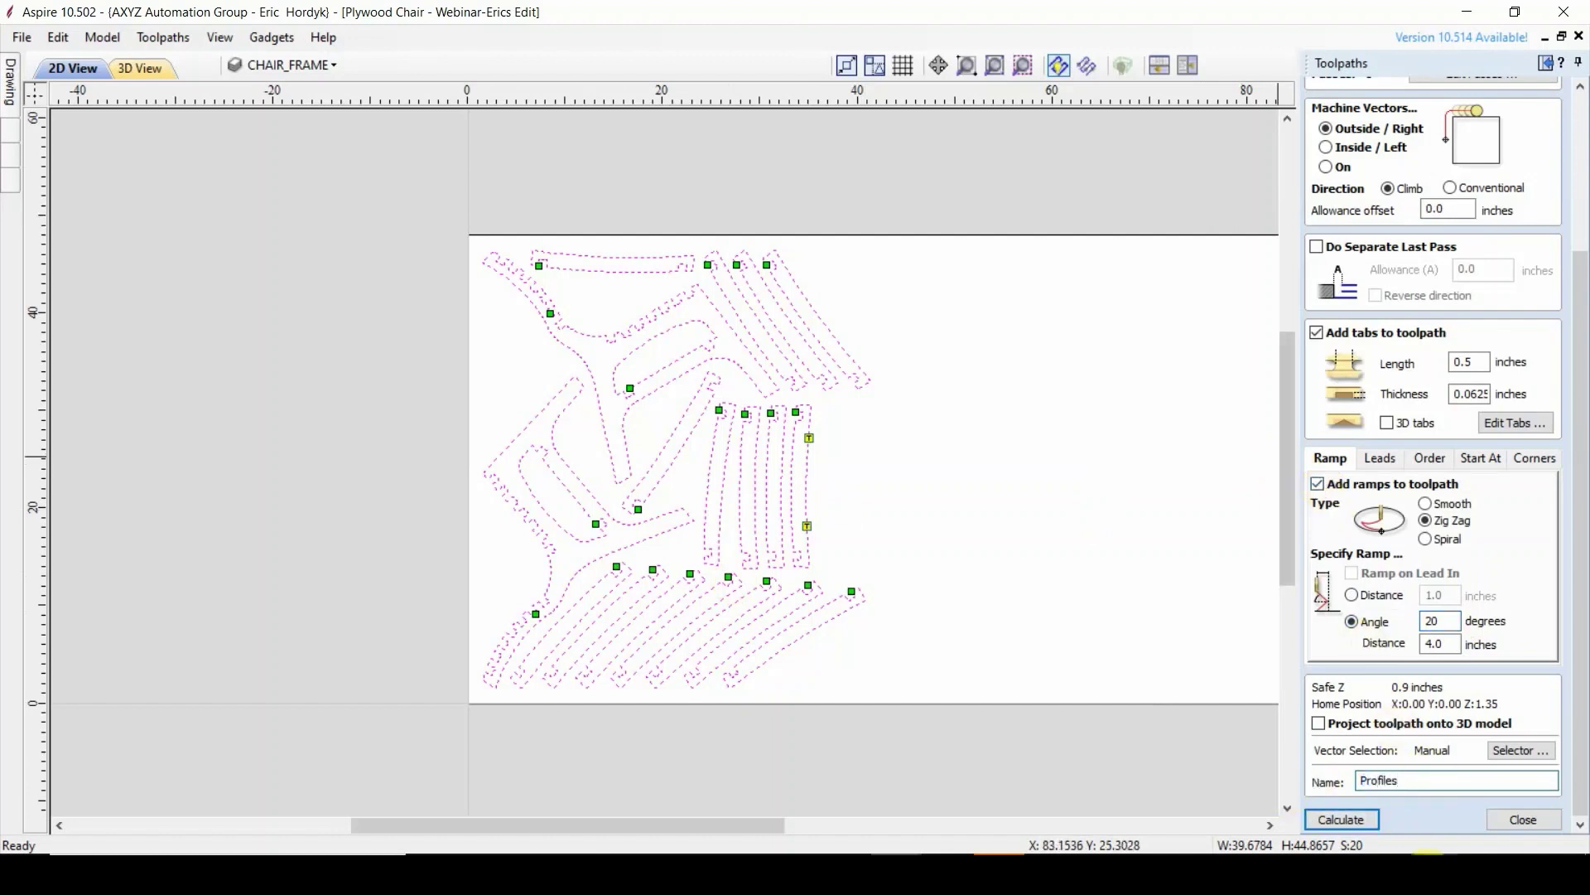
{"action": "left_click", "coordinate": [1352, 824]}
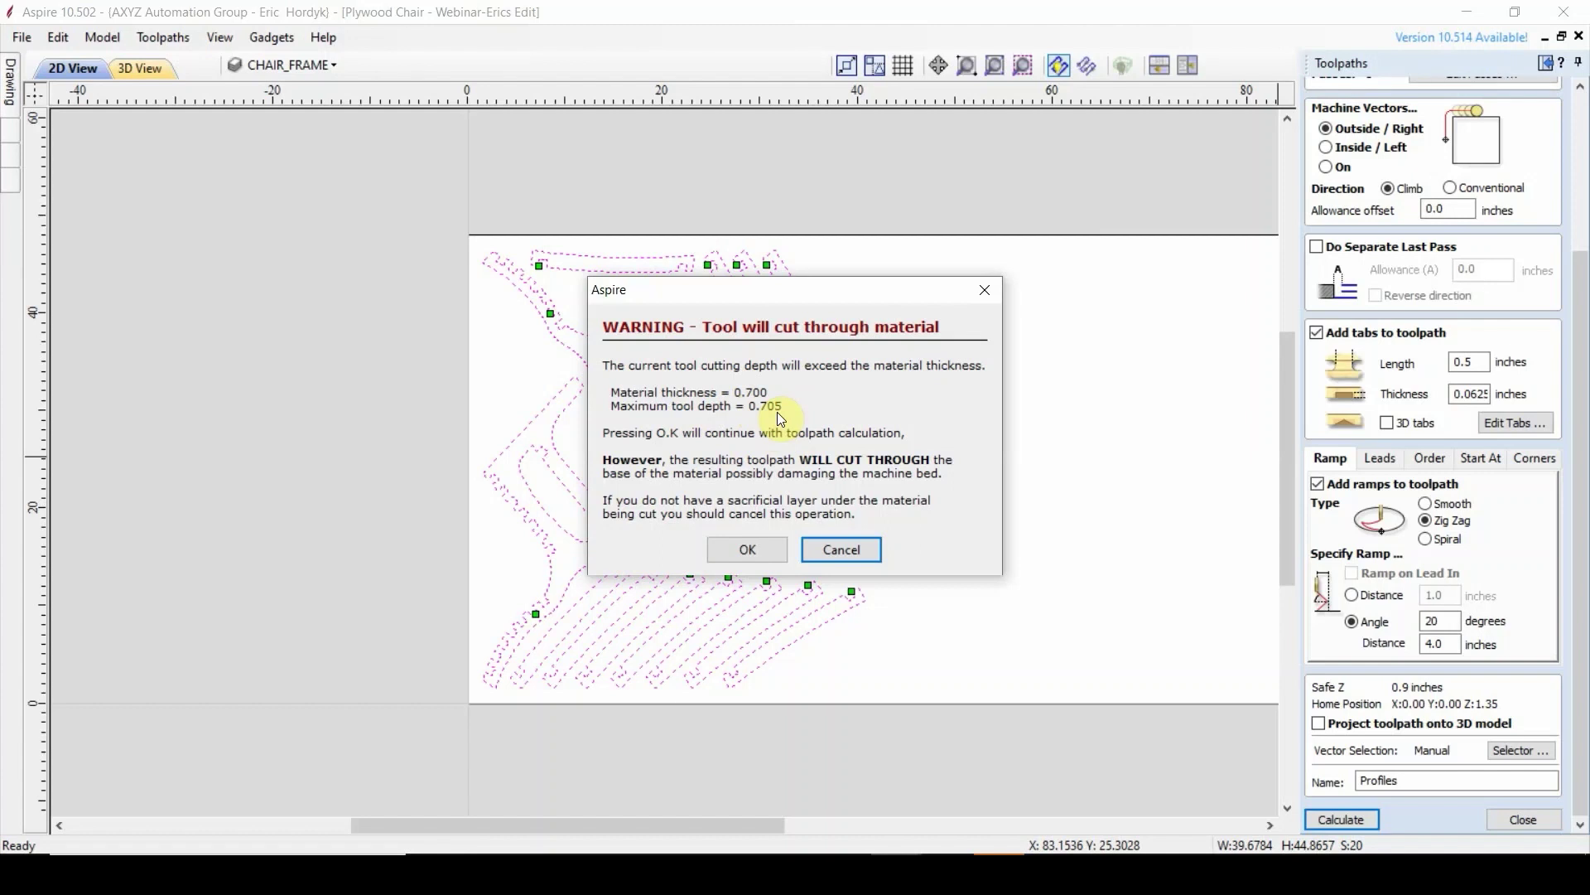
{"action": "left_click", "coordinate": [748, 551]}
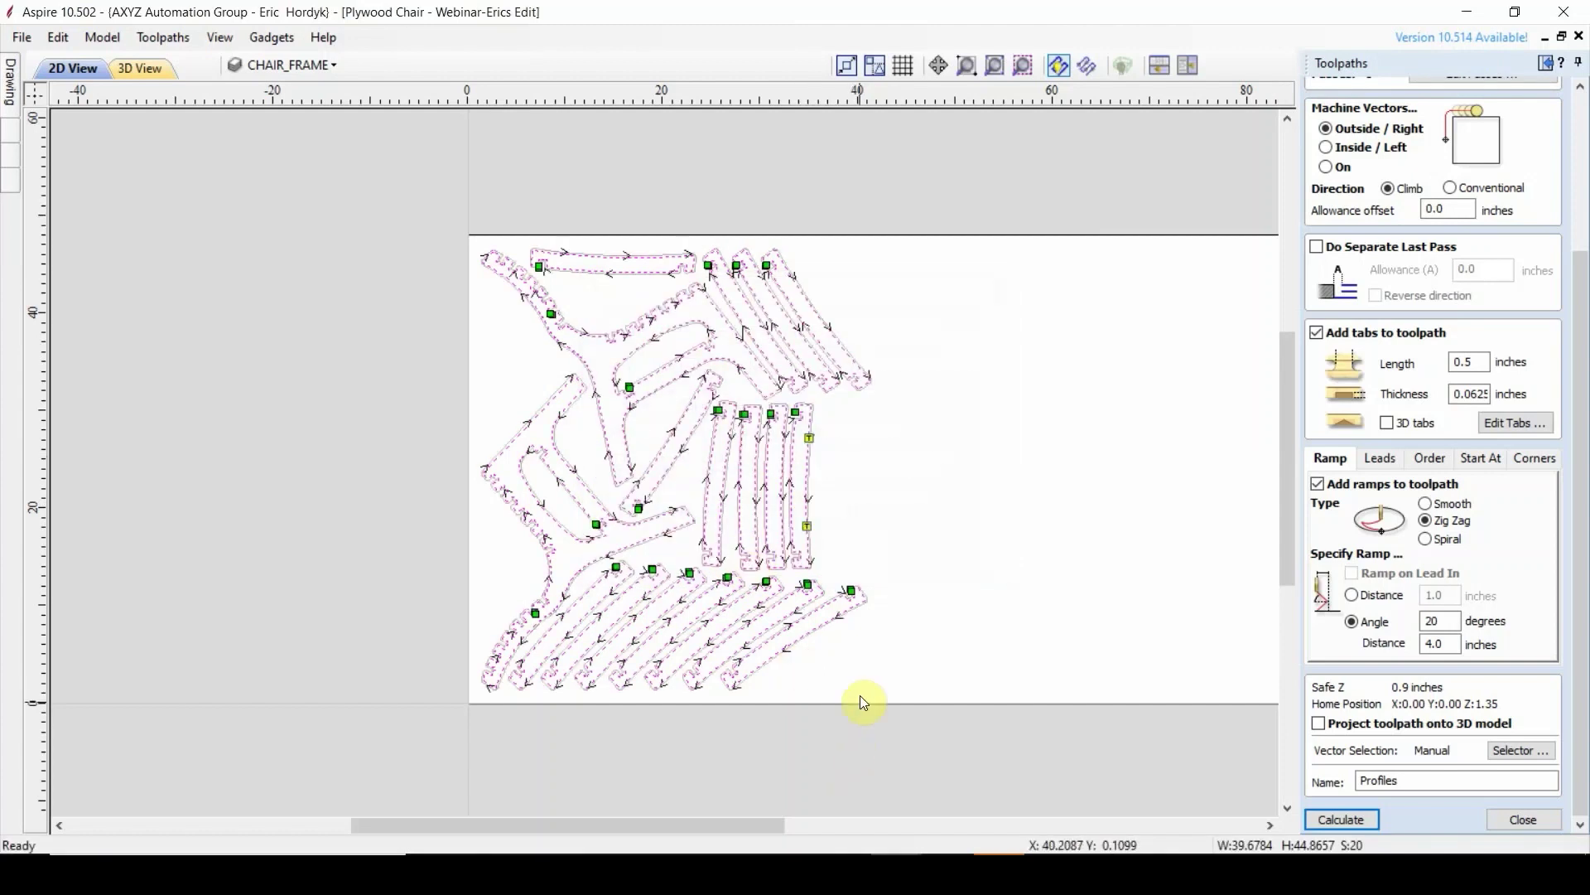
{"action": "left_click", "coordinate": [1509, 821]}
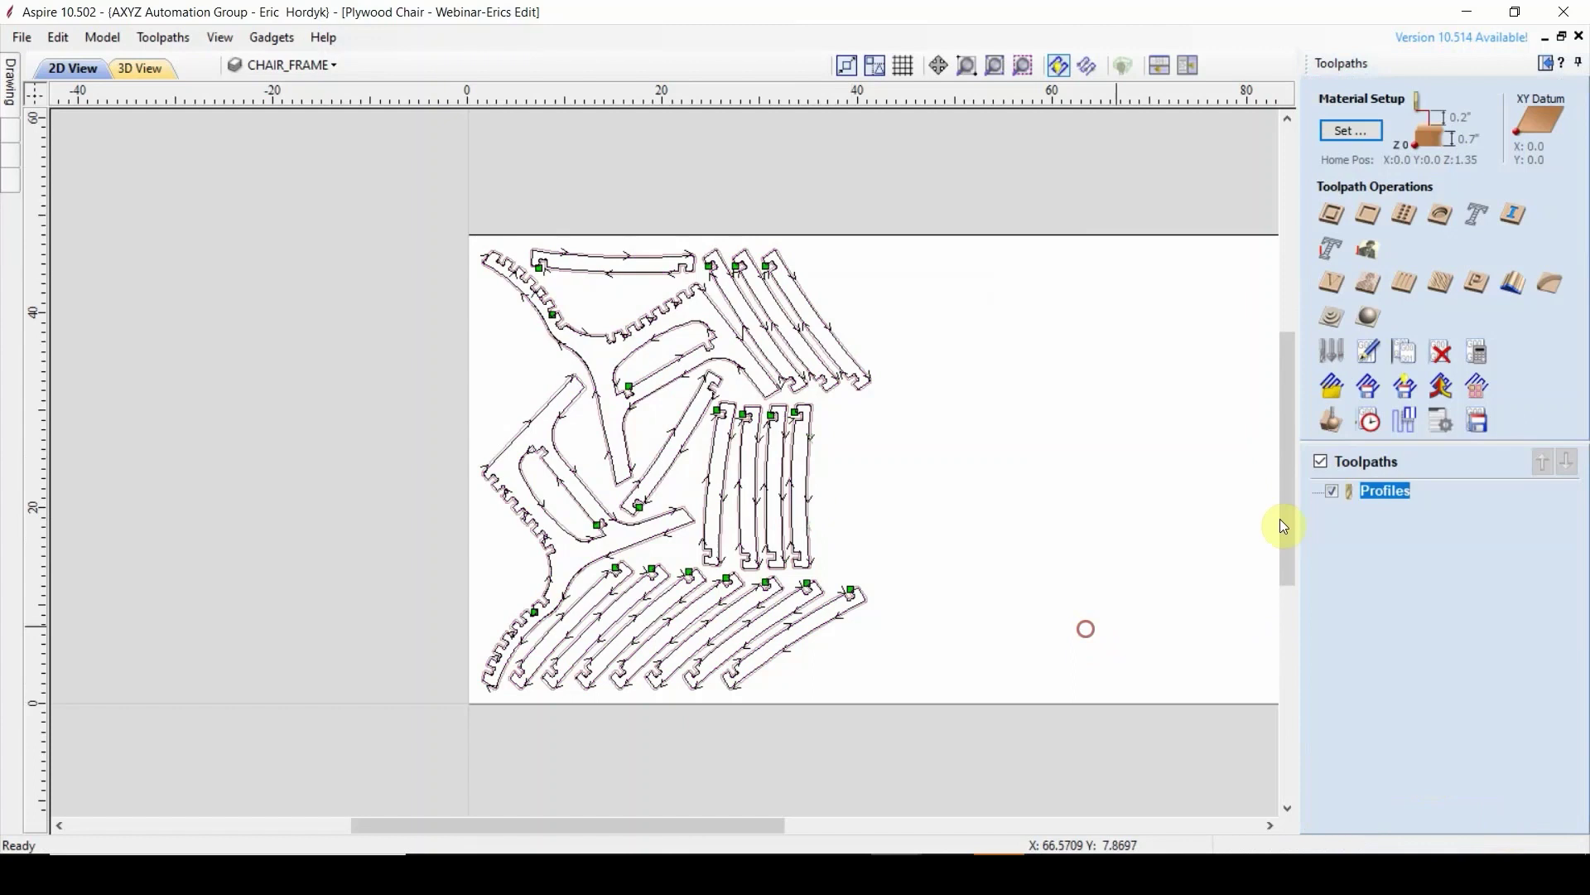
- Simulate all toolpaths on the sheet in 3D and examine the cut upright slats and tabs up close
{"action": "left_click", "coordinate": [1327, 441]}
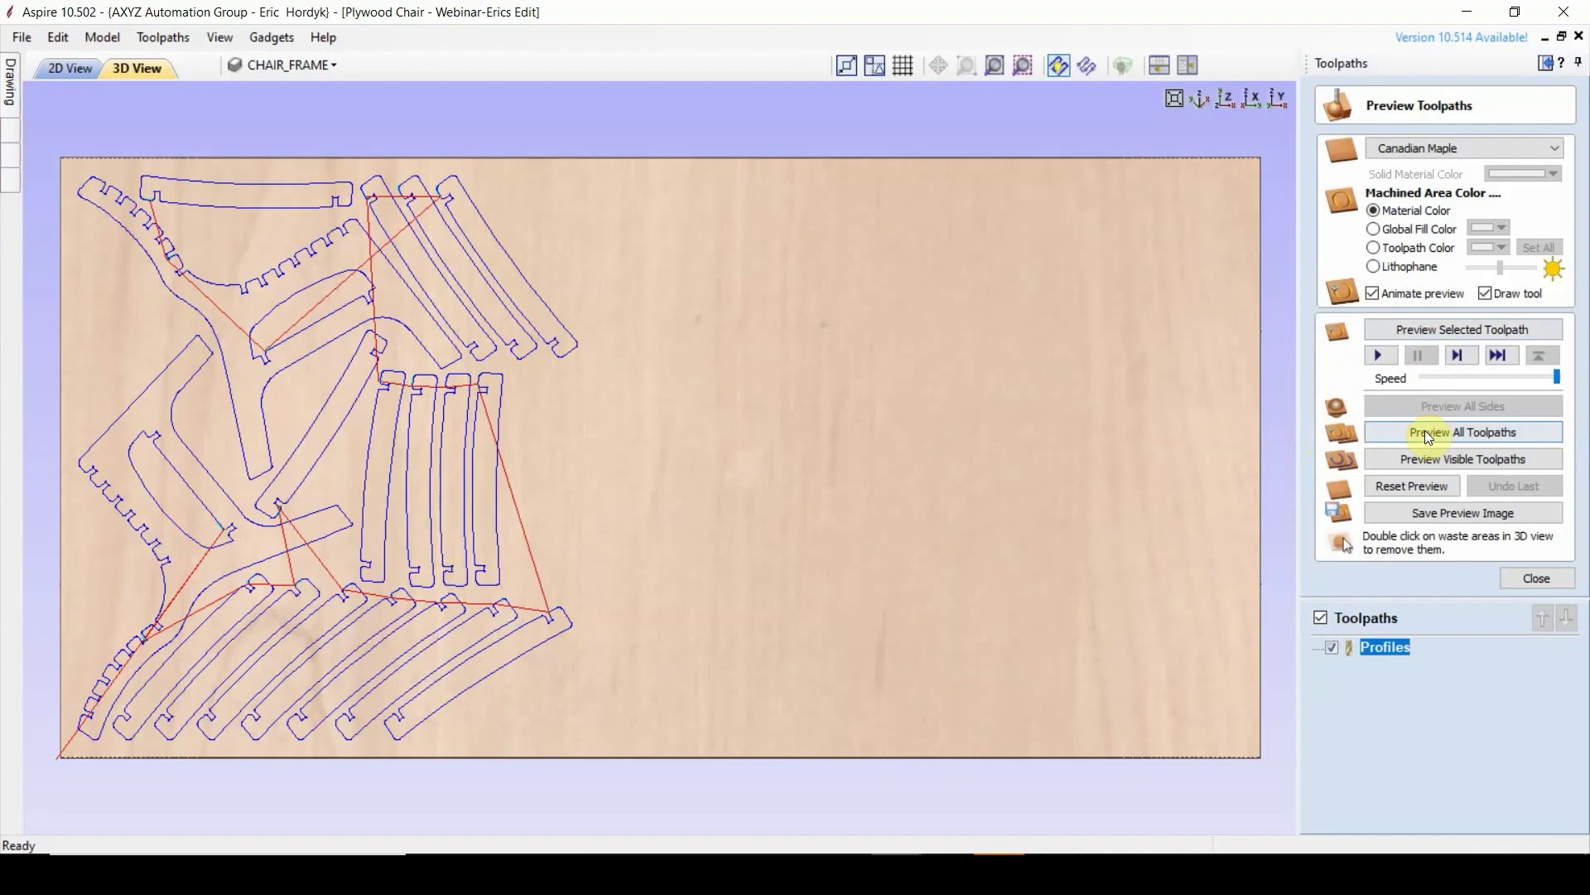
{"action": "left_click", "coordinate": [1424, 435]}
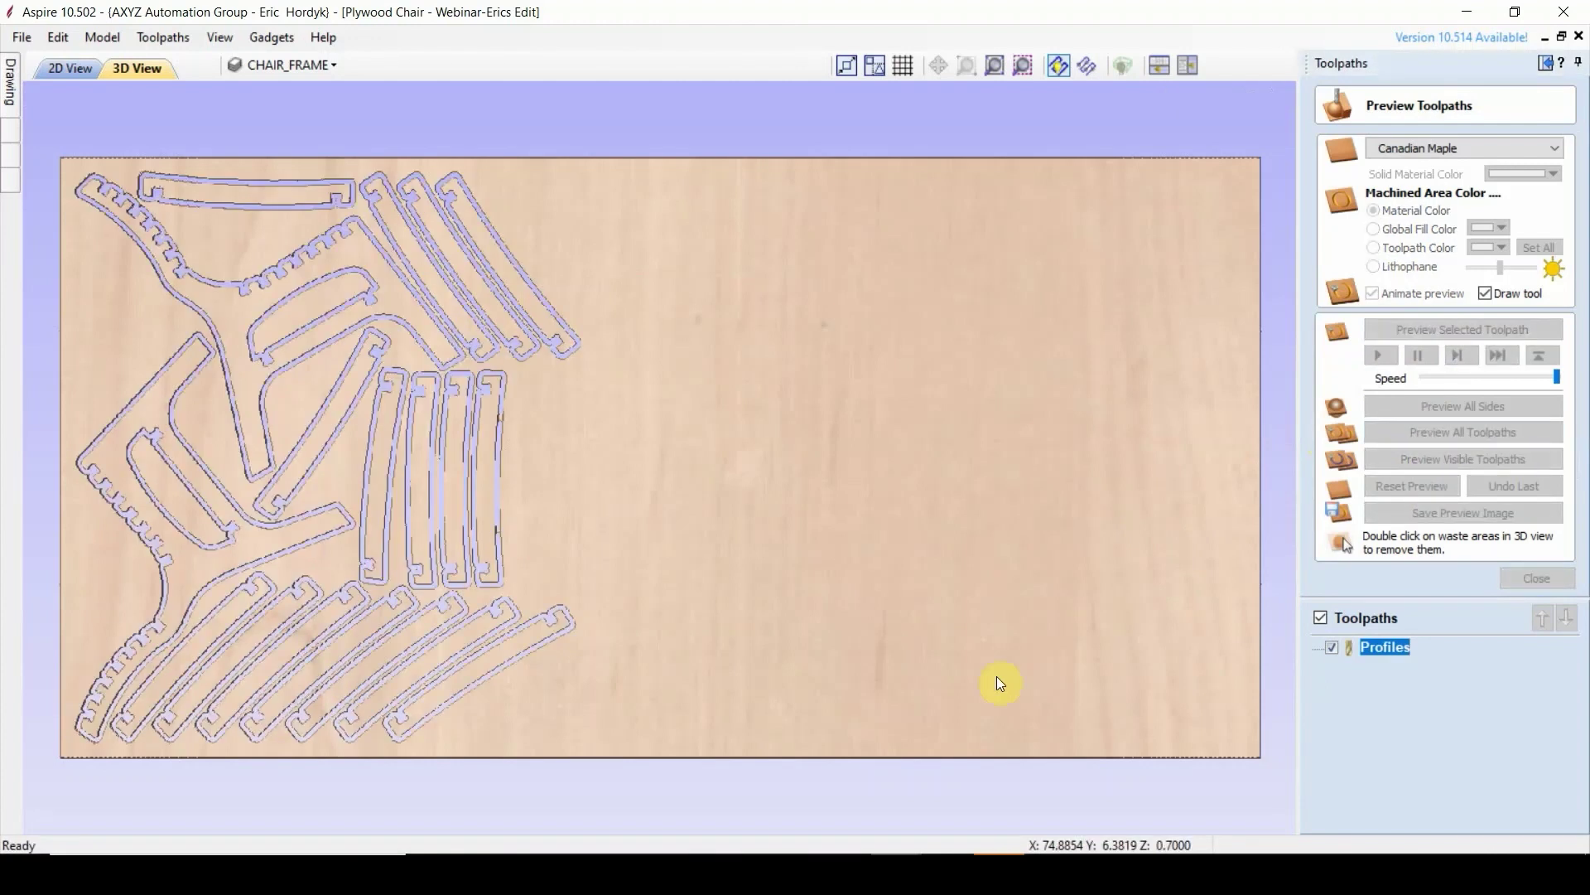
{"action": "left_click_drag", "start_coordinate": [560, 628], "coordinate": [847, 625]}
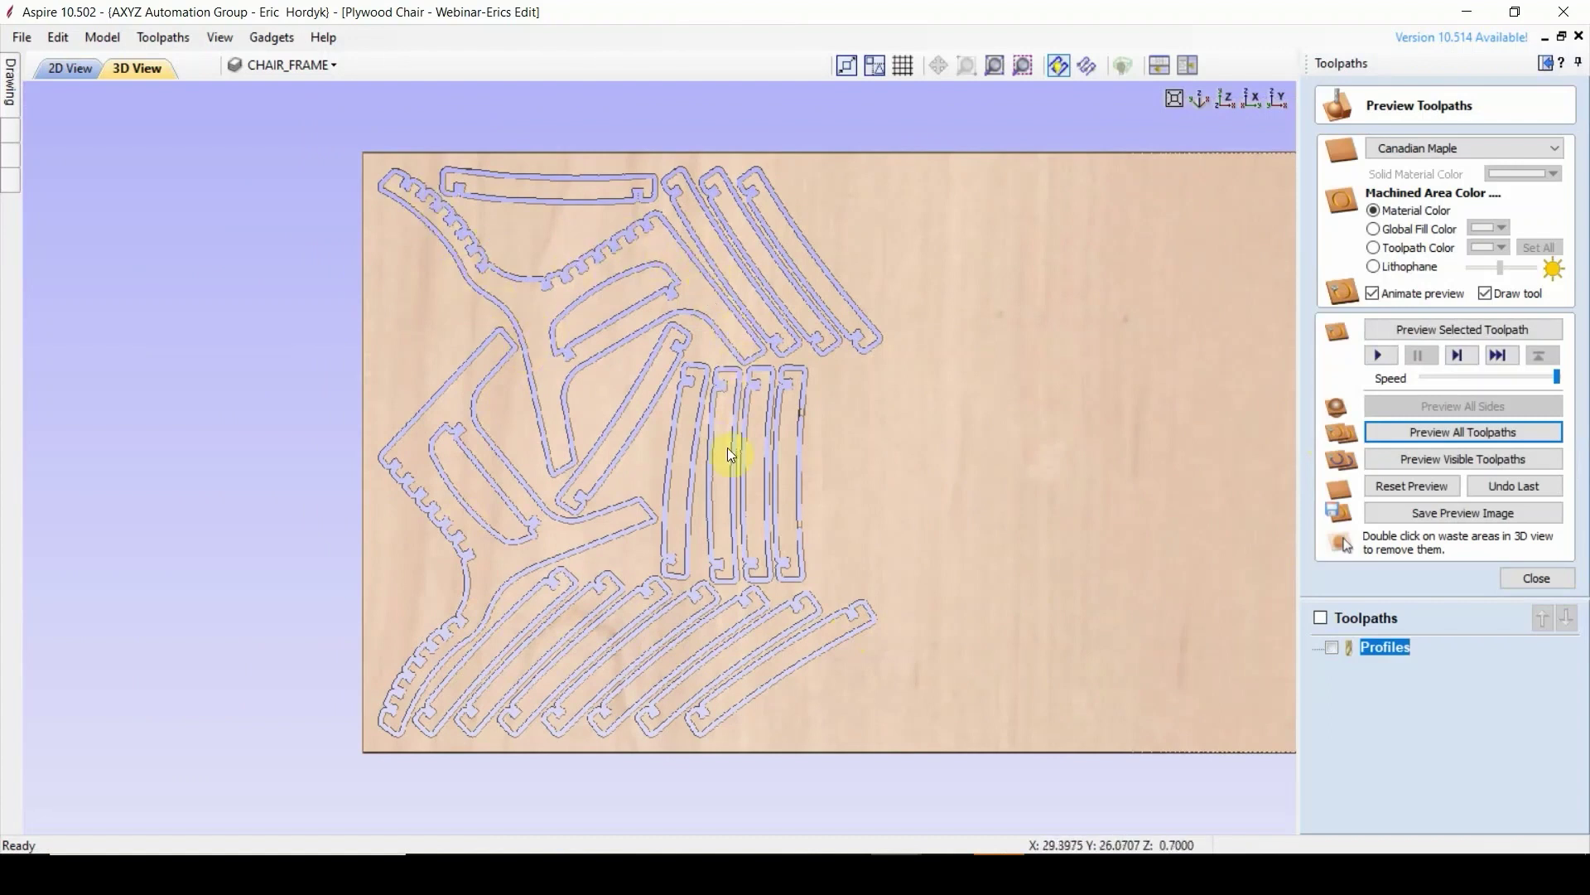
{"action": "scroll", "coordinate": [791, 425], "scroll_direction": "up", "scroll_amount": 8}
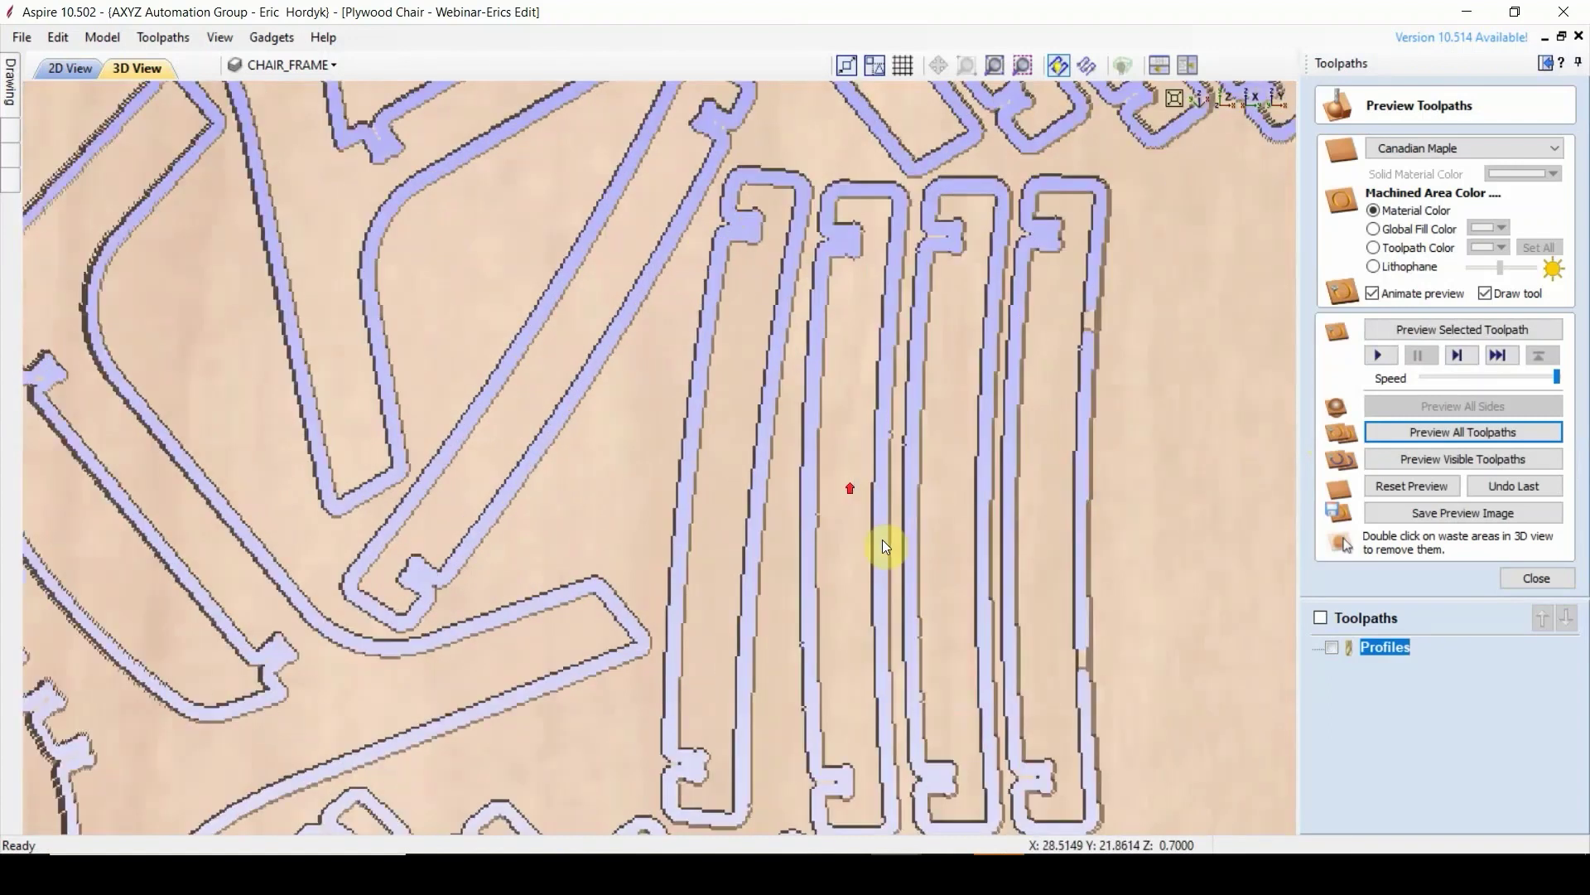
- Examine the tabs on the rightmost upright slat and the whole cut sheet in 3D, and return to the 2D view
{"action": "scroll", "coordinate": [497, 431], "scroll_direction": "down", "scroll_amount": 2}
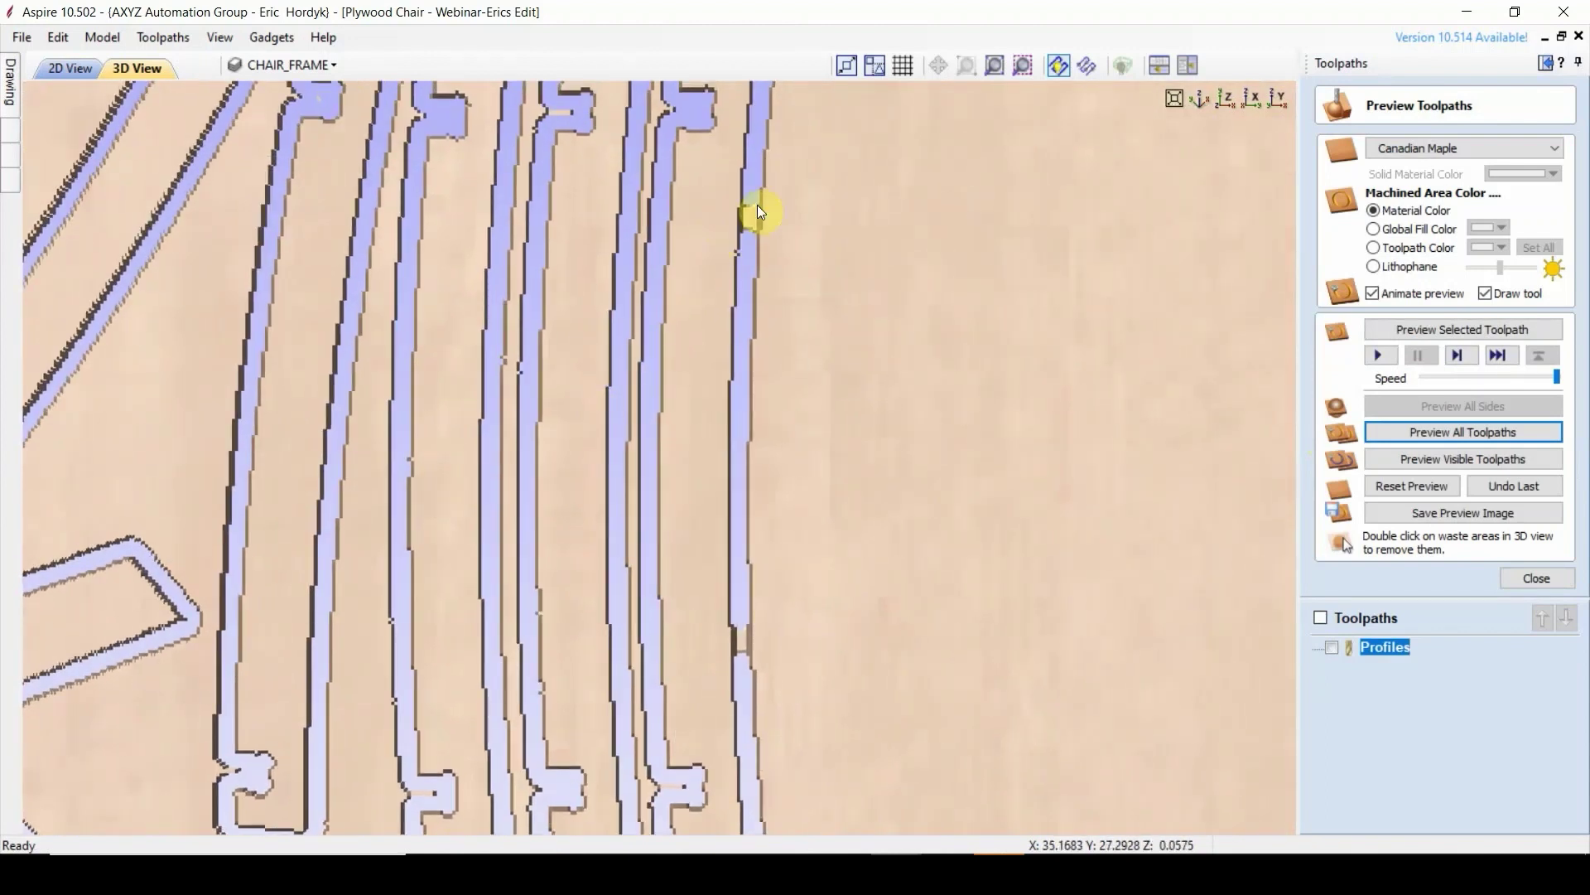
{"action": "scroll", "coordinate": [753, 240], "scroll_direction": "down", "scroll_amount": 2}
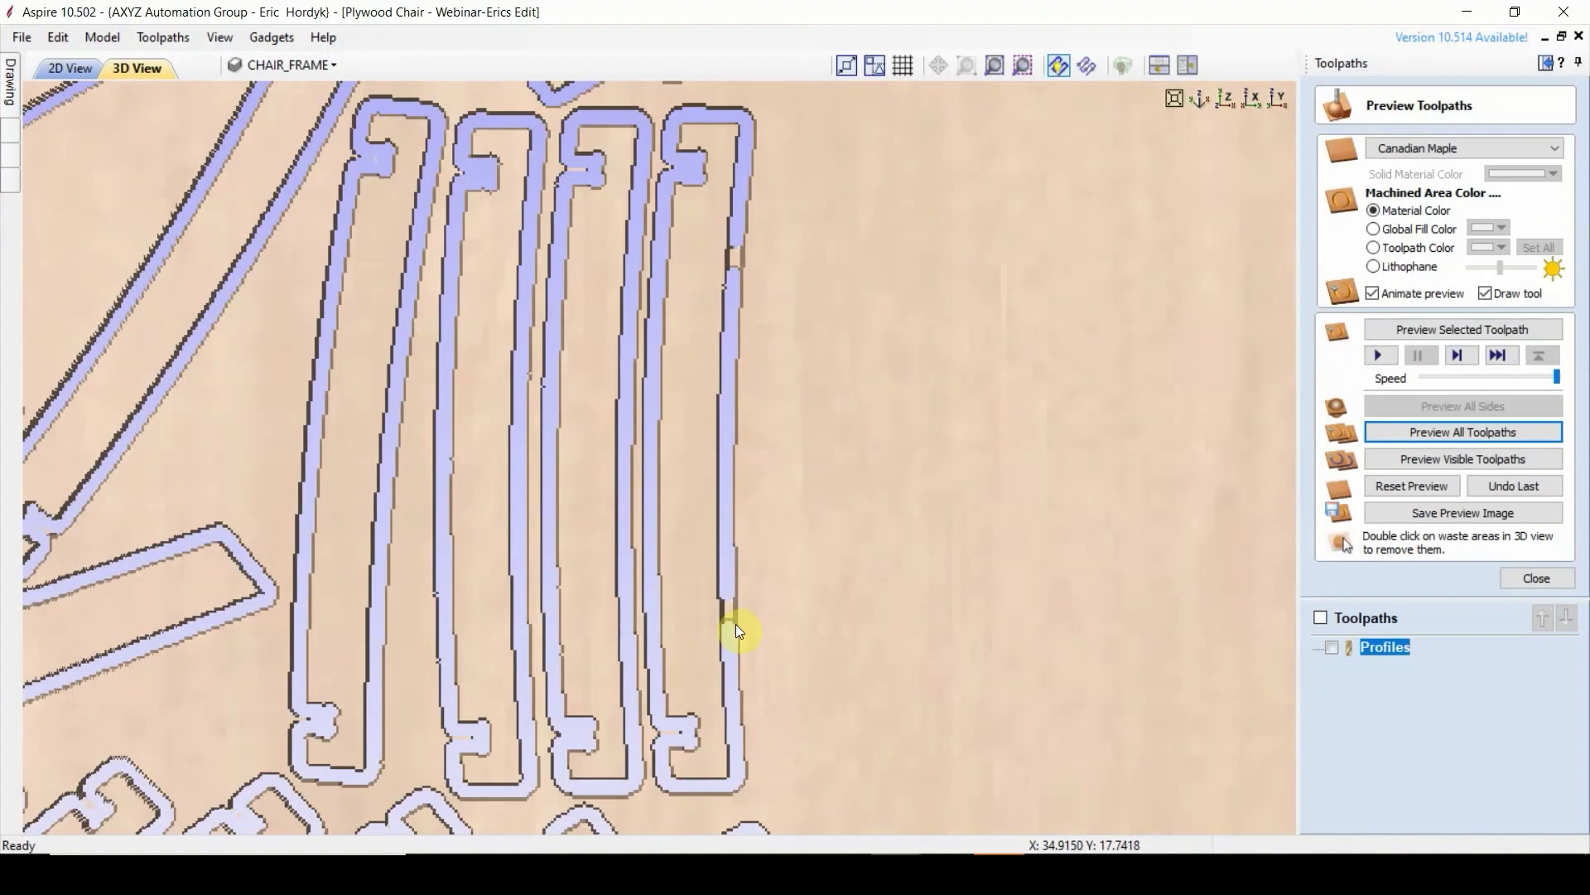
{"action": "scroll", "coordinate": [718, 509], "scroll_direction": "down", "scroll_amount": 6}
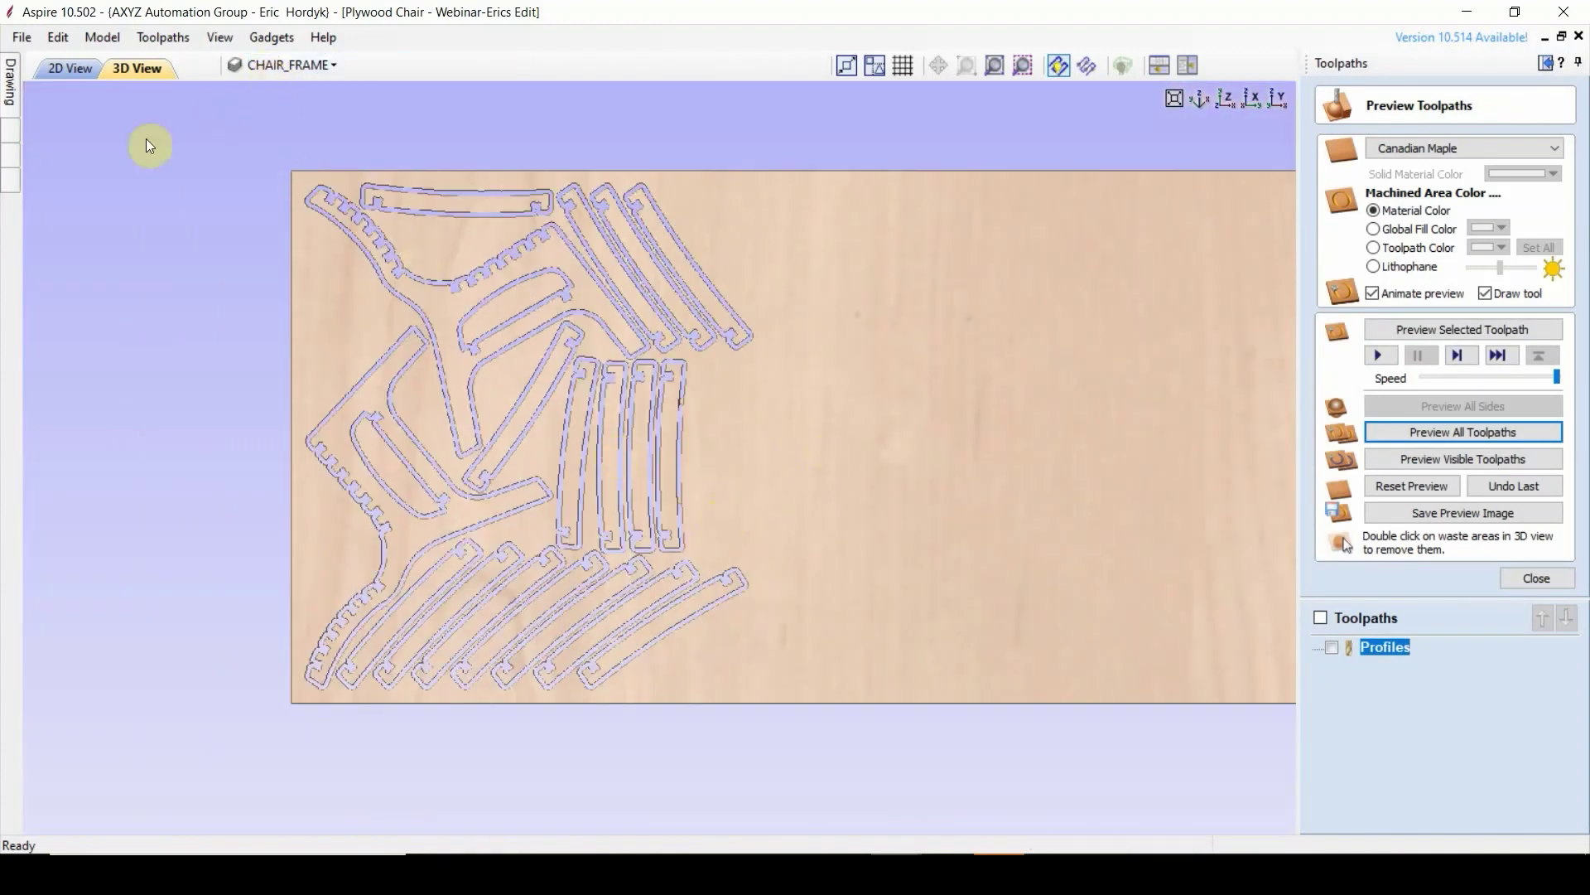
{"action": "left_click", "coordinate": [74, 73]}
{"action": "scroll", "coordinate": [862, 525], "scroll_direction": "up", "scroll_amount": 2}
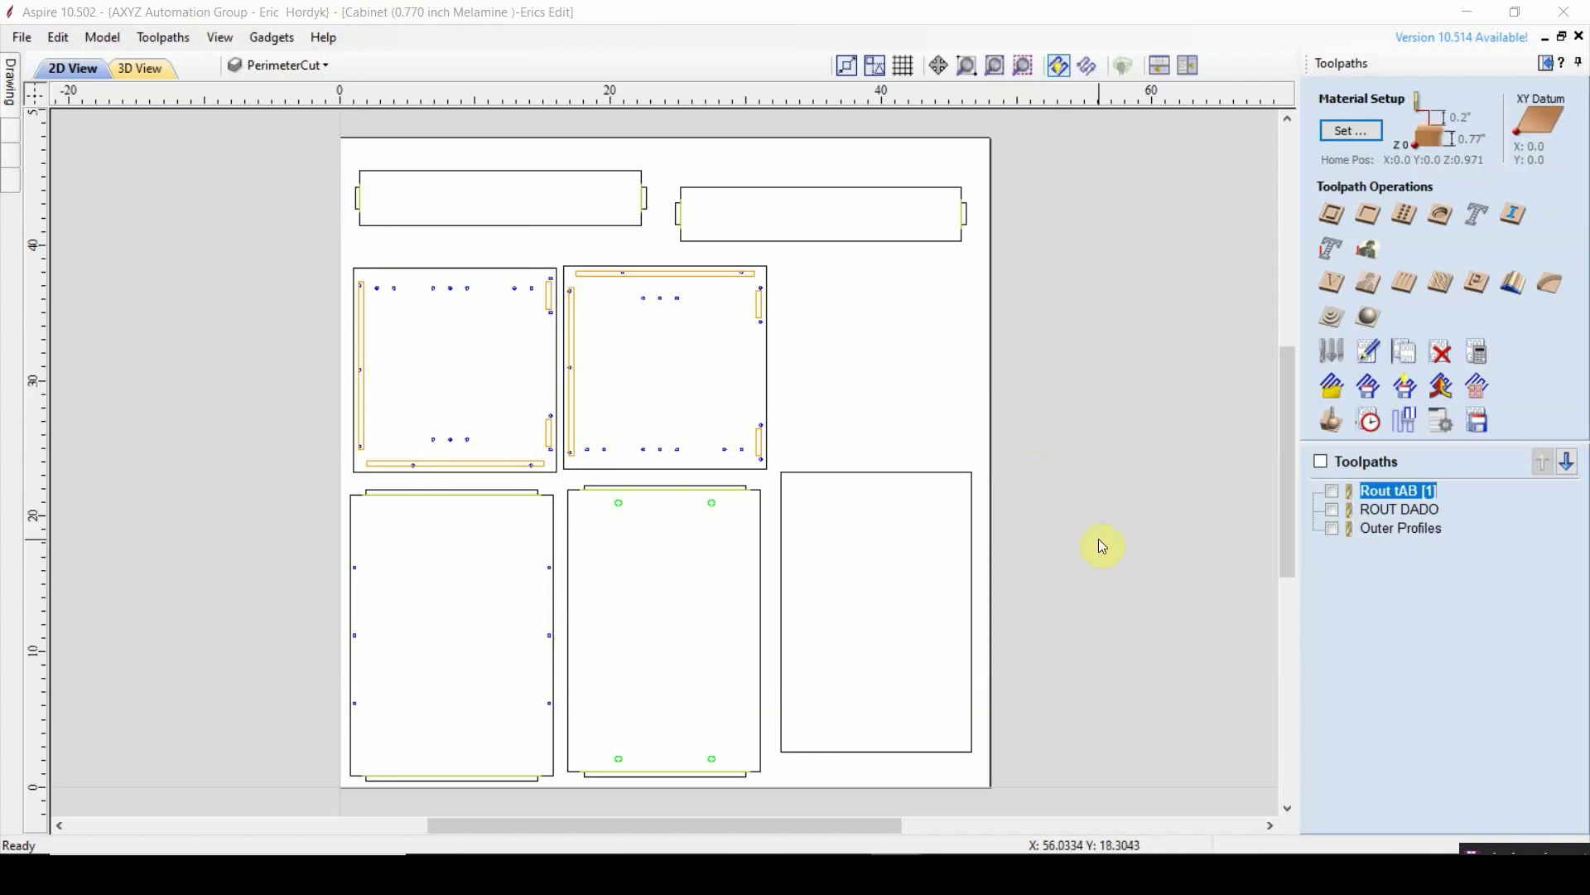
- Display all existing toolpaths of the cabinet sheet in the 2D view and hide them again
{"action": "left_click", "coordinate": [1320, 464]}
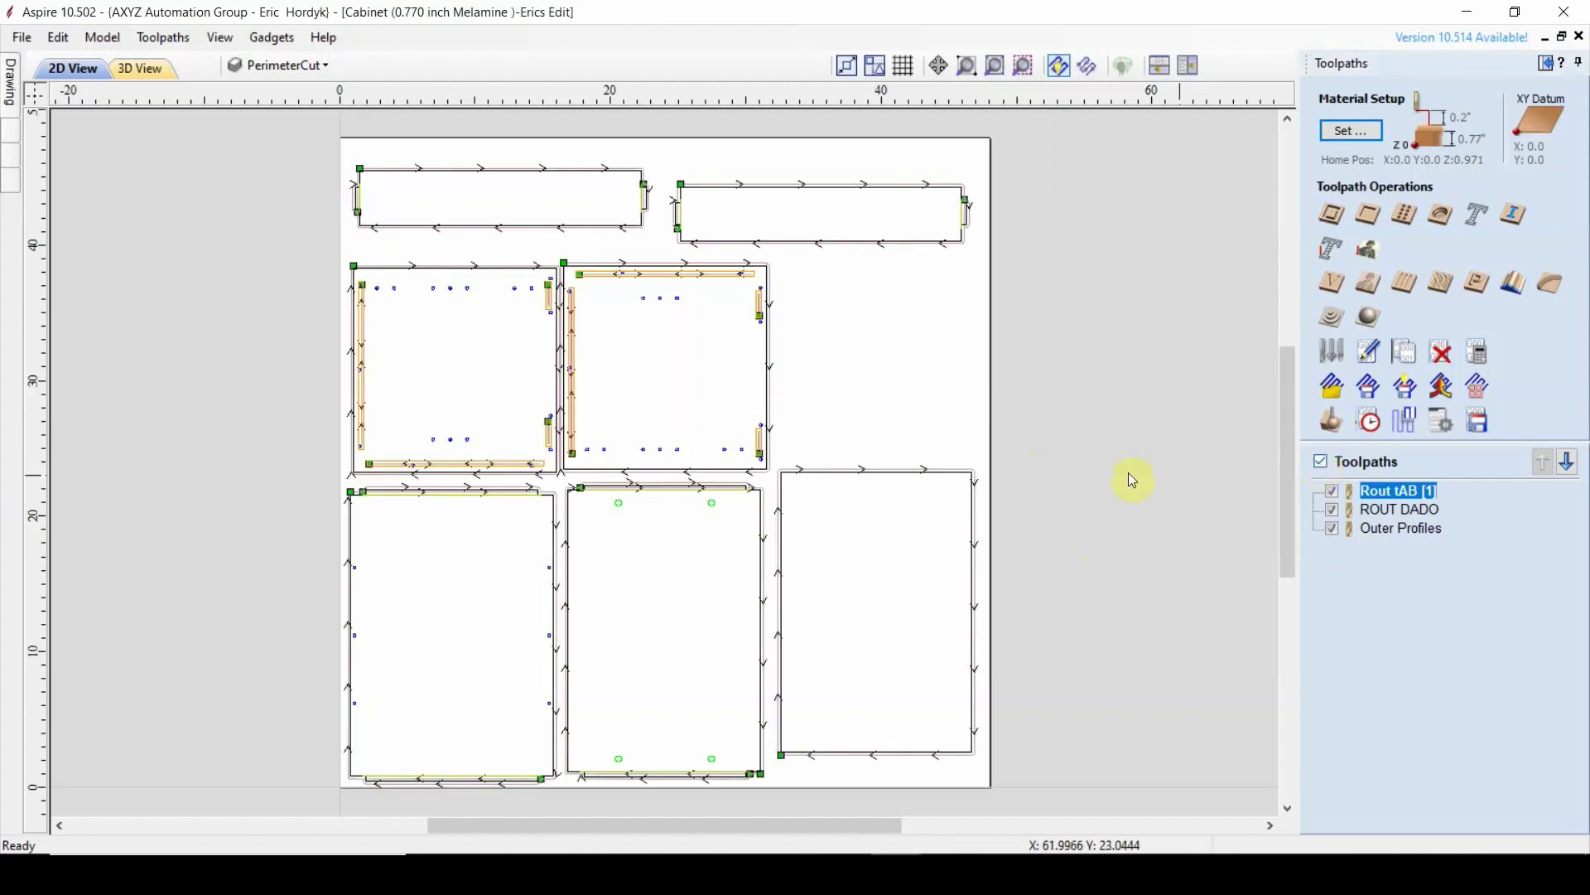
{"action": "left_click", "coordinate": [1322, 462]}
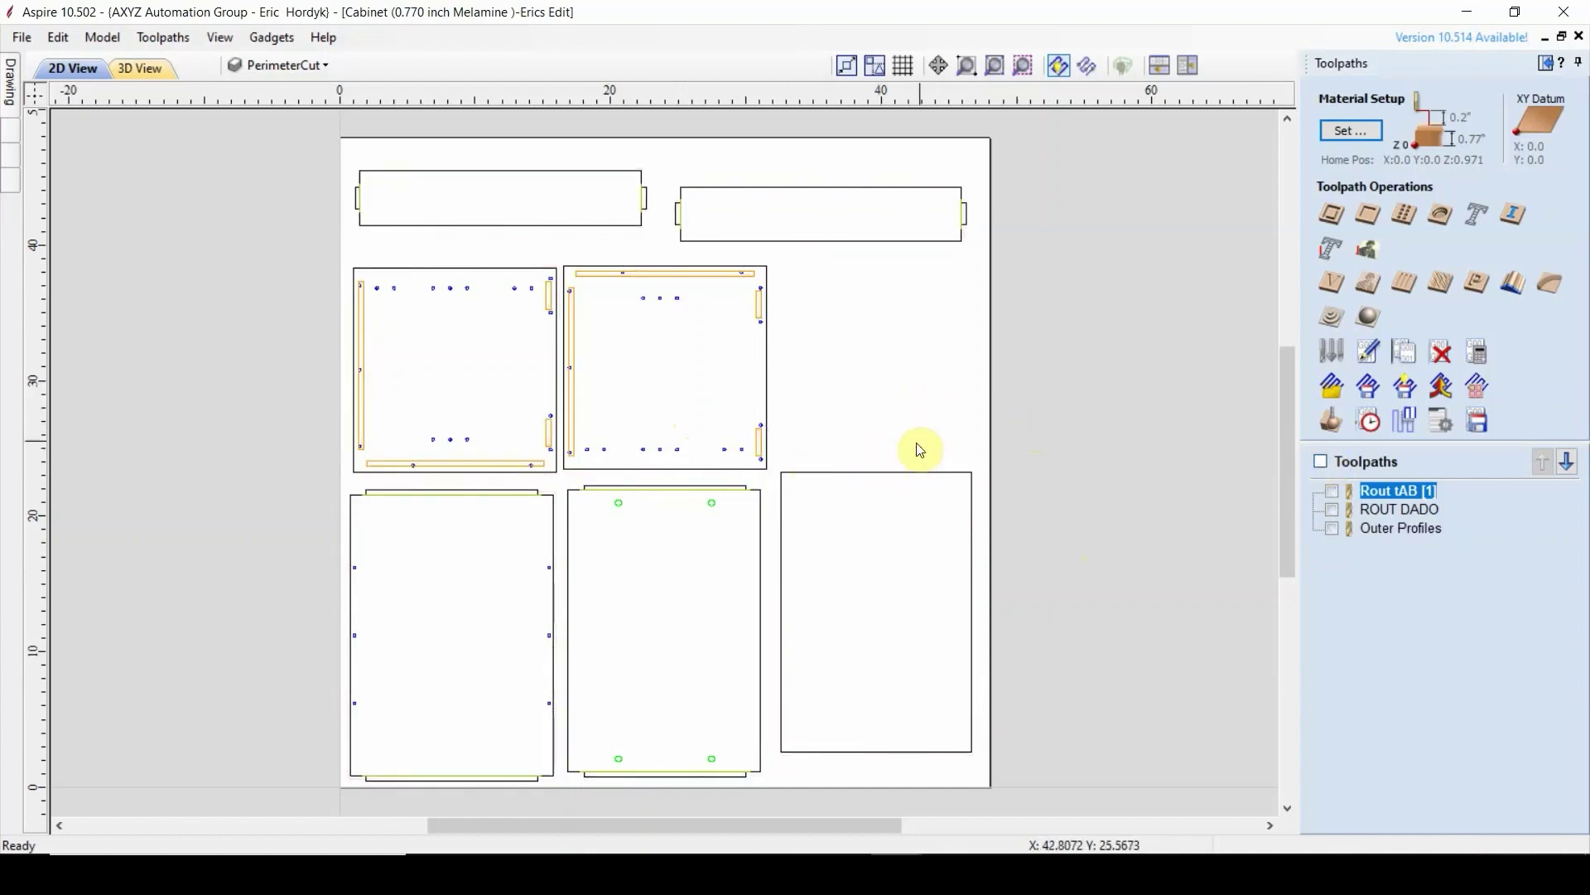
- Hide the Rout, Leg Leveller Hatch, RoutTab and Drill5MM layers to view only the PerimeterCut outlines
{"action": "left_click", "coordinate": [311, 72]}
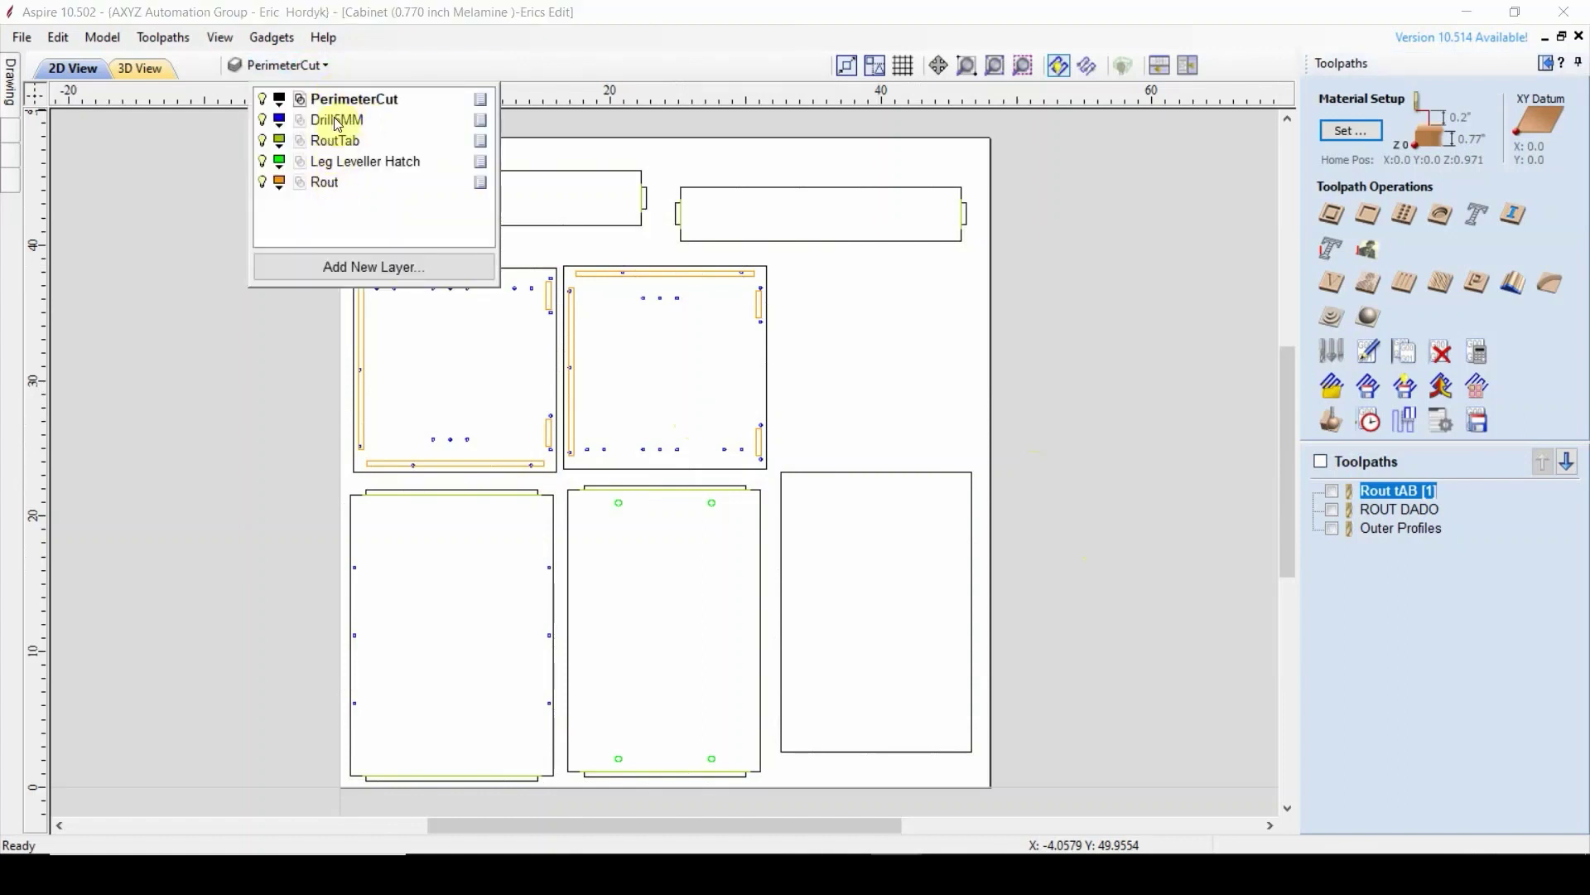
{"action": "left_click", "coordinate": [262, 183]}
{"action": "left_click", "coordinate": [263, 161]}
{"action": "left_click", "coordinate": [263, 141]}
{"action": "left_click", "coordinate": [261, 120]}
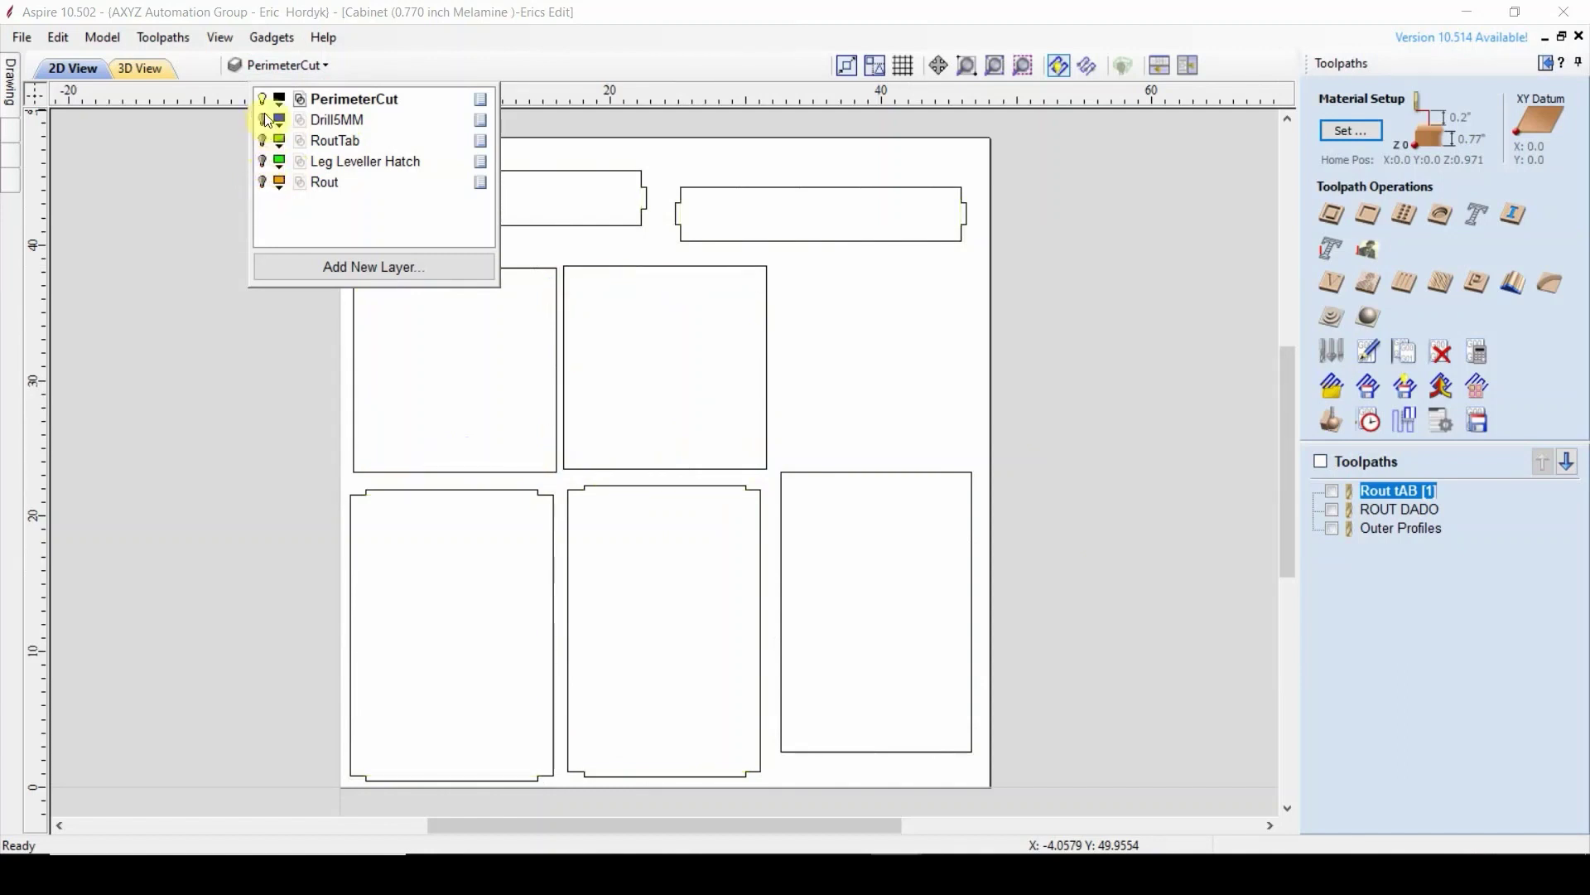
{"action": "scroll", "coordinate": [795, 415], "scroll_direction": "down", "scroll_amount": 2}
{"action": "scroll", "coordinate": [555, 399], "scroll_direction": "up", "scroll_amount": 2}
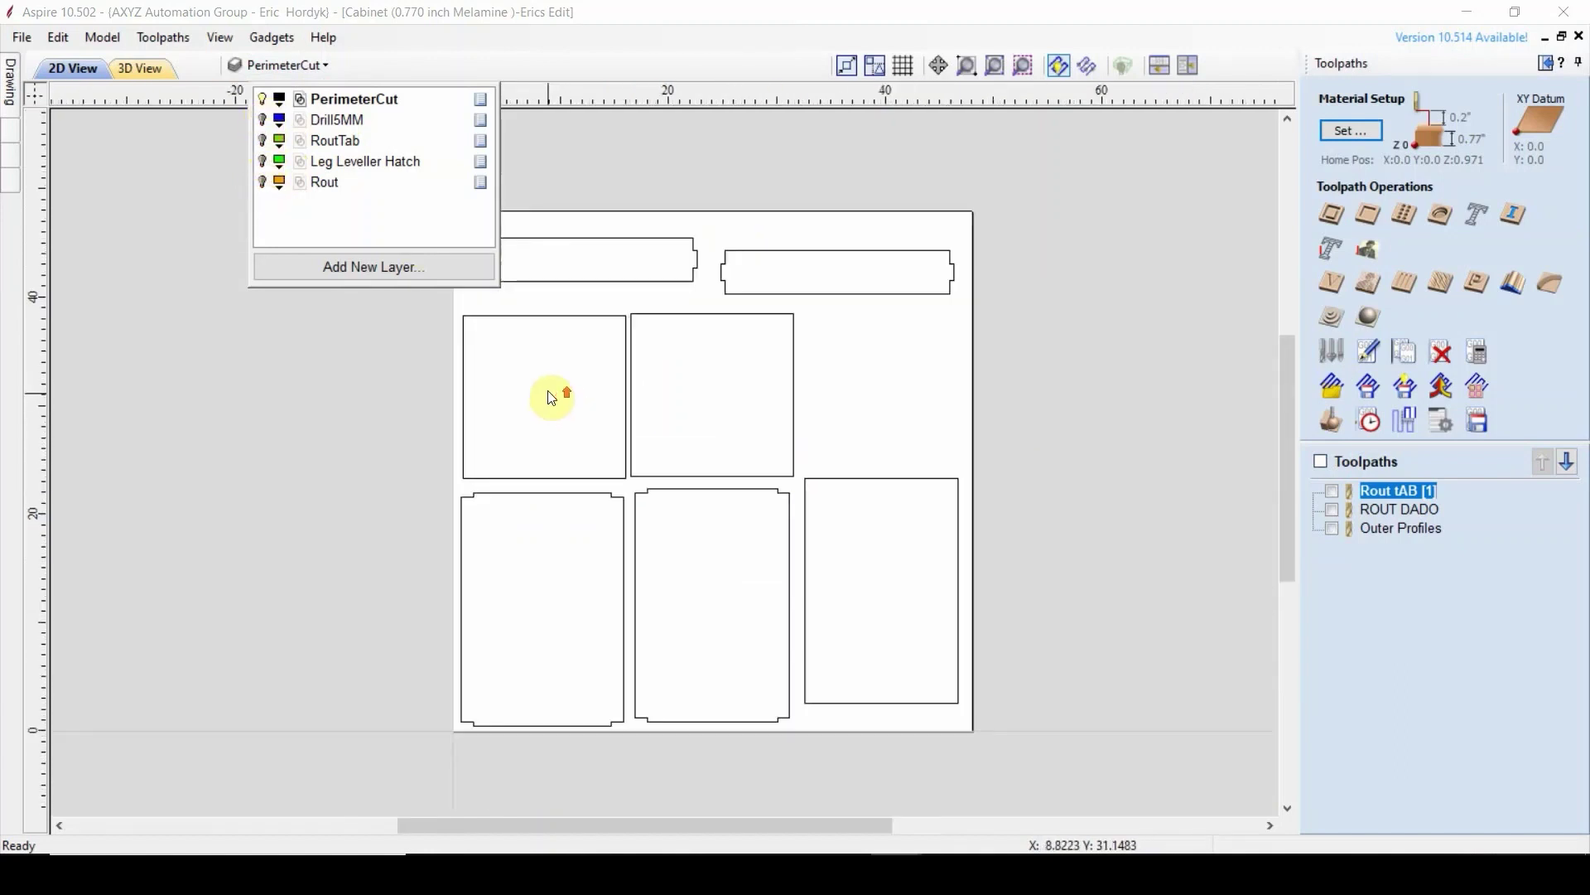
{"action": "middle_click_drag", "start_coordinate": [551, 398], "coordinate": [621, 450]}
- Show the Drill5MM, RoutTab, Leg Leveller Hatch and Rout layers again
{"action": "left_click", "coordinate": [289, 66]}
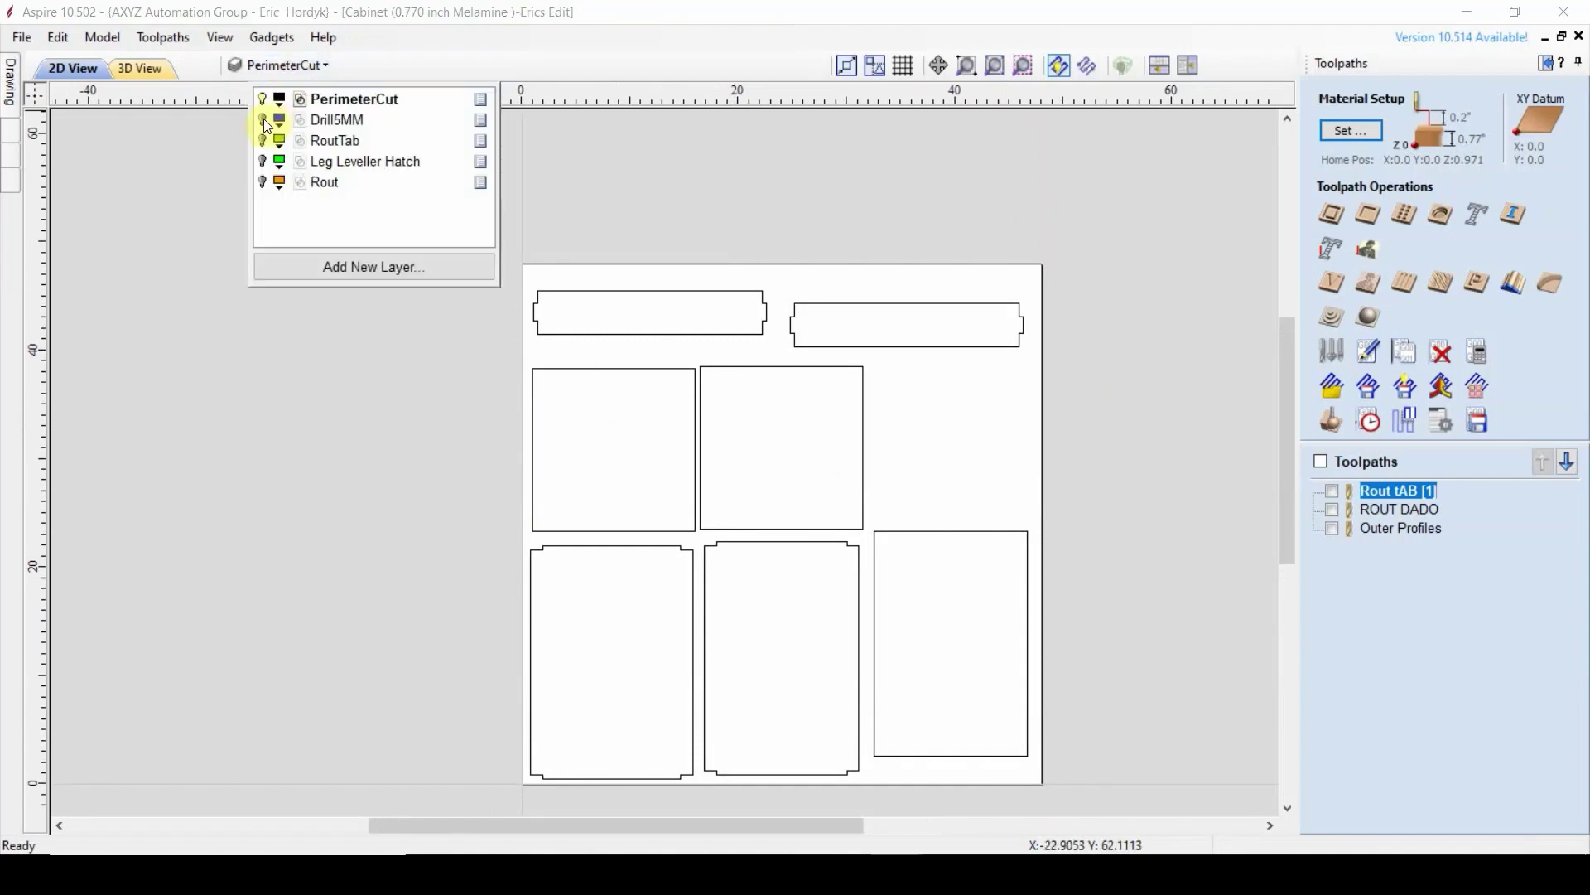
{"action": "left_click", "coordinate": [262, 120]}
{"action": "left_click", "coordinate": [261, 141]}
{"action": "left_click", "coordinate": [262, 161]}
{"action": "left_click", "coordinate": [261, 182]}
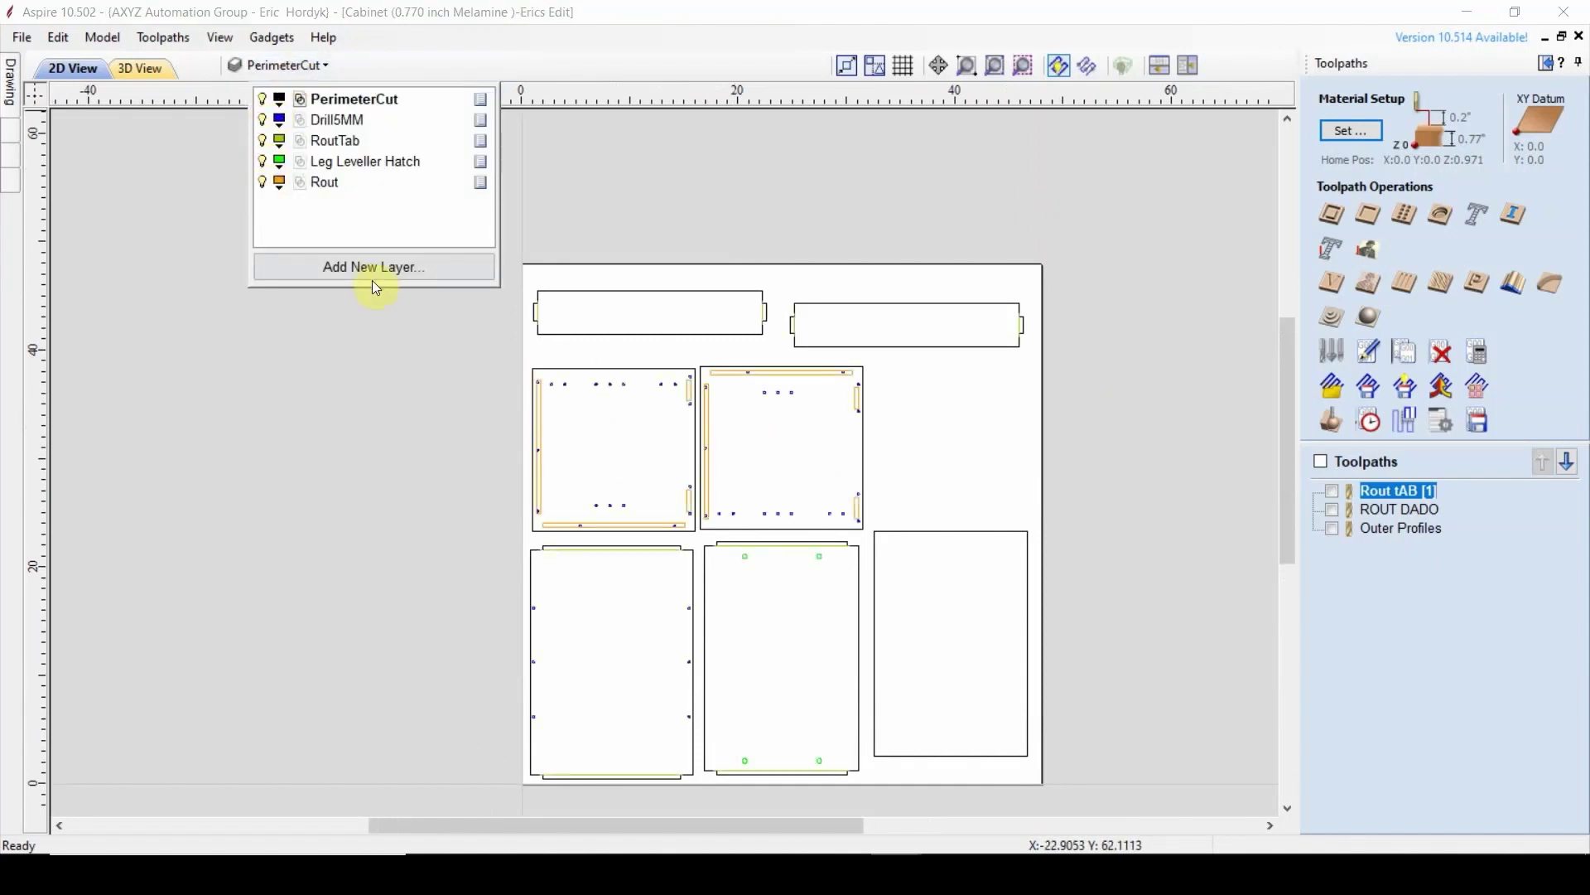
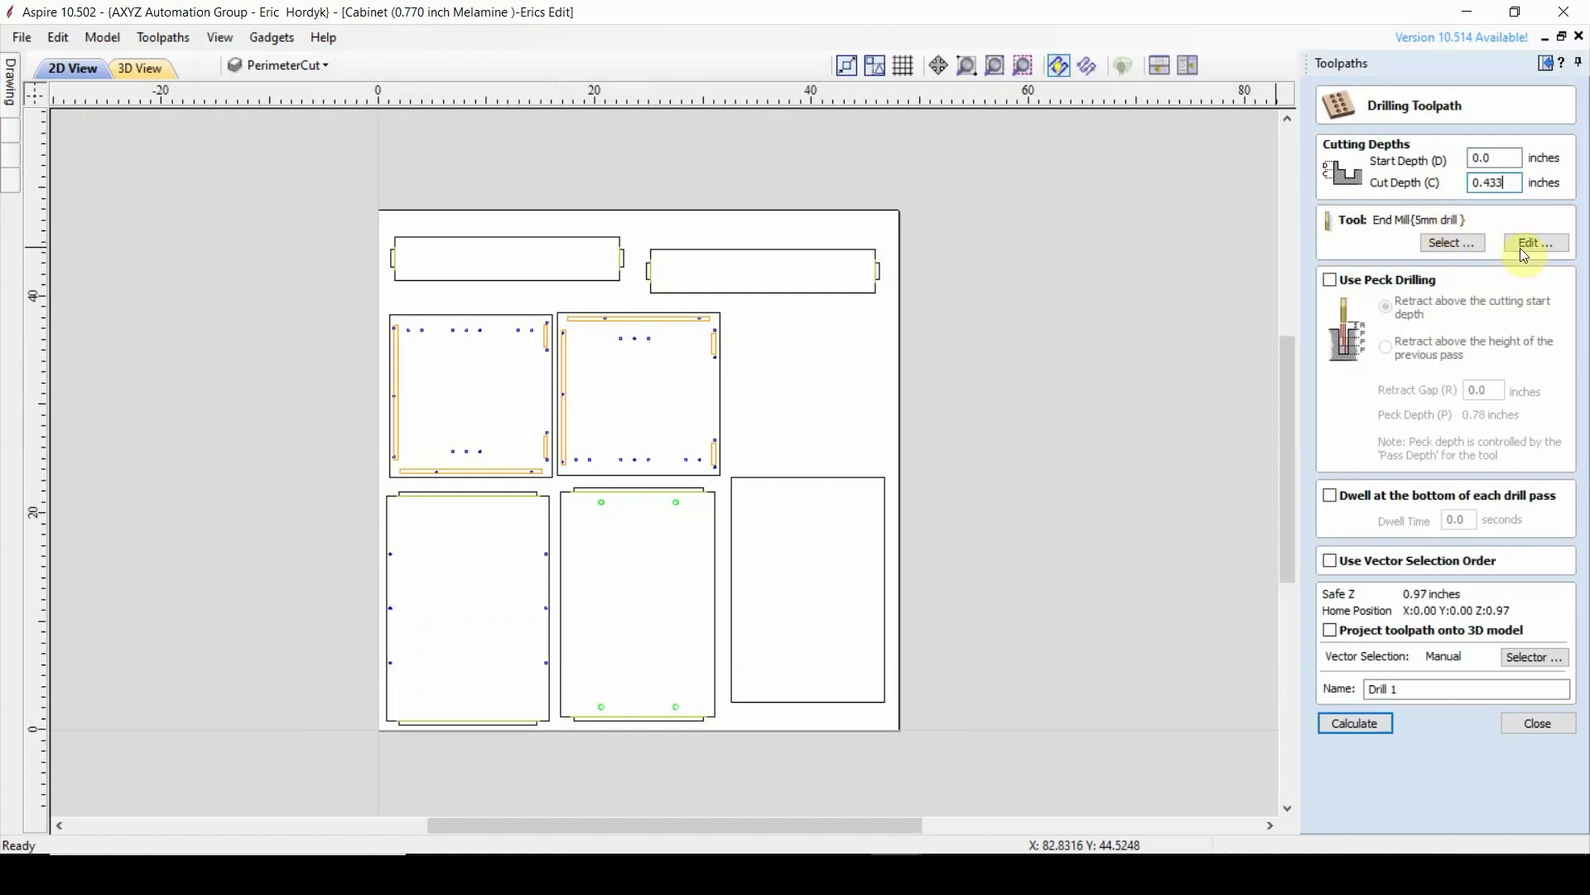
- Review the cutting parameters and spindle speed of the 5mm drill tool and accept them
{"action": "left_click", "coordinate": [1527, 245]}
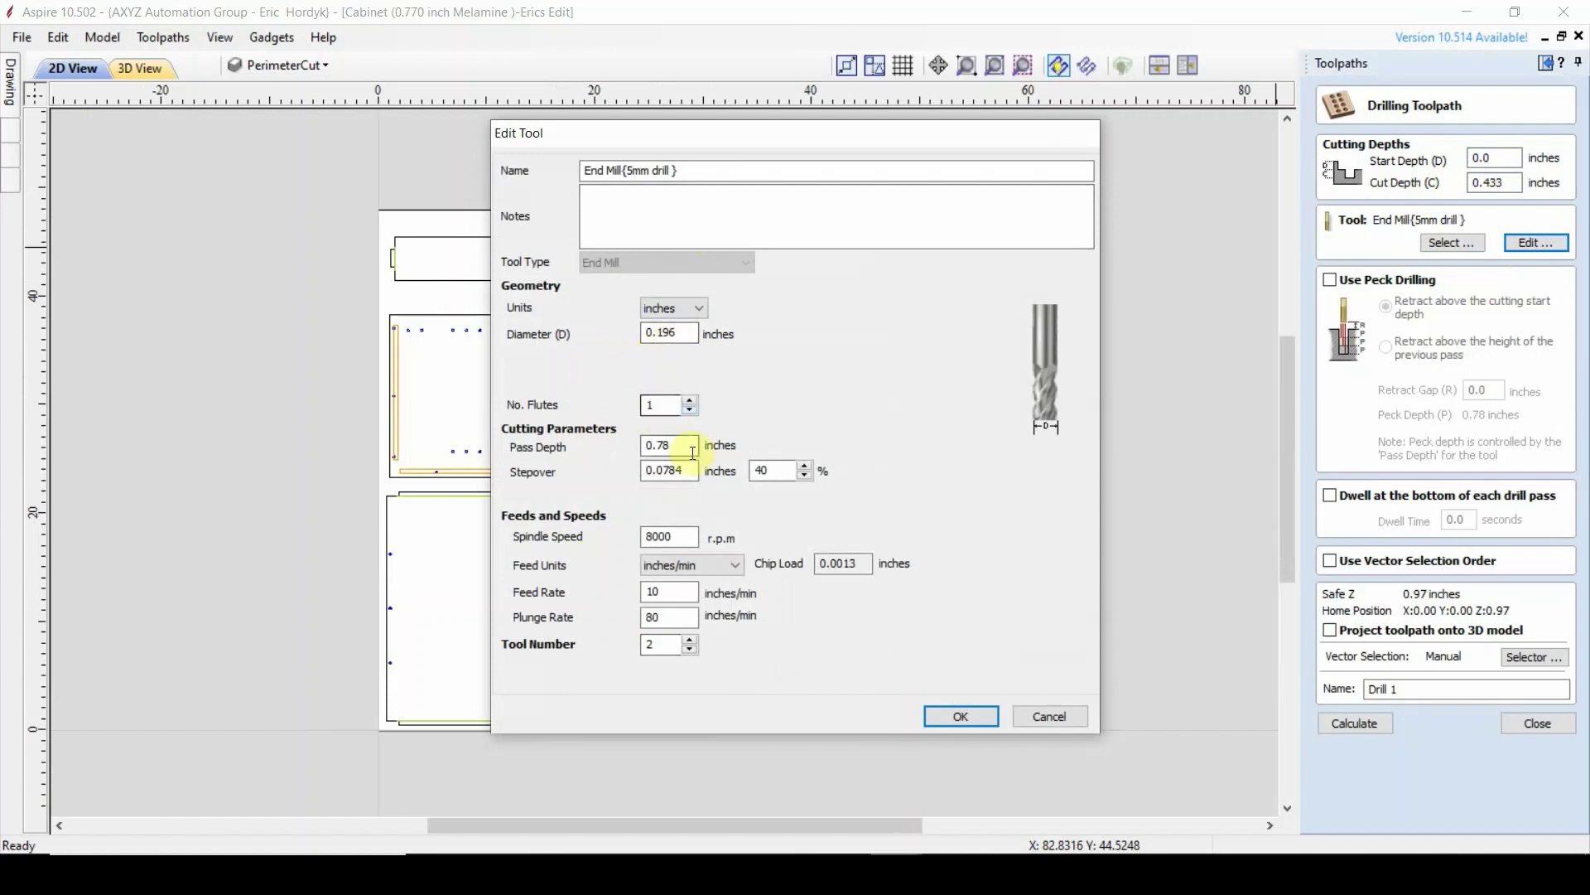
{"action": "left_click", "coordinate": [674, 534]}
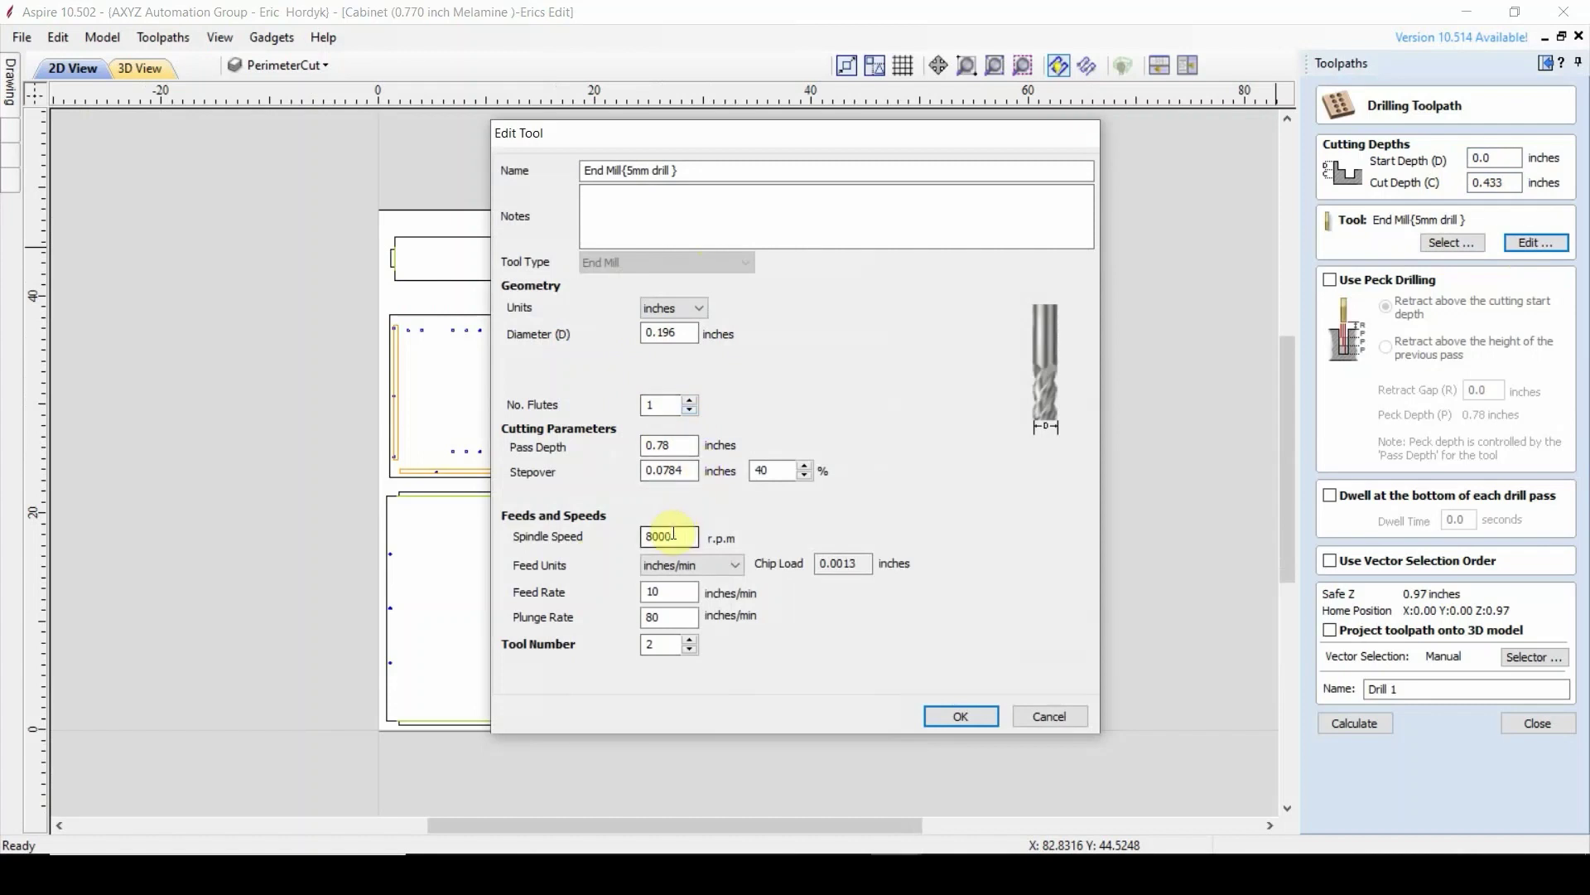
{"action": "left_click", "coordinate": [959, 718]}
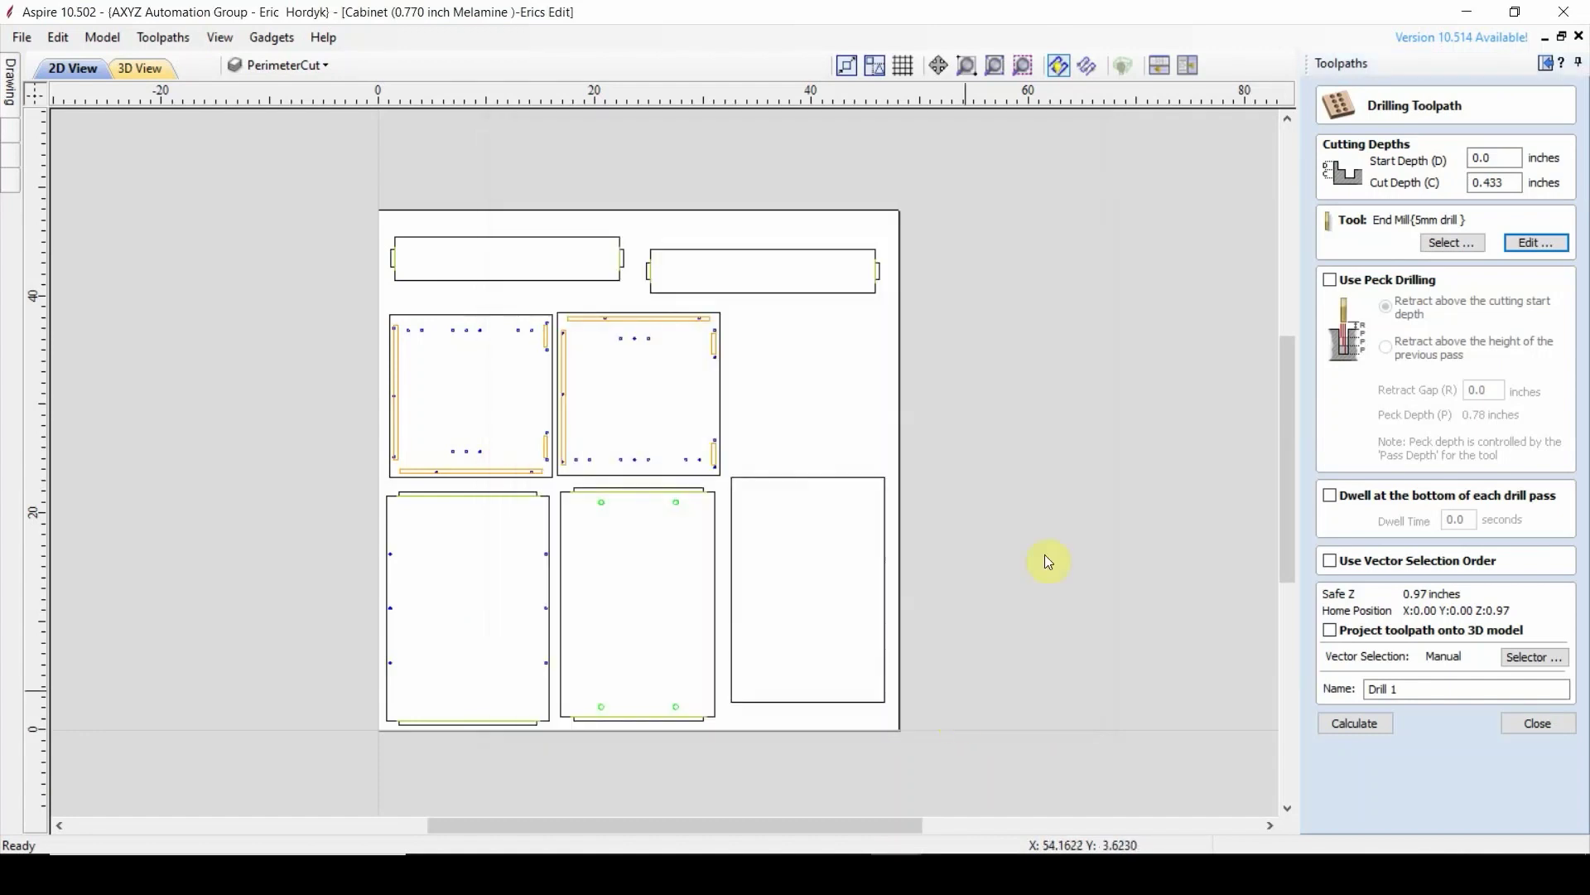
- Try to window-select the drill holes inside the second square panel in groups
{"action": "scroll", "coordinate": [613, 576], "scroll_direction": "up", "scroll_amount": 1}
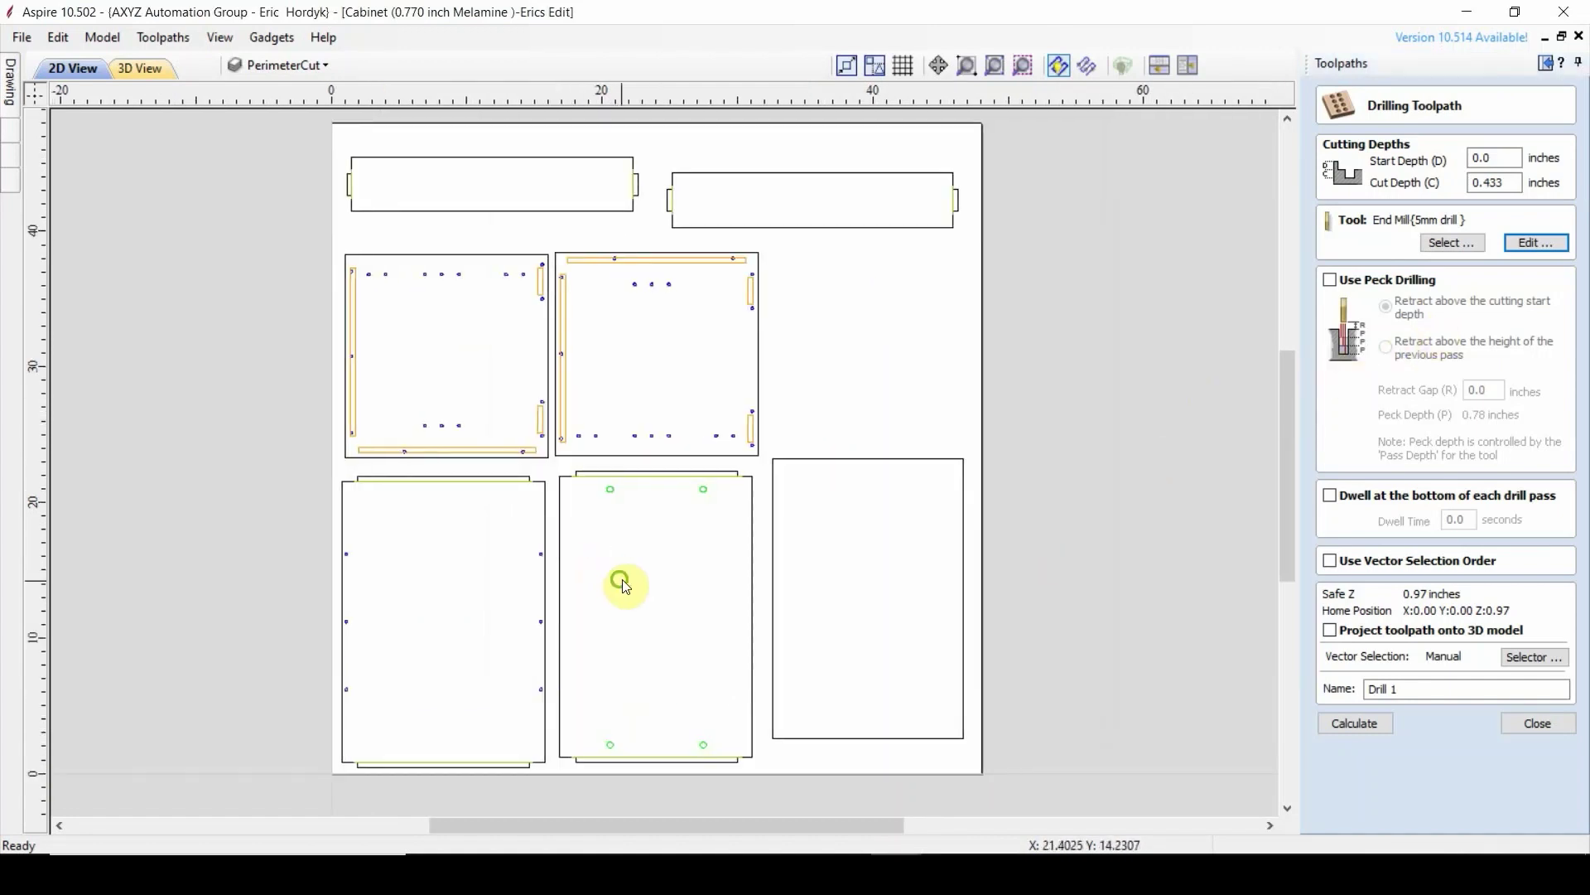
{"action": "left_click_drag", "start_coordinate": [727, 283], "coordinate": [662, 327]}
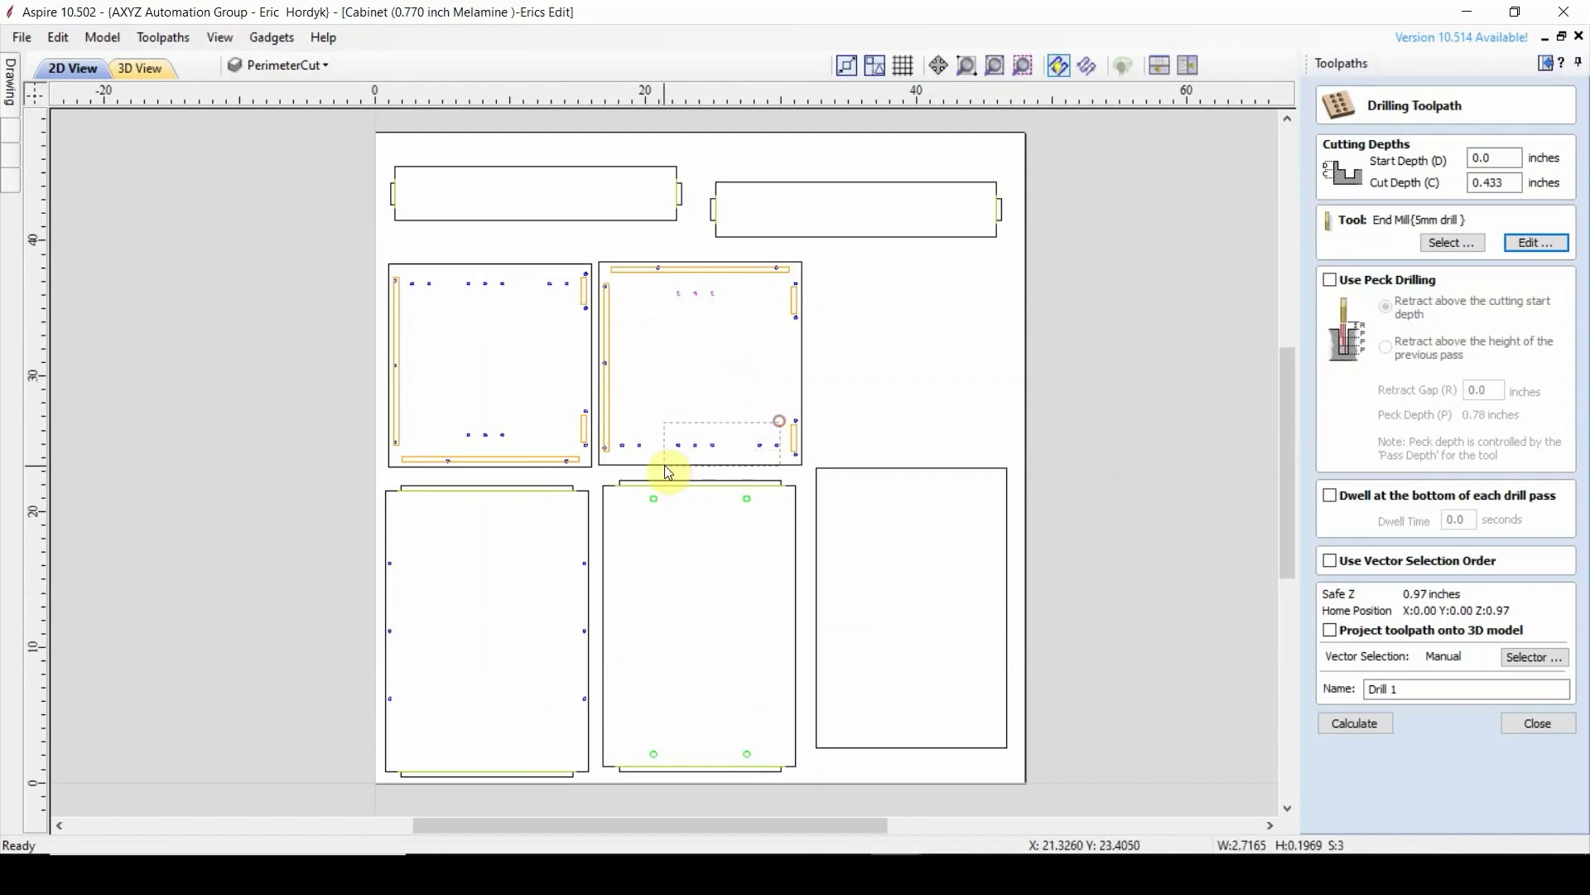
{"action": "left_click", "coordinate": [686, 387]}
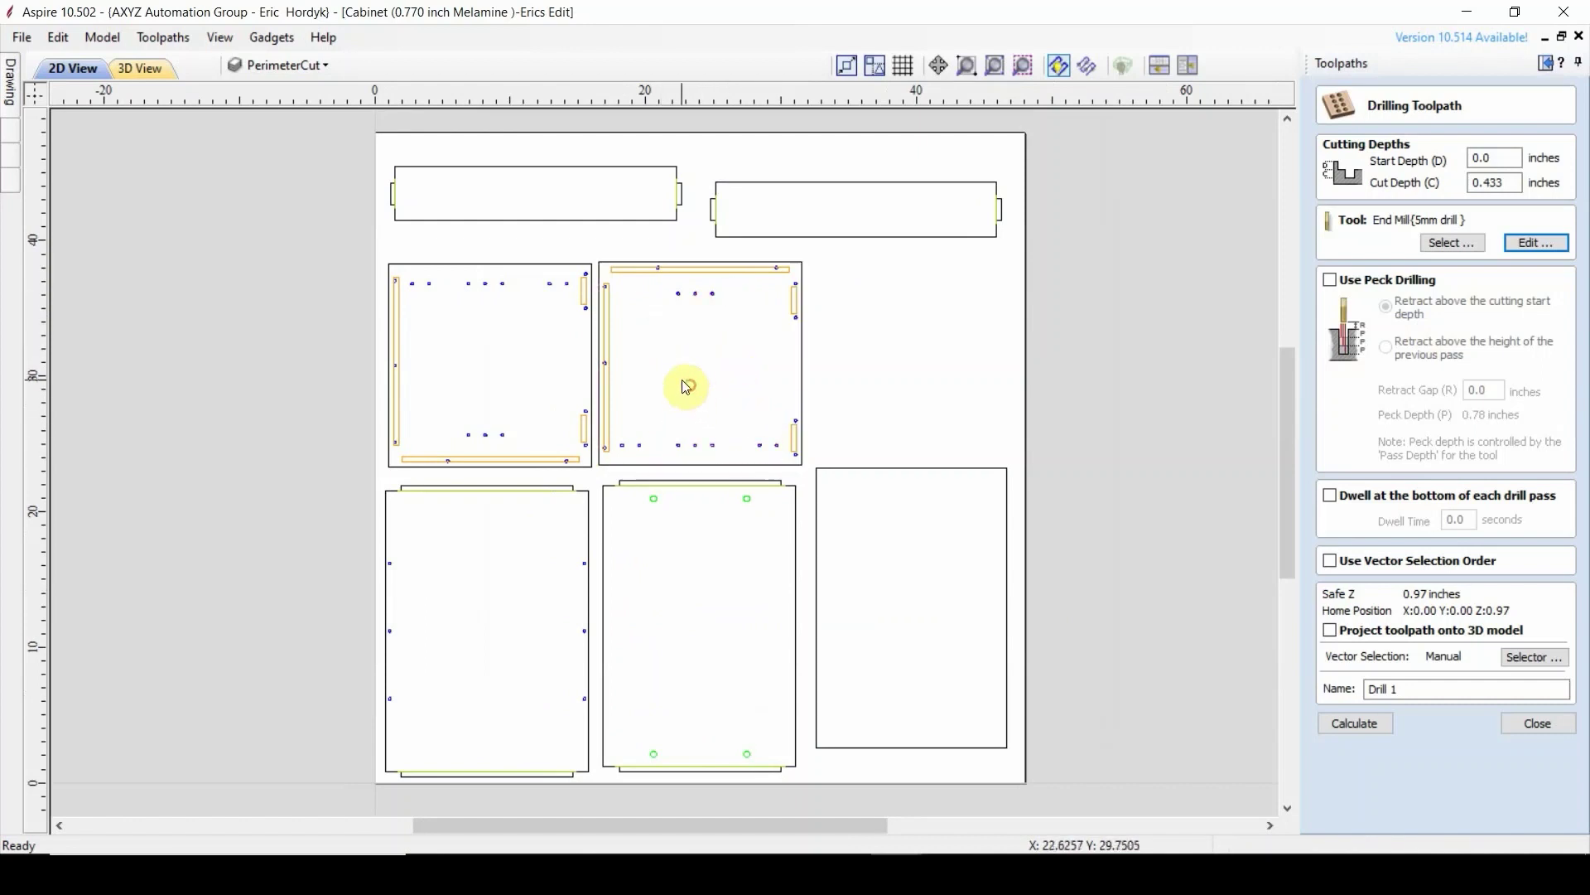
- Hide every layer except Drill5MM and window-select all the drill holes on the sheet
{"action": "left_click", "coordinate": [274, 75]}
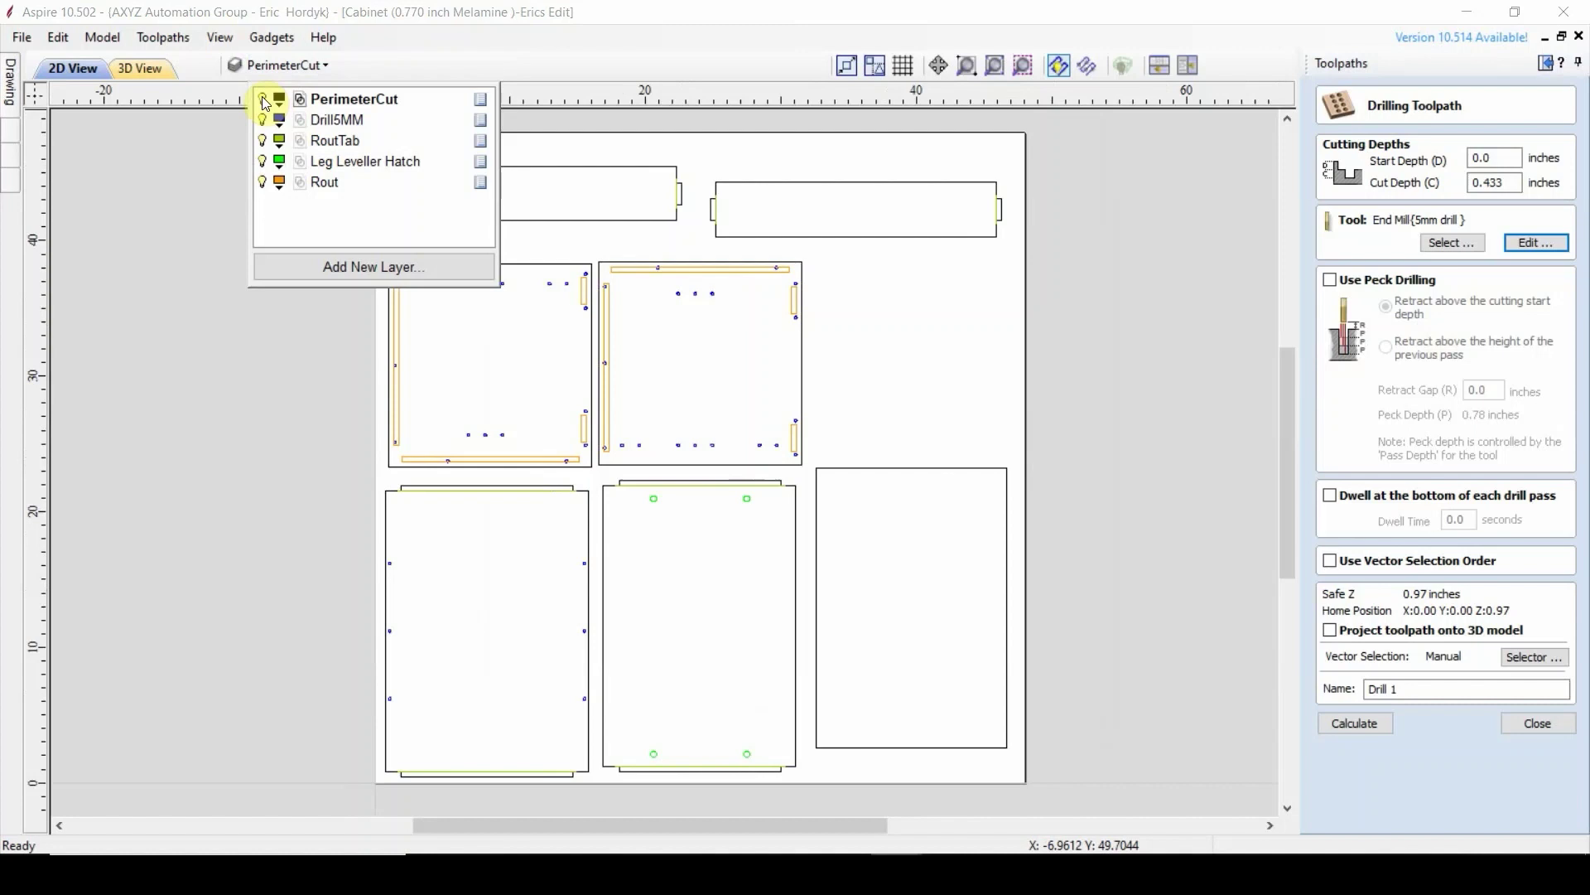
{"action": "left_click", "coordinate": [262, 100]}
{"action": "left_click", "coordinate": [263, 141]}
{"action": "left_click", "coordinate": [262, 162]}
{"action": "left_click", "coordinate": [262, 182]}
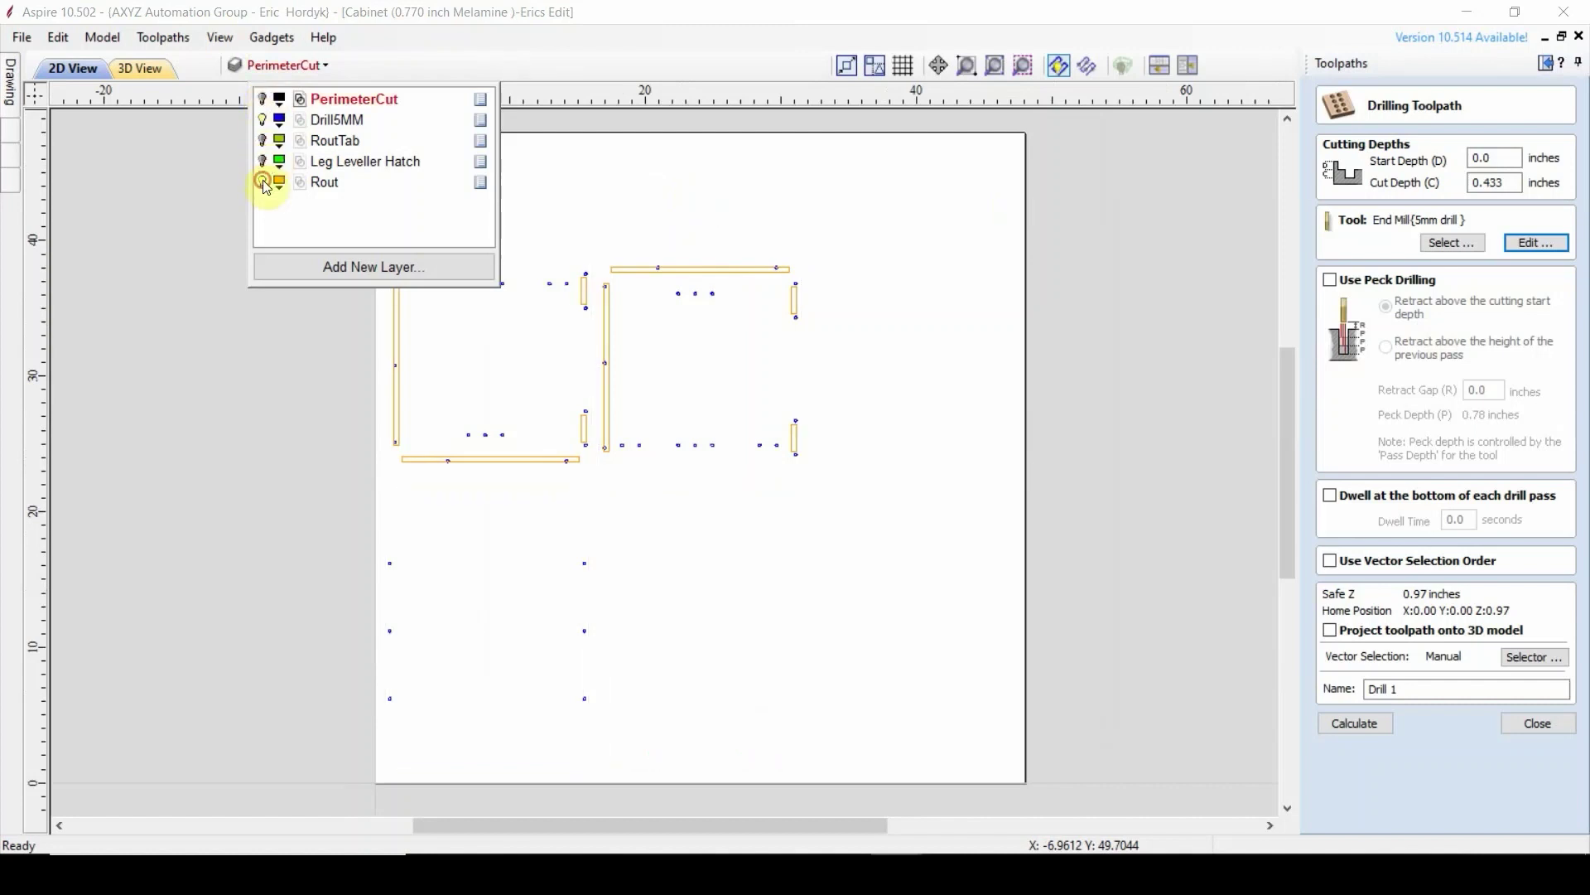
{"action": "left_click", "coordinate": [251, 411]}
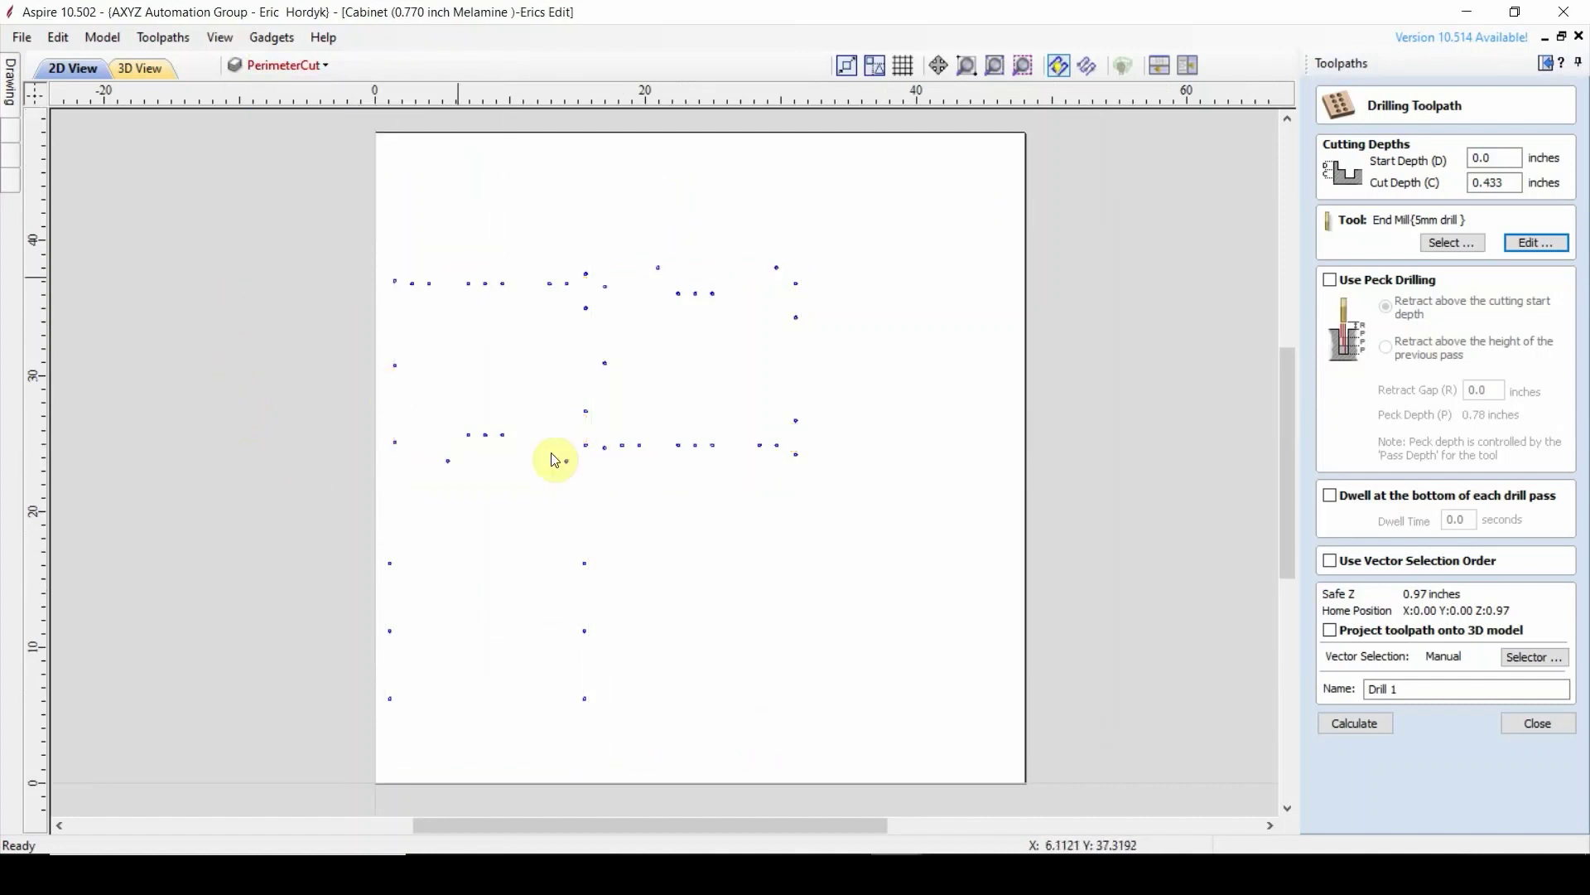
{"action": "left_click_drag", "start_coordinate": [1003, 152], "coordinate": [304, 790]}
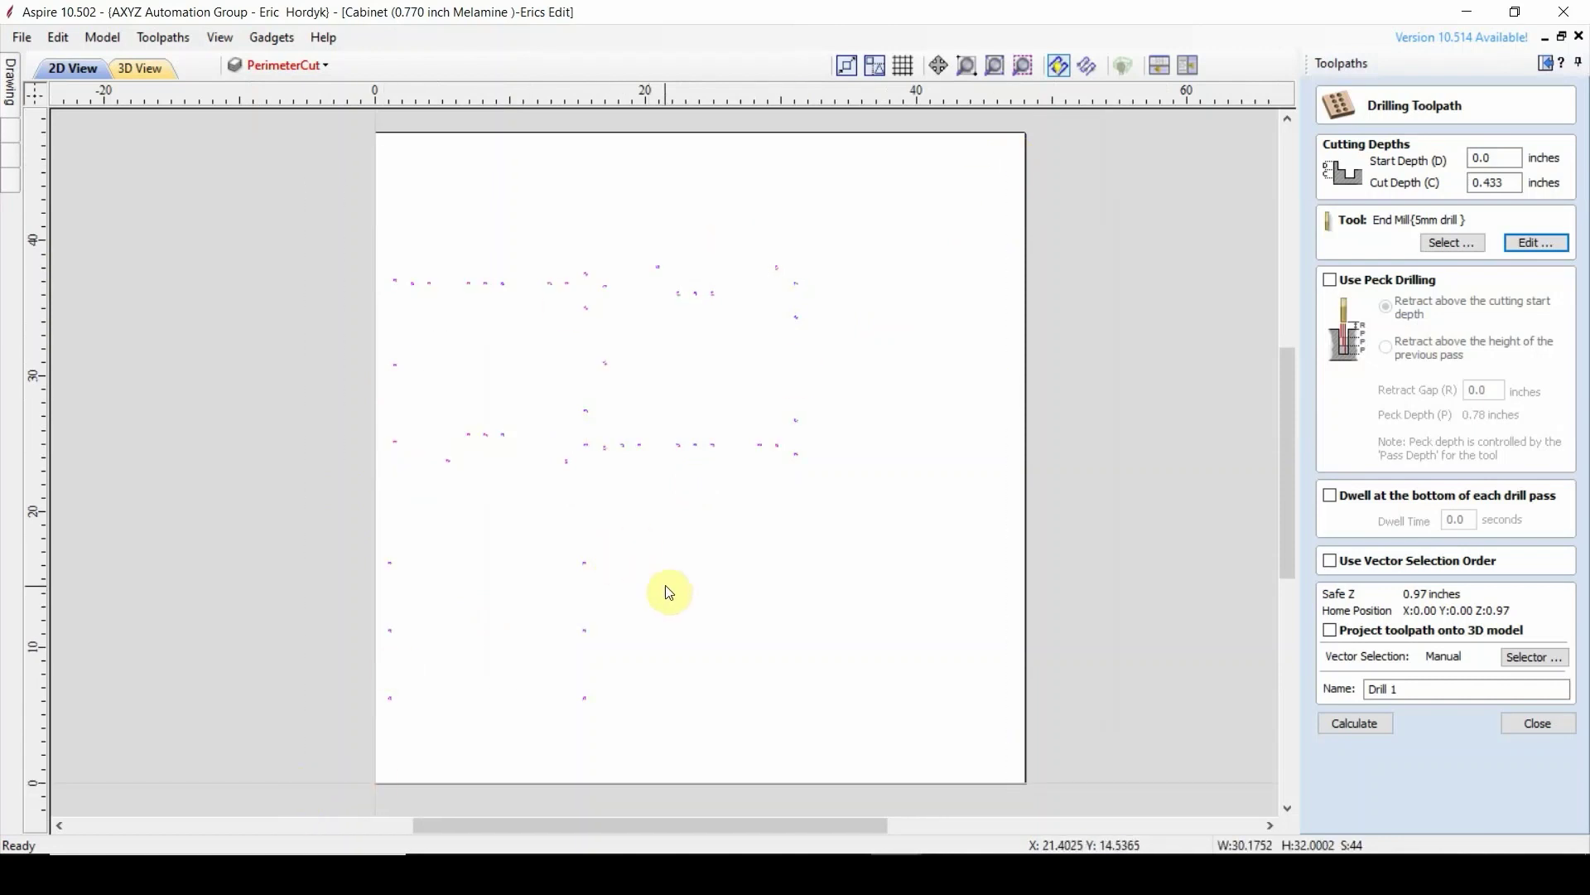
- Make the PerimeterCut, RoutTab, Leg Leveller Hatch and Rout layers visible again
{"action": "left_click", "coordinate": [281, 65]}
{"action": "left_click", "coordinate": [261, 141]}
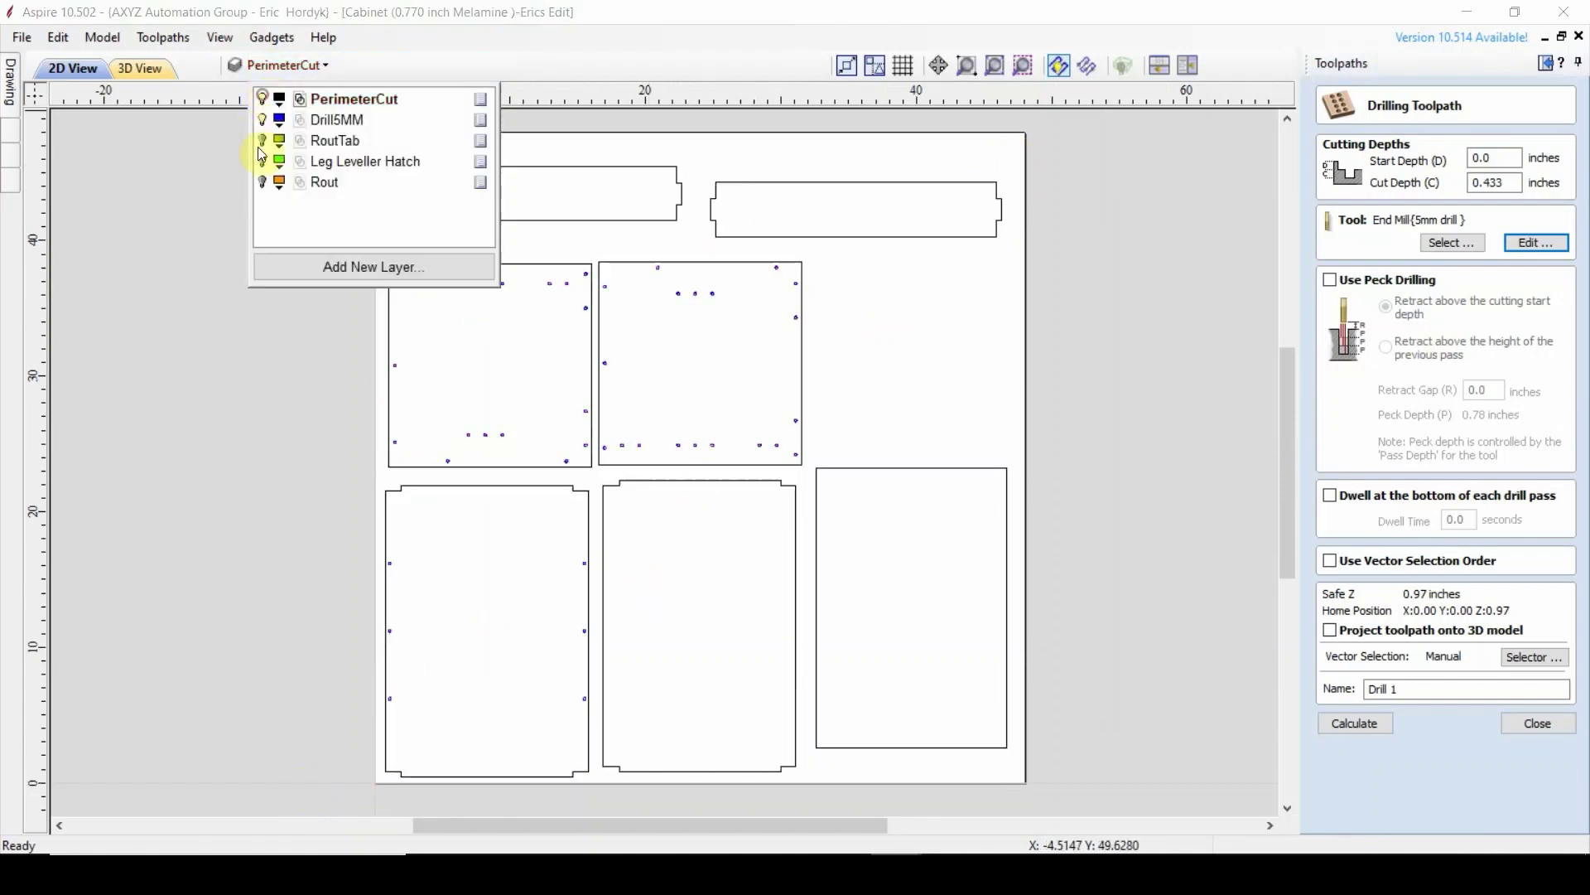
{"action": "left_click", "coordinate": [261, 161]}
{"action": "left_click", "coordinate": [262, 182]}
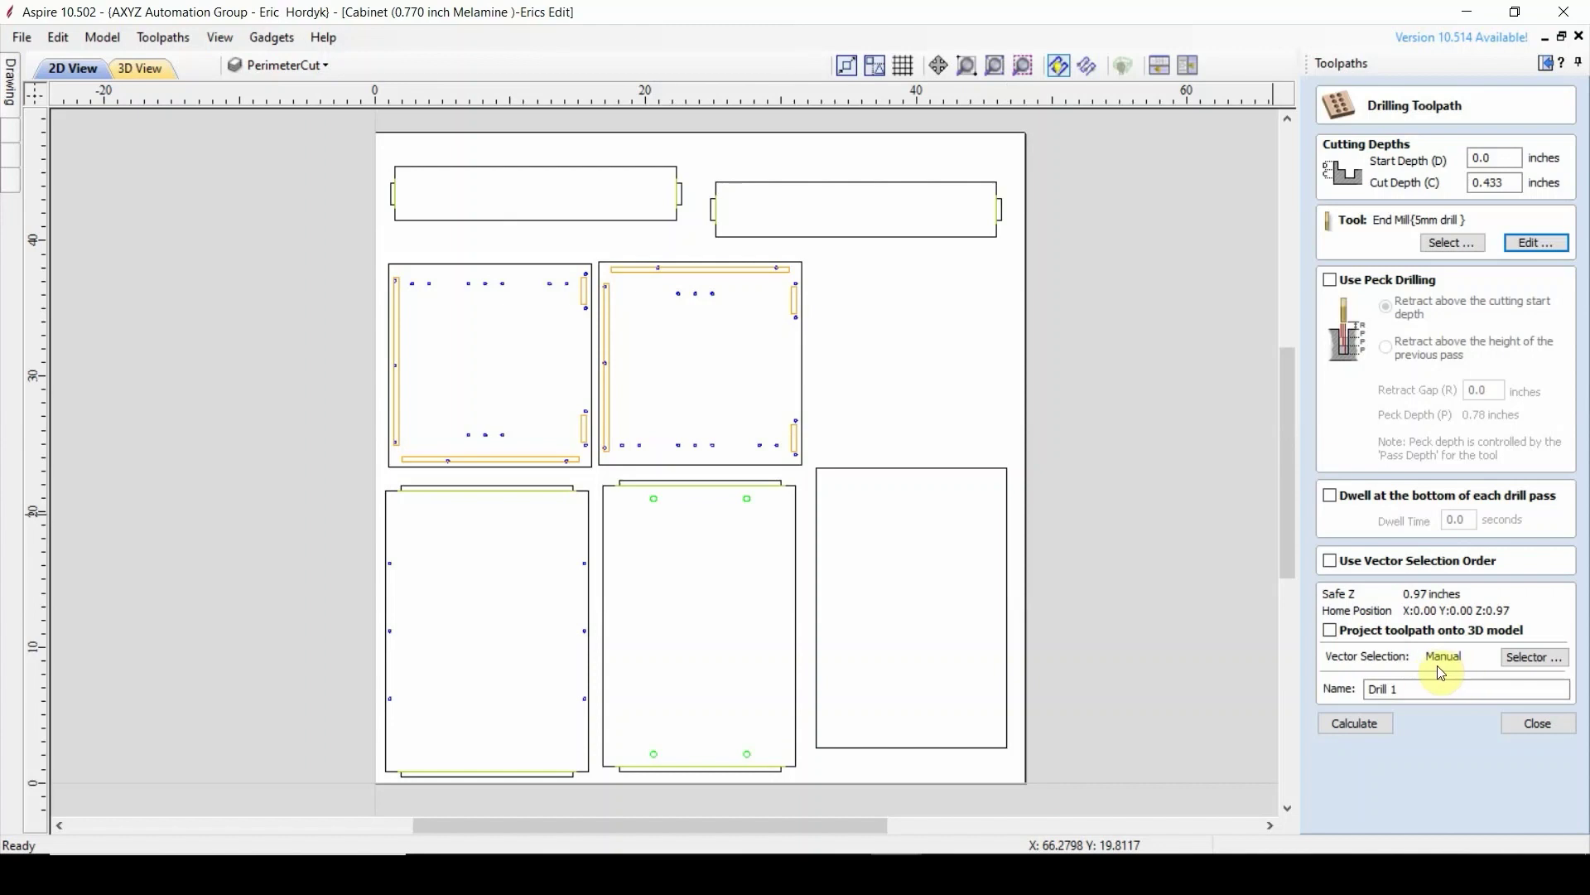
- Associate the drilling toolpath with all vectors on the Drill5MM layer through the Vector Selector and calculate Drill 1
{"action": "left_click", "coordinate": [1530, 660]}
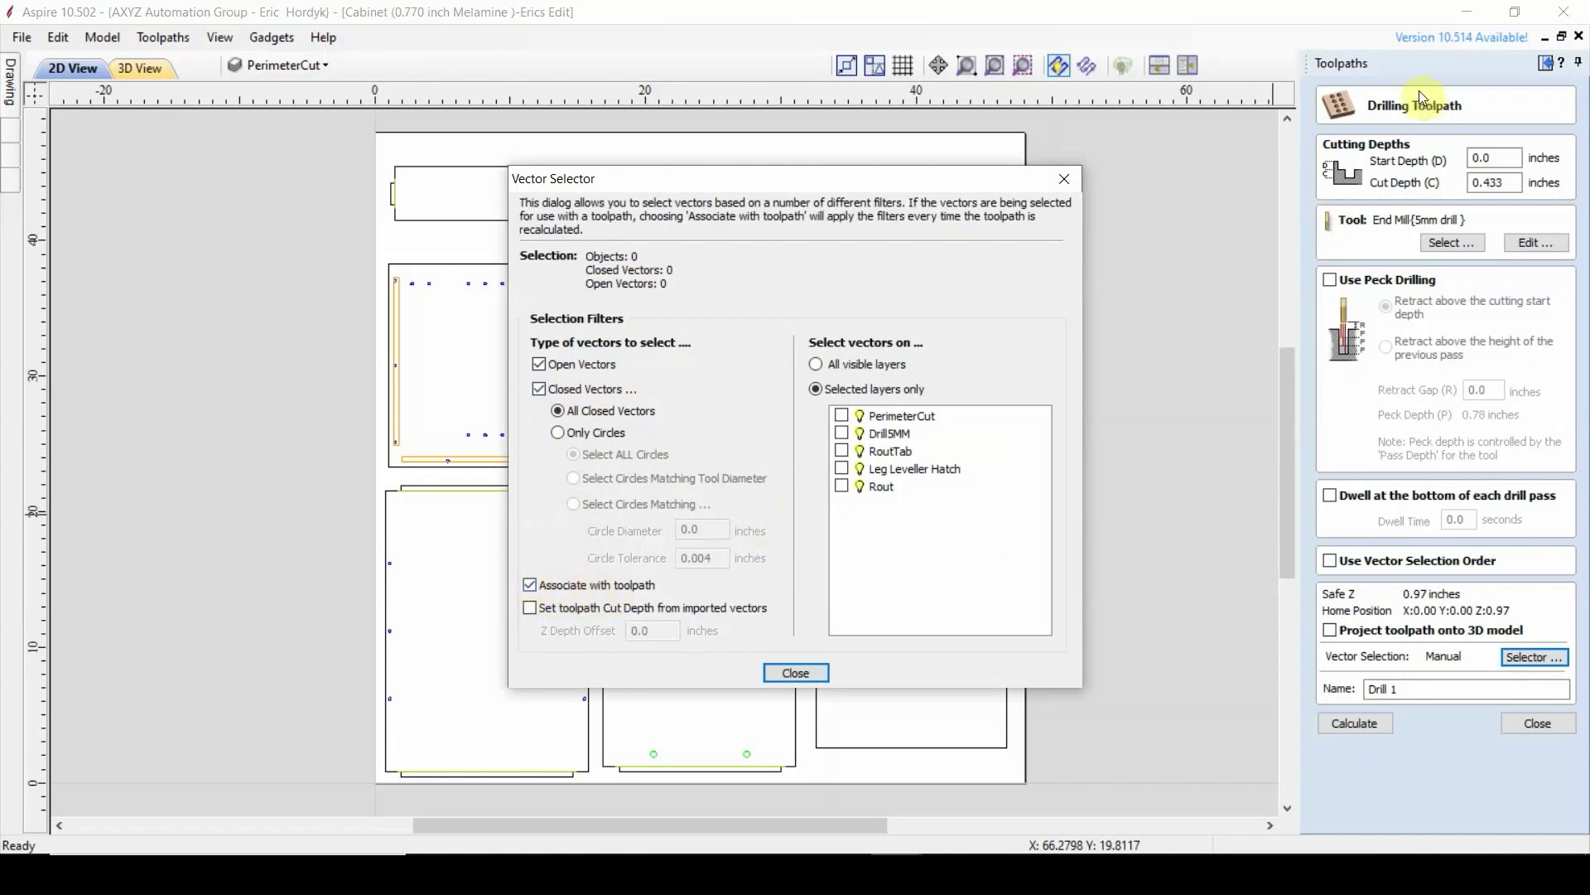
{"action": "left_click", "coordinate": [842, 432]}
{"action": "left_click", "coordinate": [779, 673]}
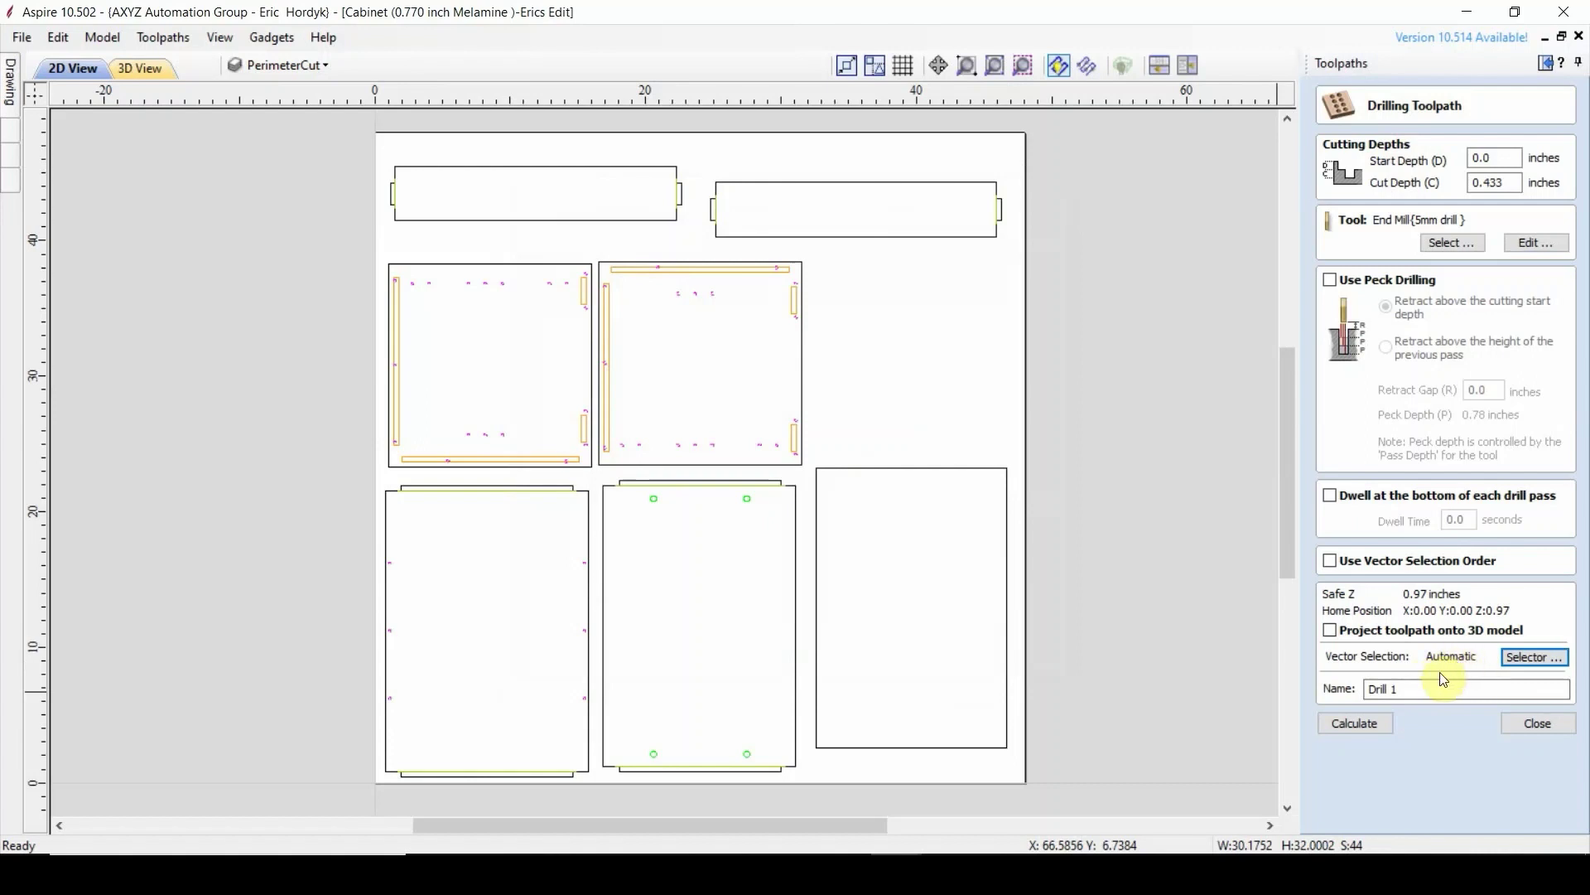
{"action": "left_click", "coordinate": [1344, 728]}
- Examine the calculated drill marks around the dado slots up close and close the drilling toolpath settings
{"action": "left_click", "coordinate": [658, 440]}
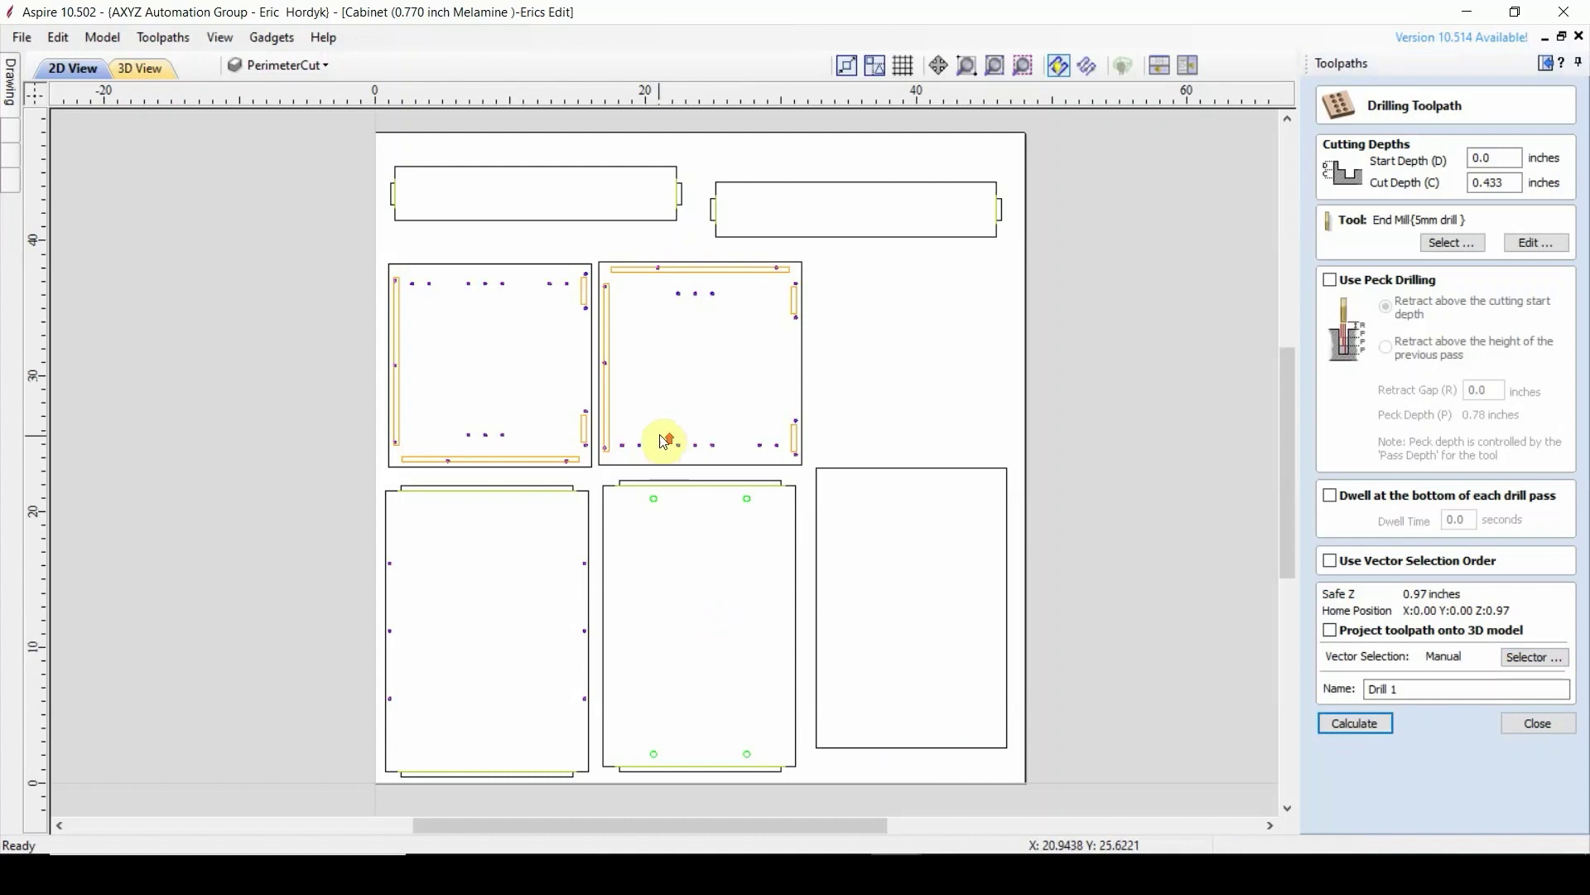
{"action": "scroll", "coordinate": [713, 500], "scroll_direction": "up", "scroll_amount": 3}
{"action": "scroll", "coordinate": [924, 422], "scroll_direction": "down", "scroll_amount": 2}
{"action": "scroll", "coordinate": [924, 422], "scroll_direction": "up", "scroll_amount": 4}
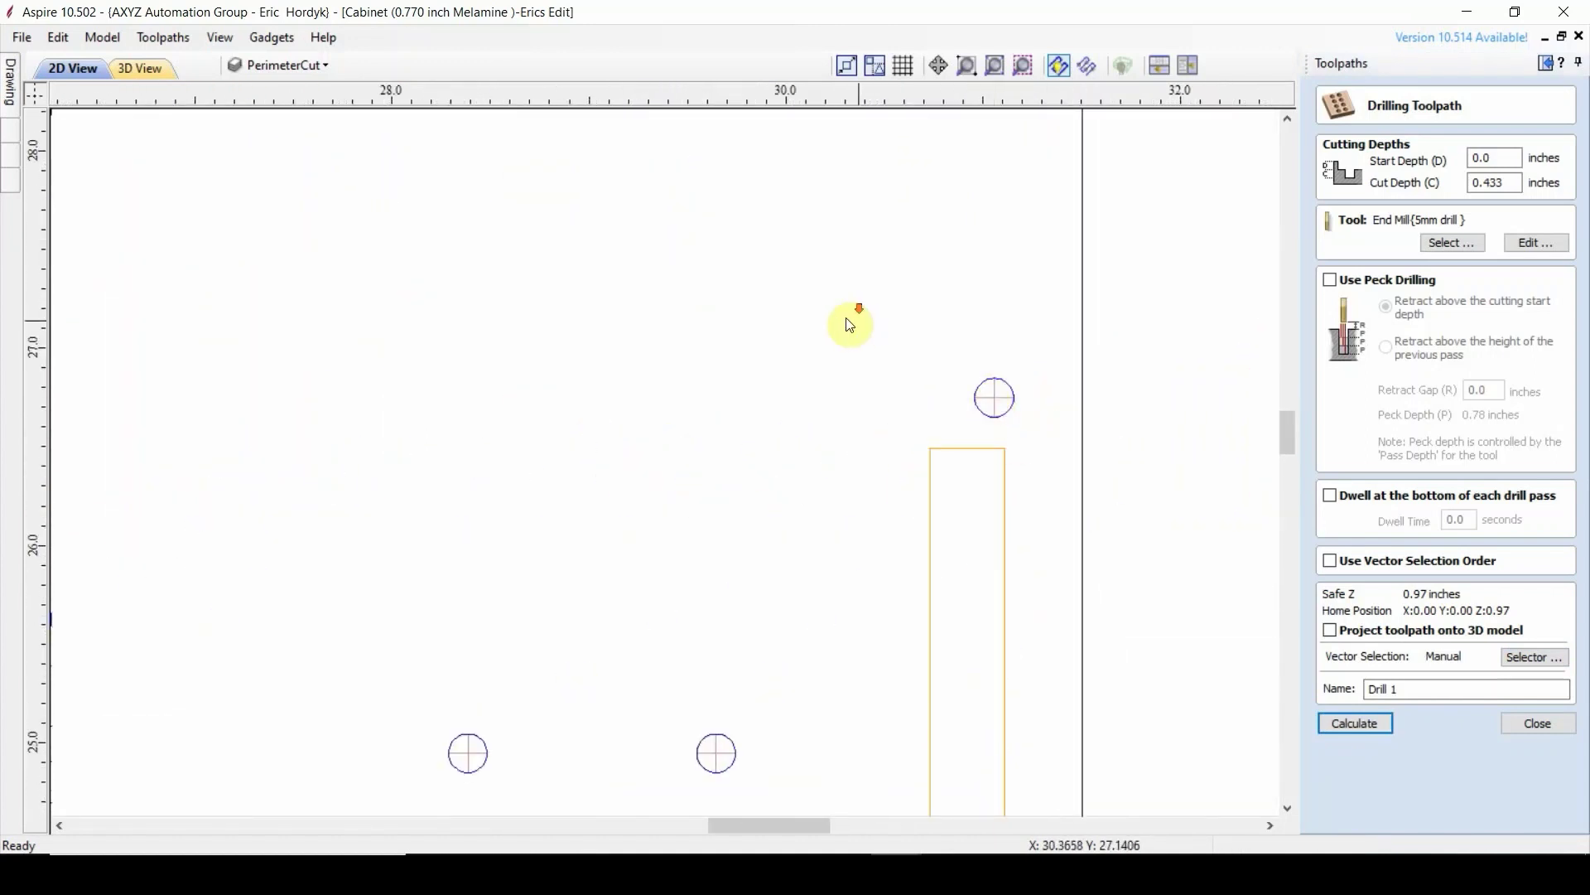
{"action": "scroll", "coordinate": [770, 412], "scroll_direction": "down", "scroll_amount": 3}
{"action": "scroll", "coordinate": [827, 398], "scroll_direction": "up", "scroll_amount": 2}
{"action": "scroll", "coordinate": [959, 355], "scroll_direction": "down", "scroll_amount": 2}
{"action": "scroll", "coordinate": [909, 213], "scroll_direction": "up", "scroll_amount": 3}
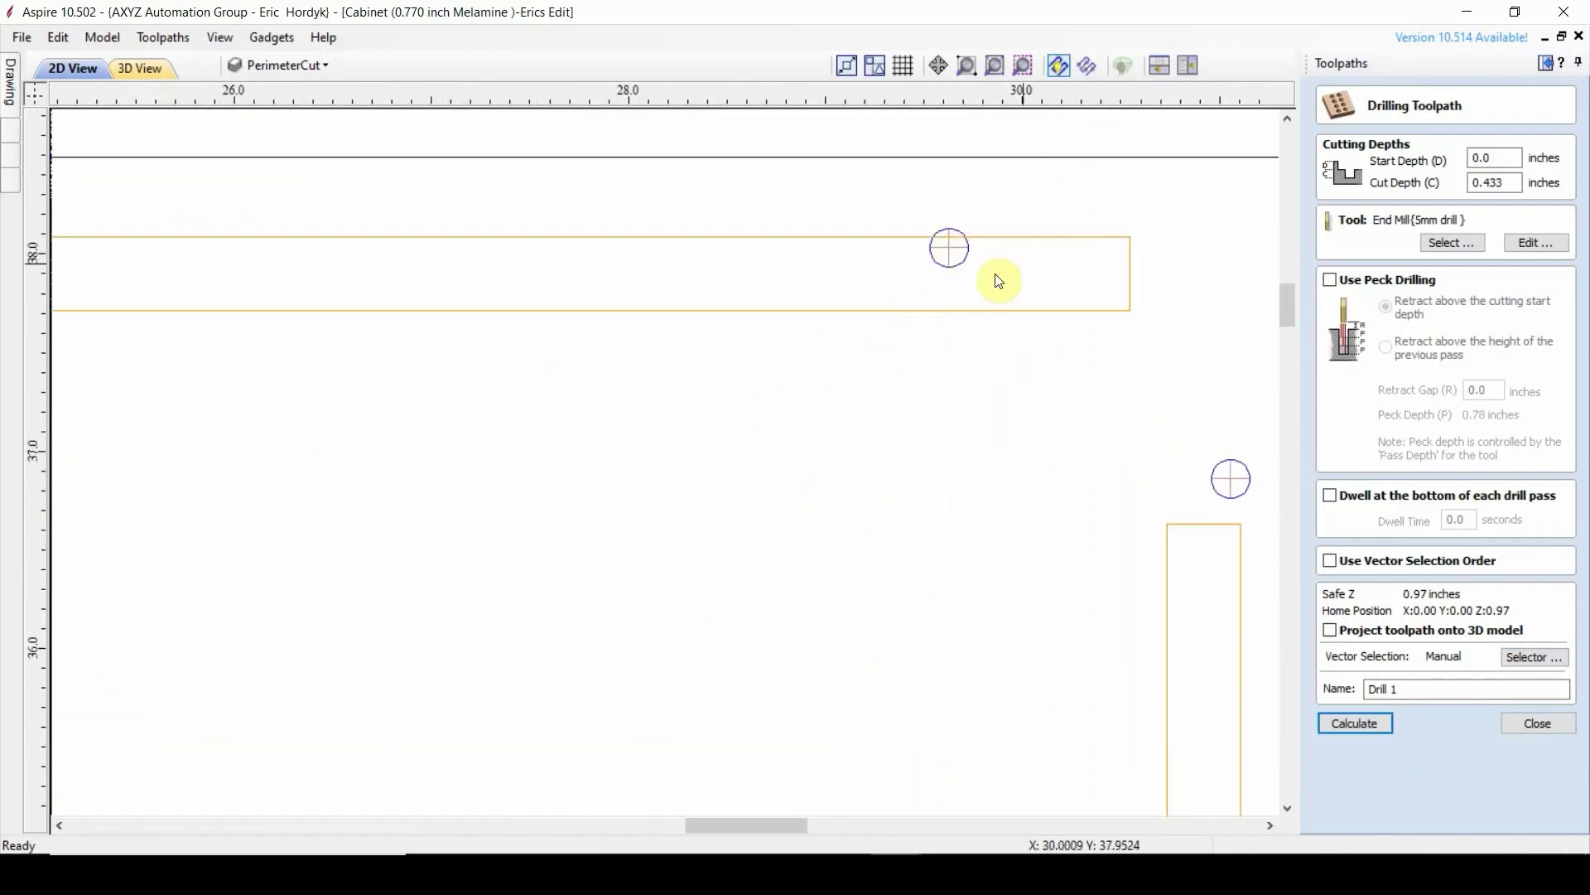
{"action": "scroll", "coordinate": [905, 291], "scroll_direction": "down", "scroll_amount": 6}
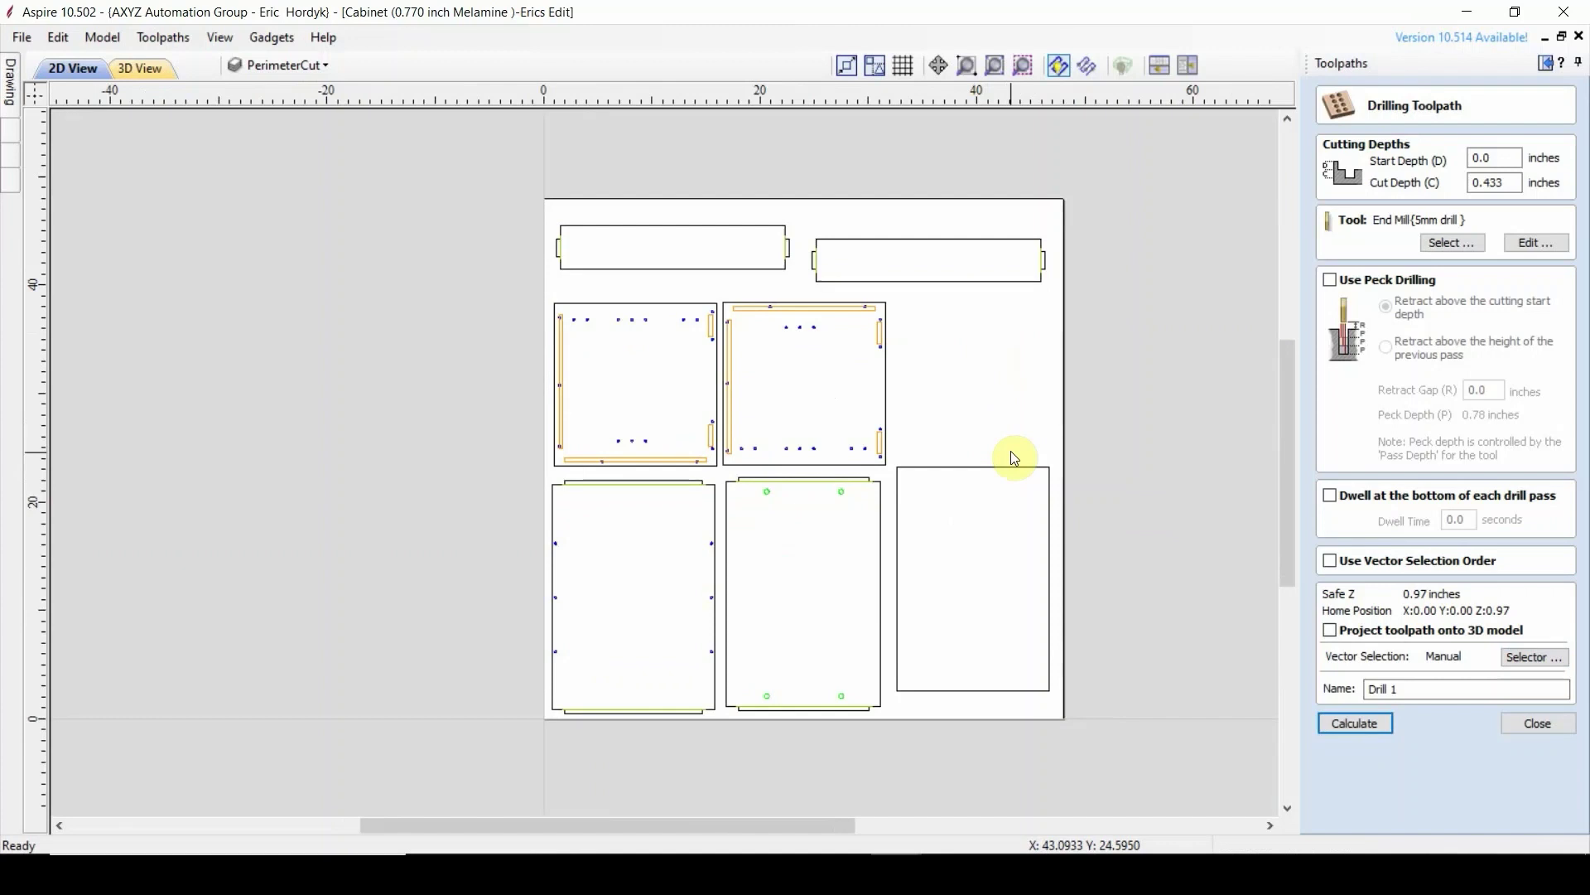
{"action": "left_click", "coordinate": [1539, 724]}
- Examine the ROUT DADO profile toolpath's cut depth, tool, allowance offset and ramp settings, and close them
{"action": "left_click", "coordinate": [1400, 522]}
{"action": "scroll", "coordinate": [1217, 544], "scroll_direction": "up", "scroll_amount": 2}
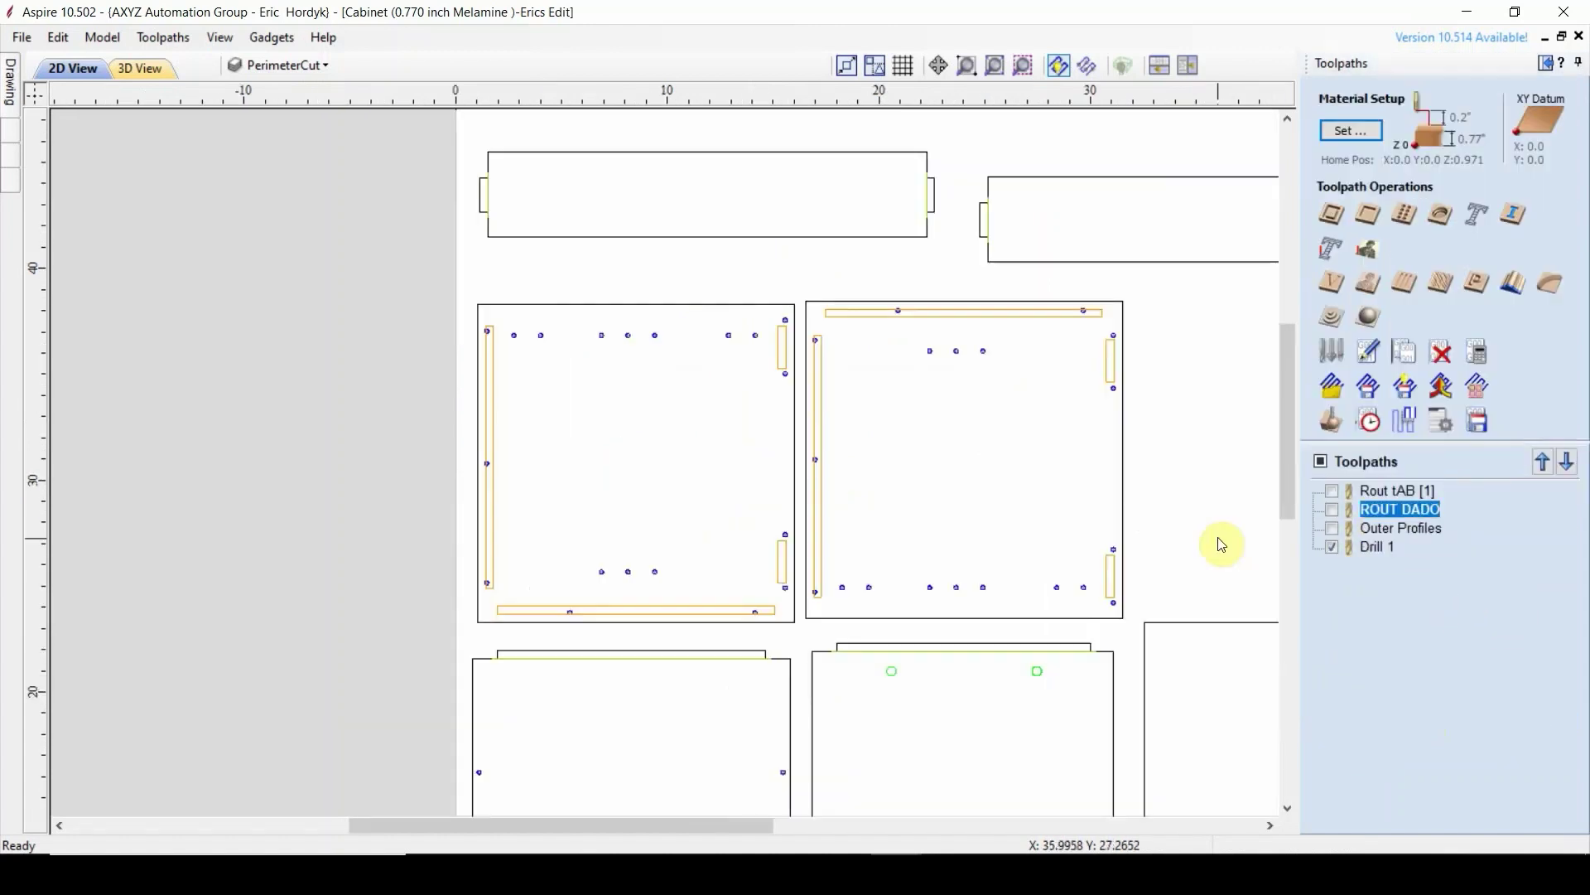
{"action": "mouse_move", "coordinate": [1385, 516]}
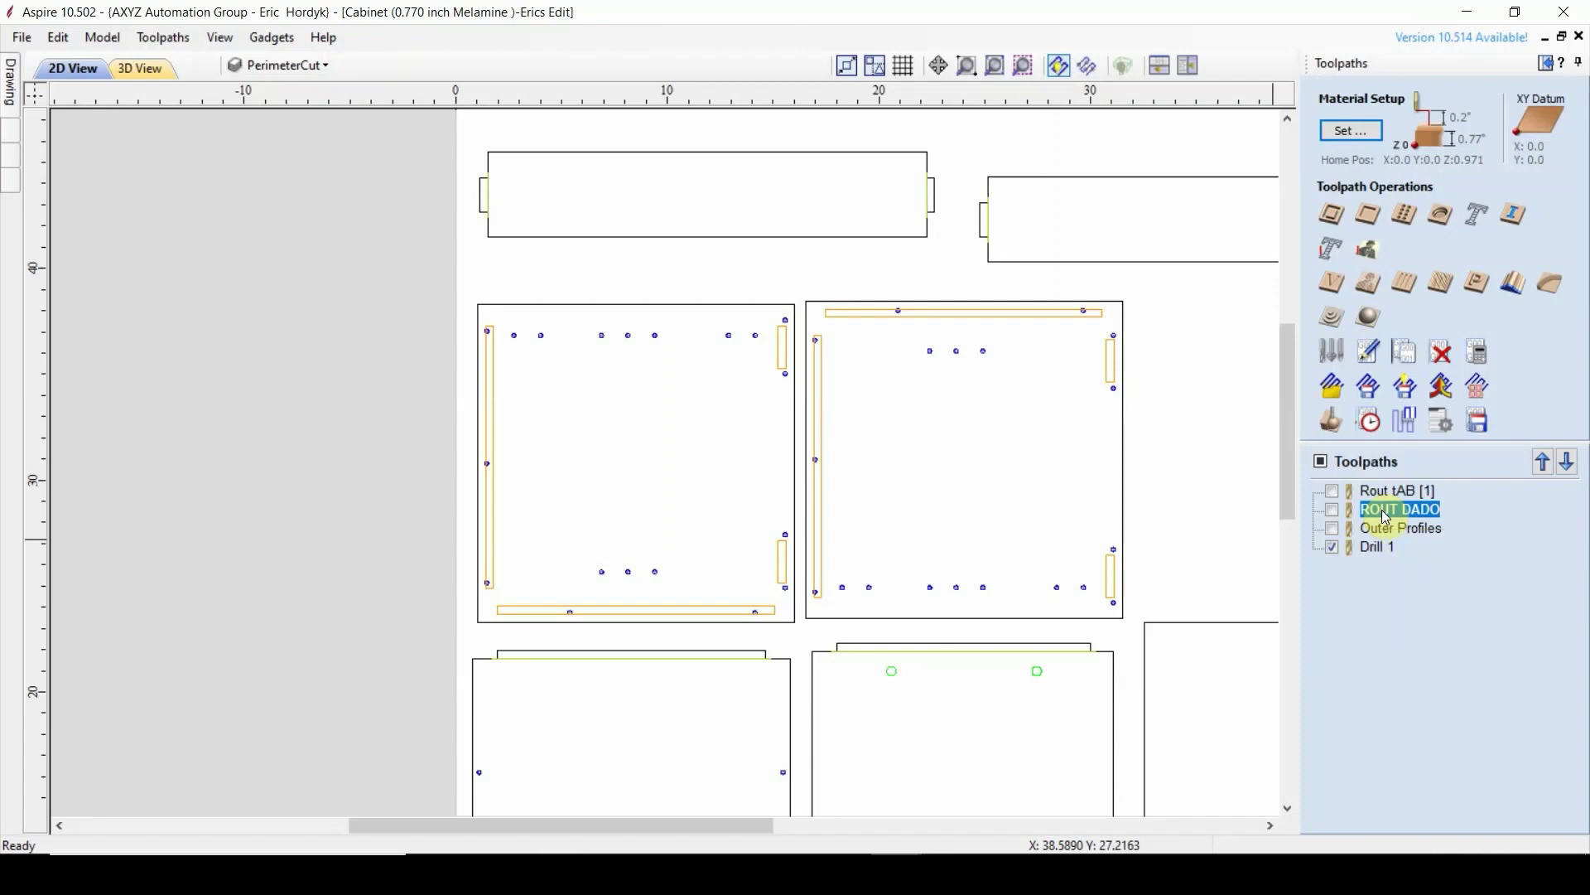
{"action": "double_click", "coordinate": [1383, 512]}
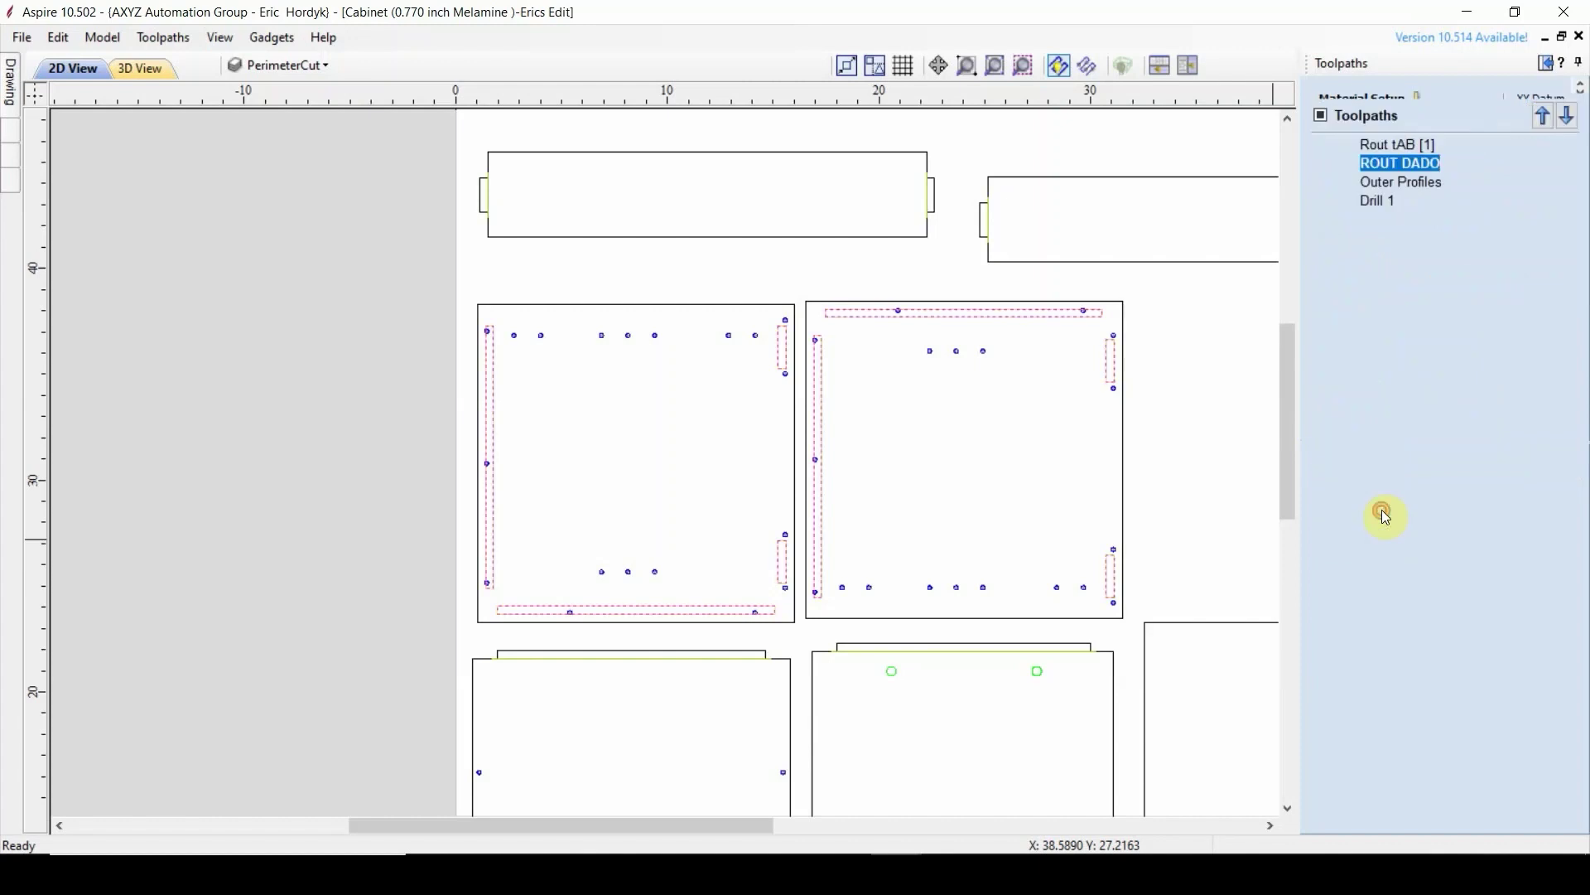
{"action": "scroll", "coordinate": [1007, 436], "scroll_direction": "up", "scroll_amount": 1}
{"action": "scroll", "coordinate": [845, 455], "scroll_direction": "up", "scroll_amount": 1}
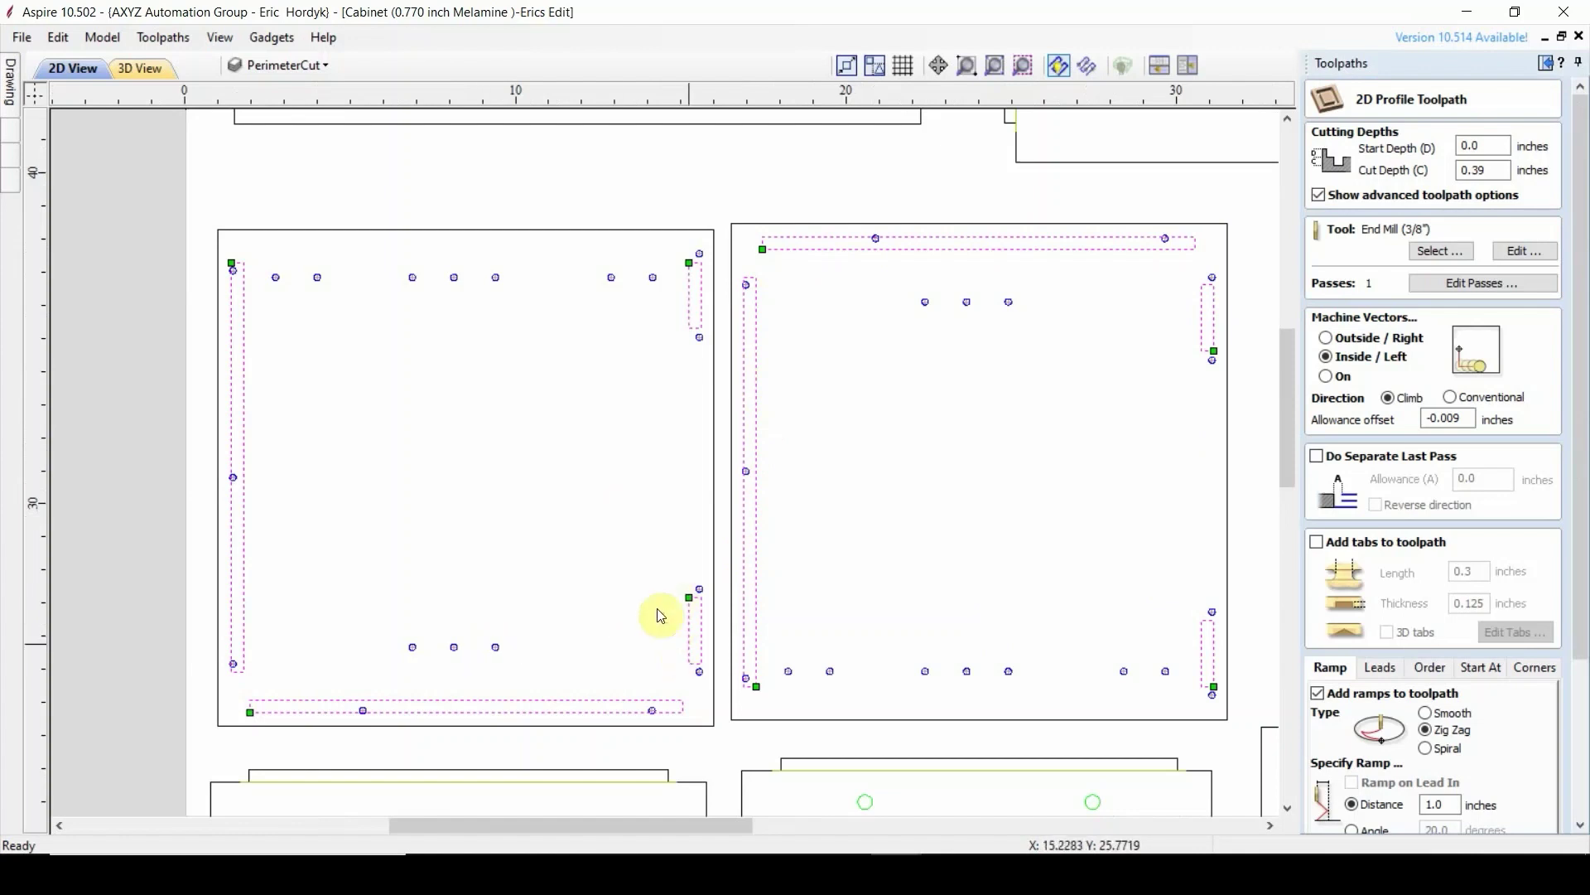
{"action": "left_click", "coordinate": [1501, 173]}
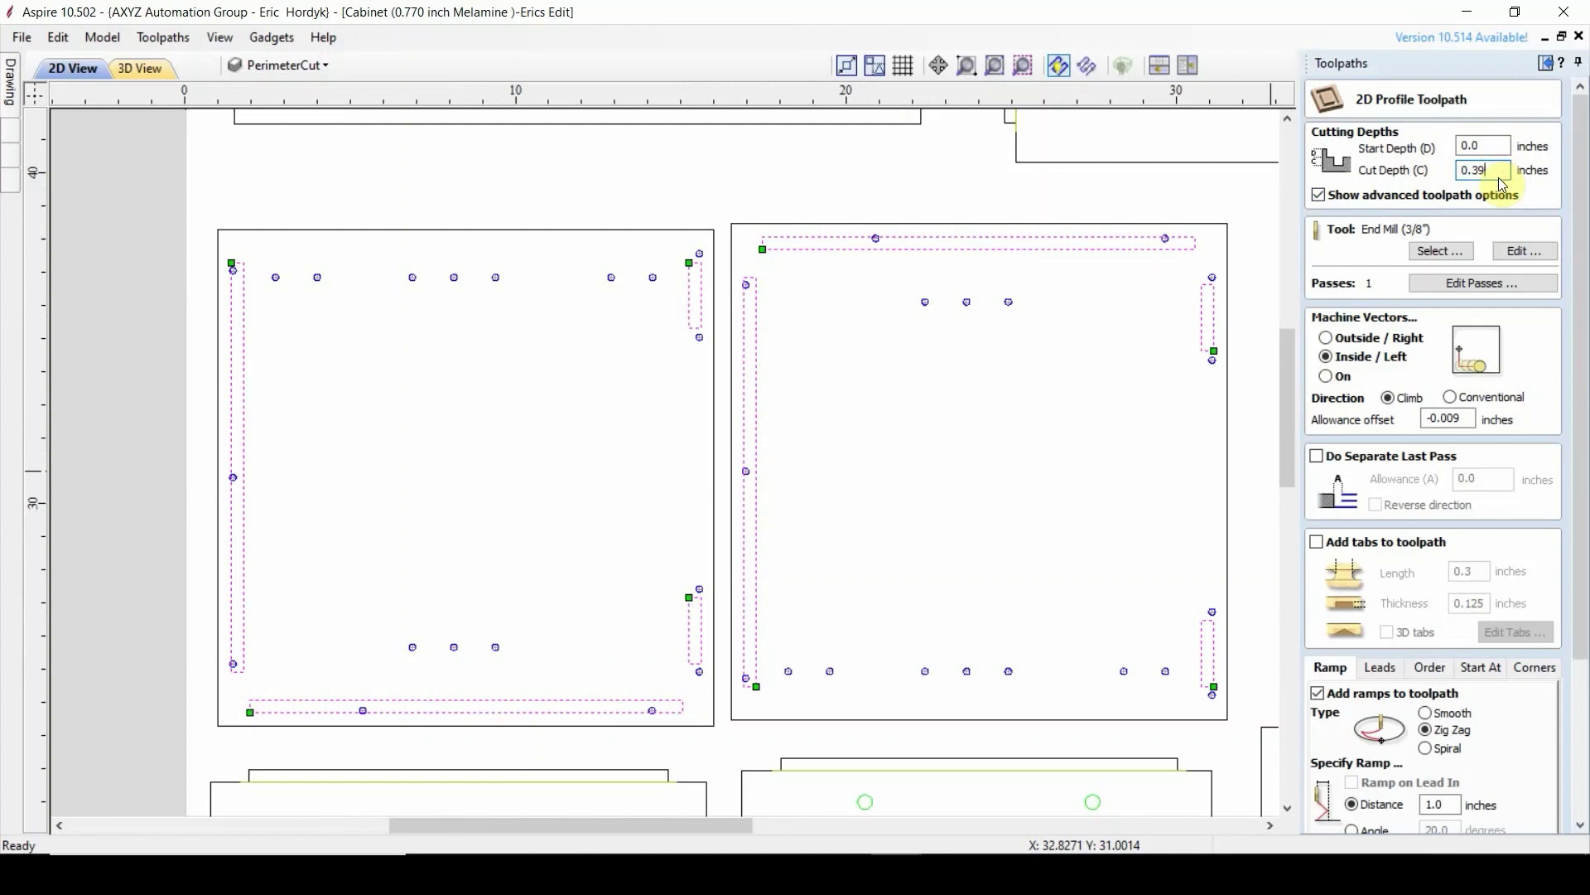
{"action": "scroll", "coordinate": [1557, 654], "scroll_direction": "down", "scroll_amount": 5}
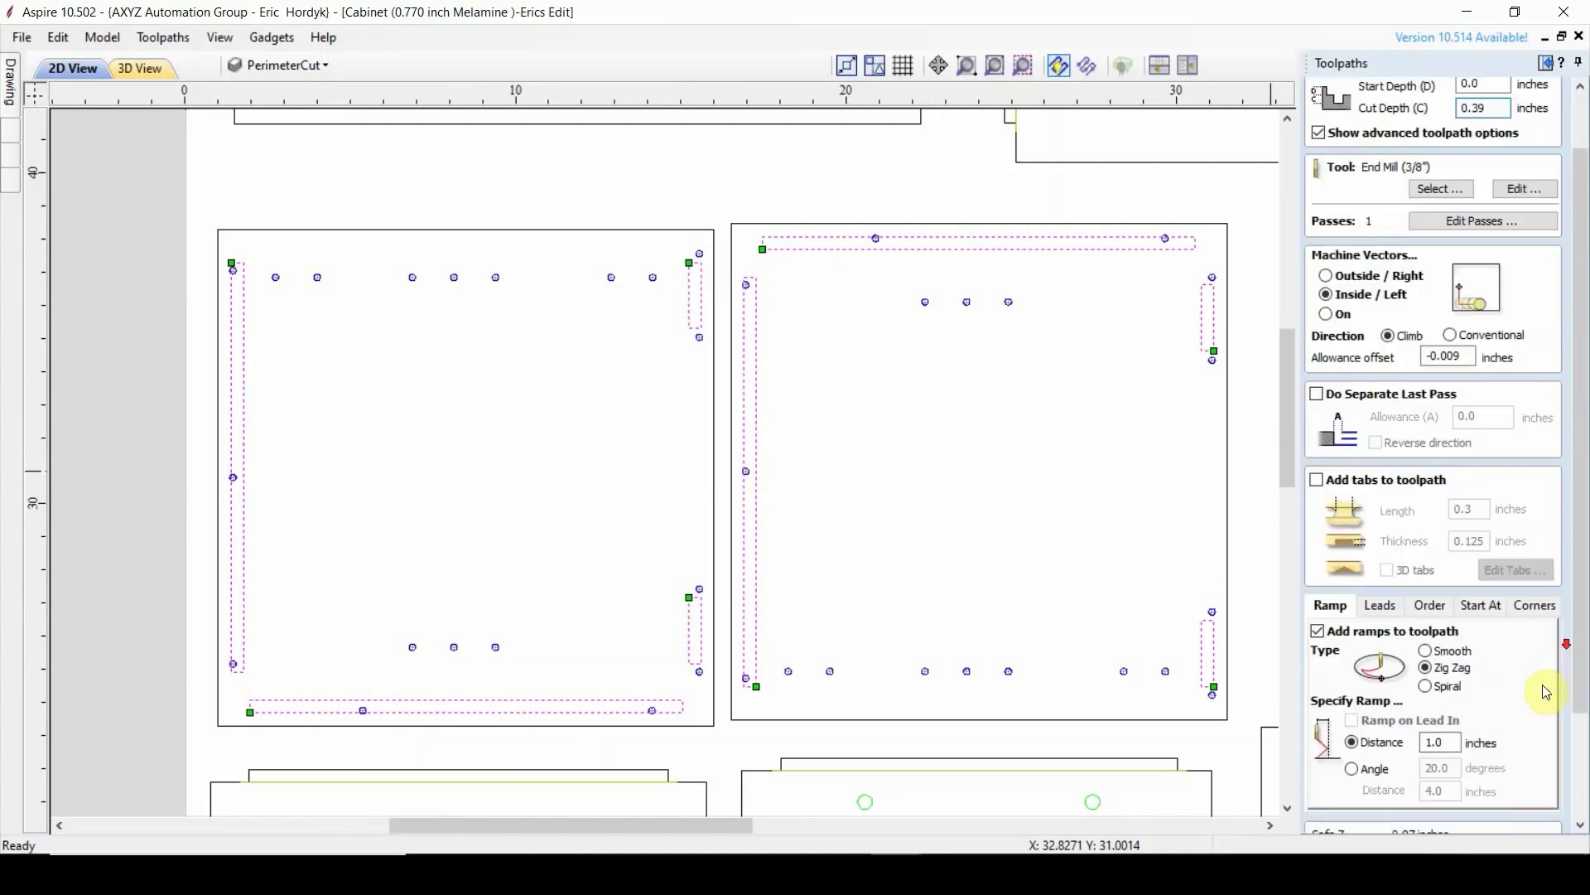
{"action": "left_click", "coordinate": [1525, 822]}
- Preview all toolpaths in 3D with every toolpath visible and remove the waste material around the cabinet parts
{"action": "left_click", "coordinate": [1332, 424]}
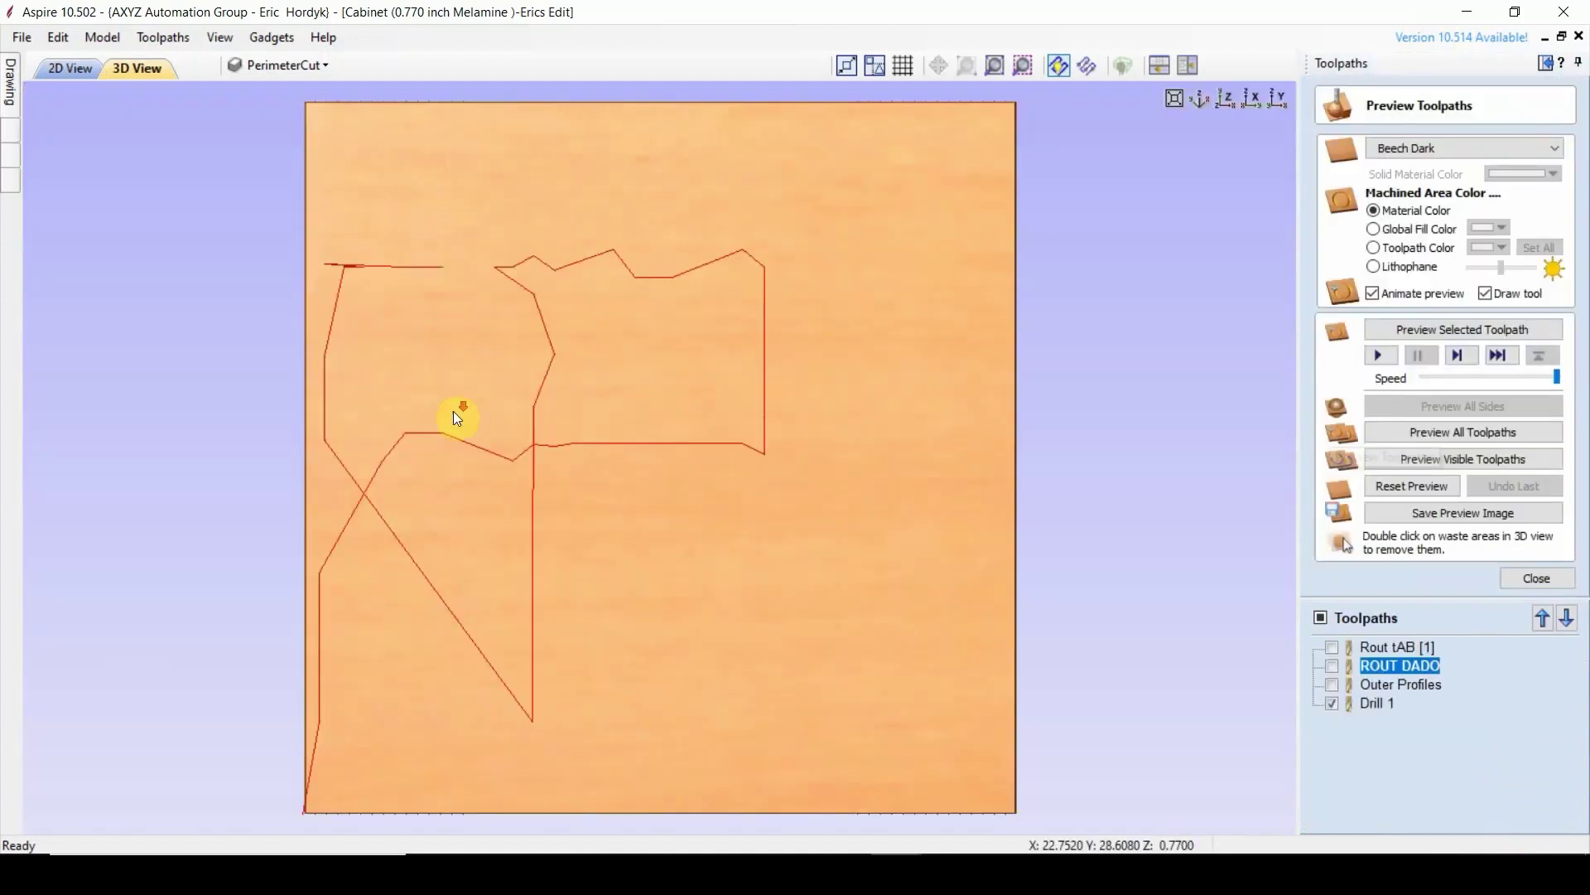
{"action": "left_click", "coordinate": [1321, 619]}
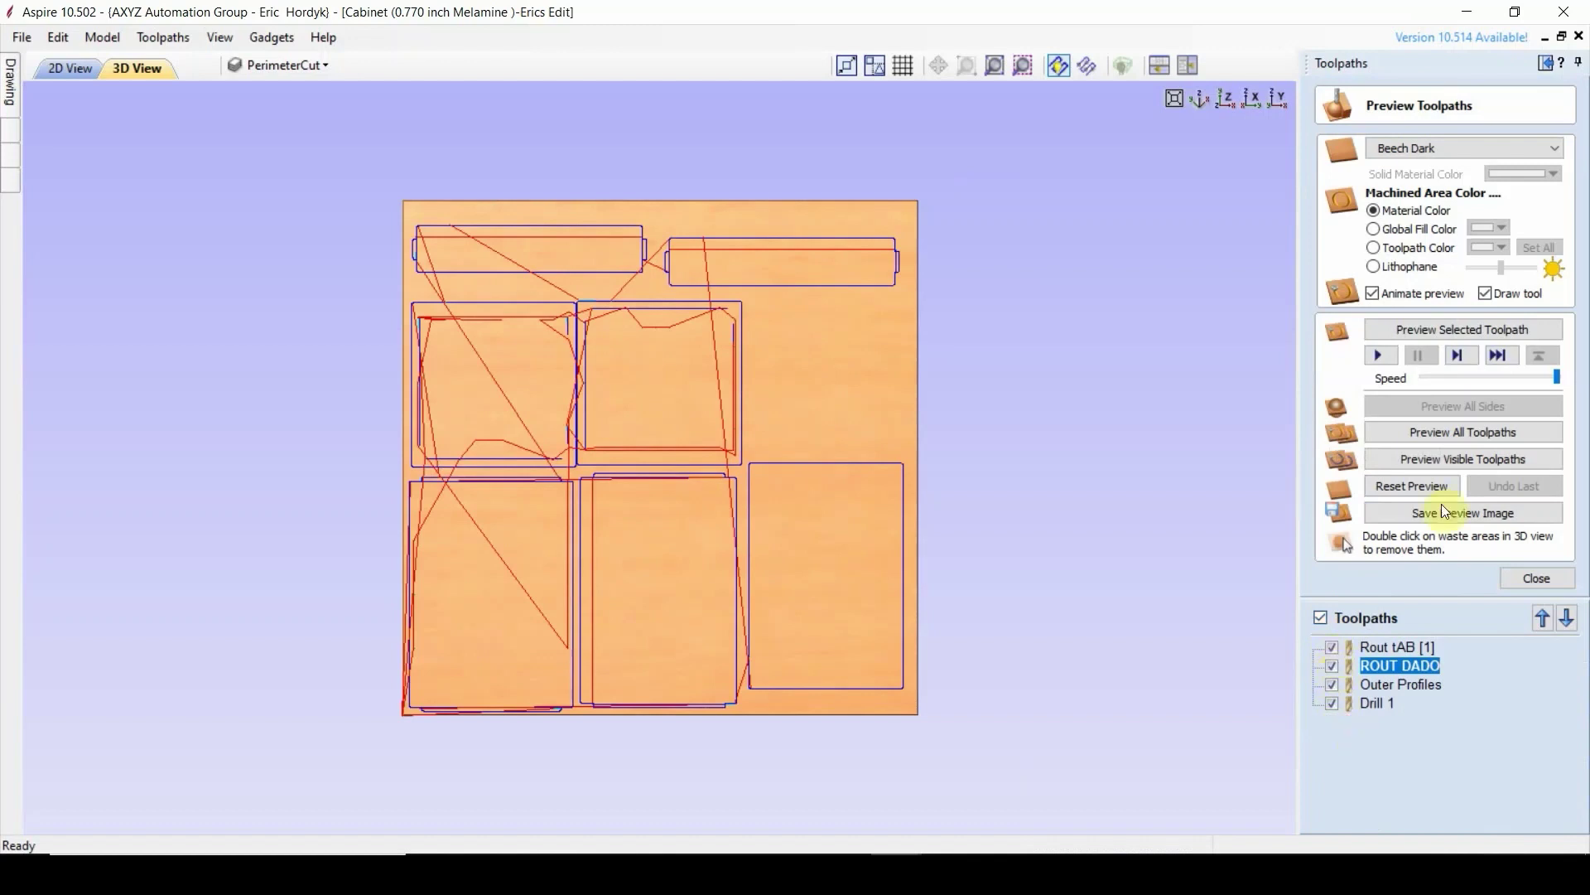
{"action": "left_click", "coordinate": [1450, 437]}
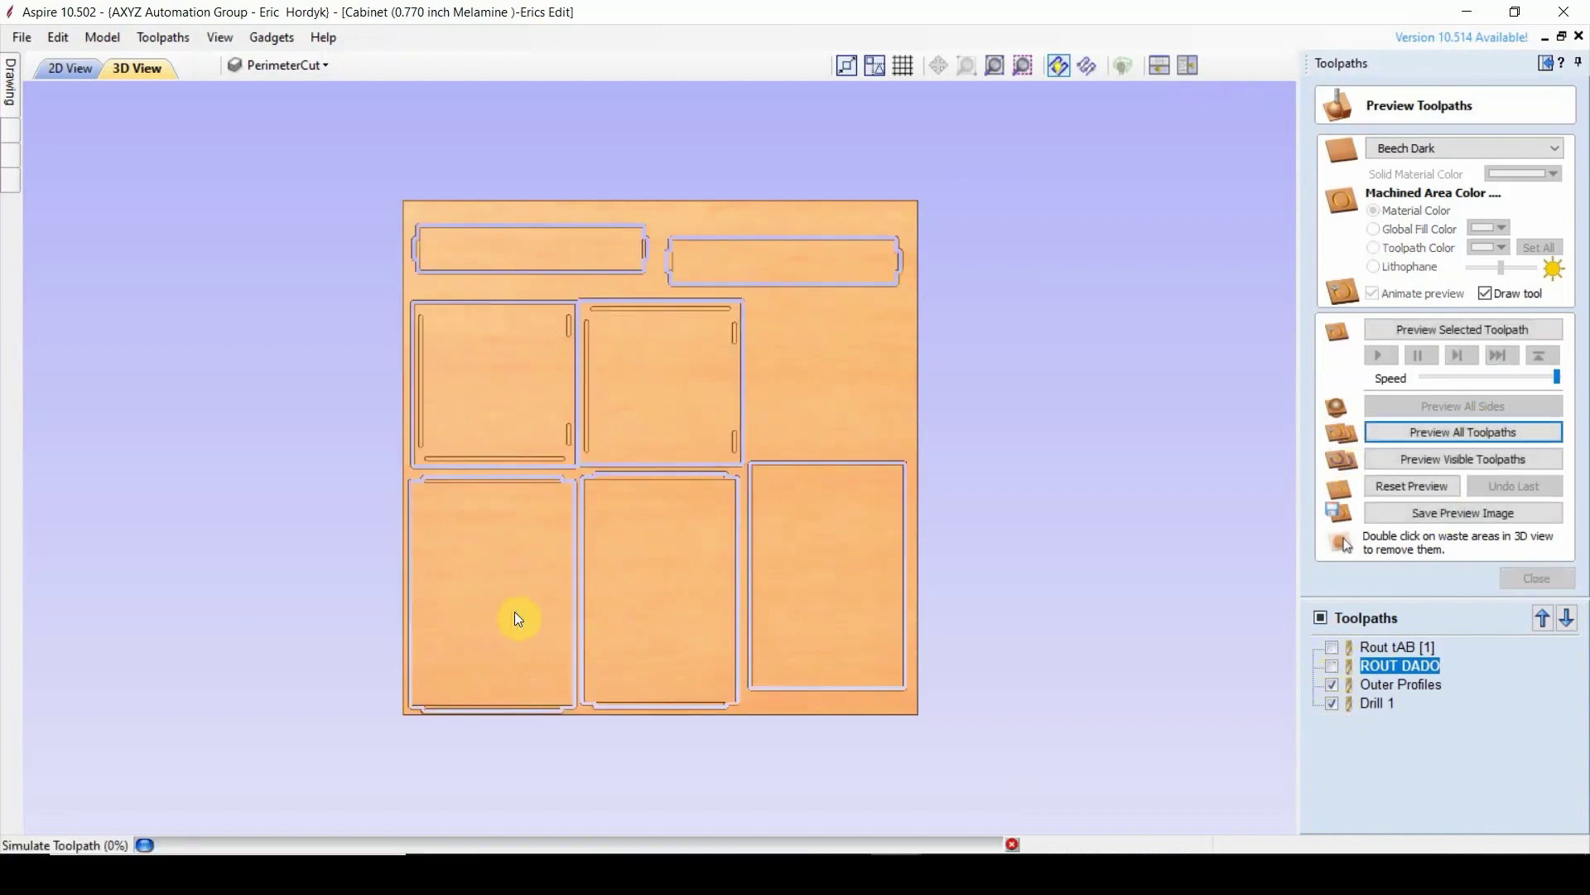
{"action": "double_click", "coordinate": [830, 400]}
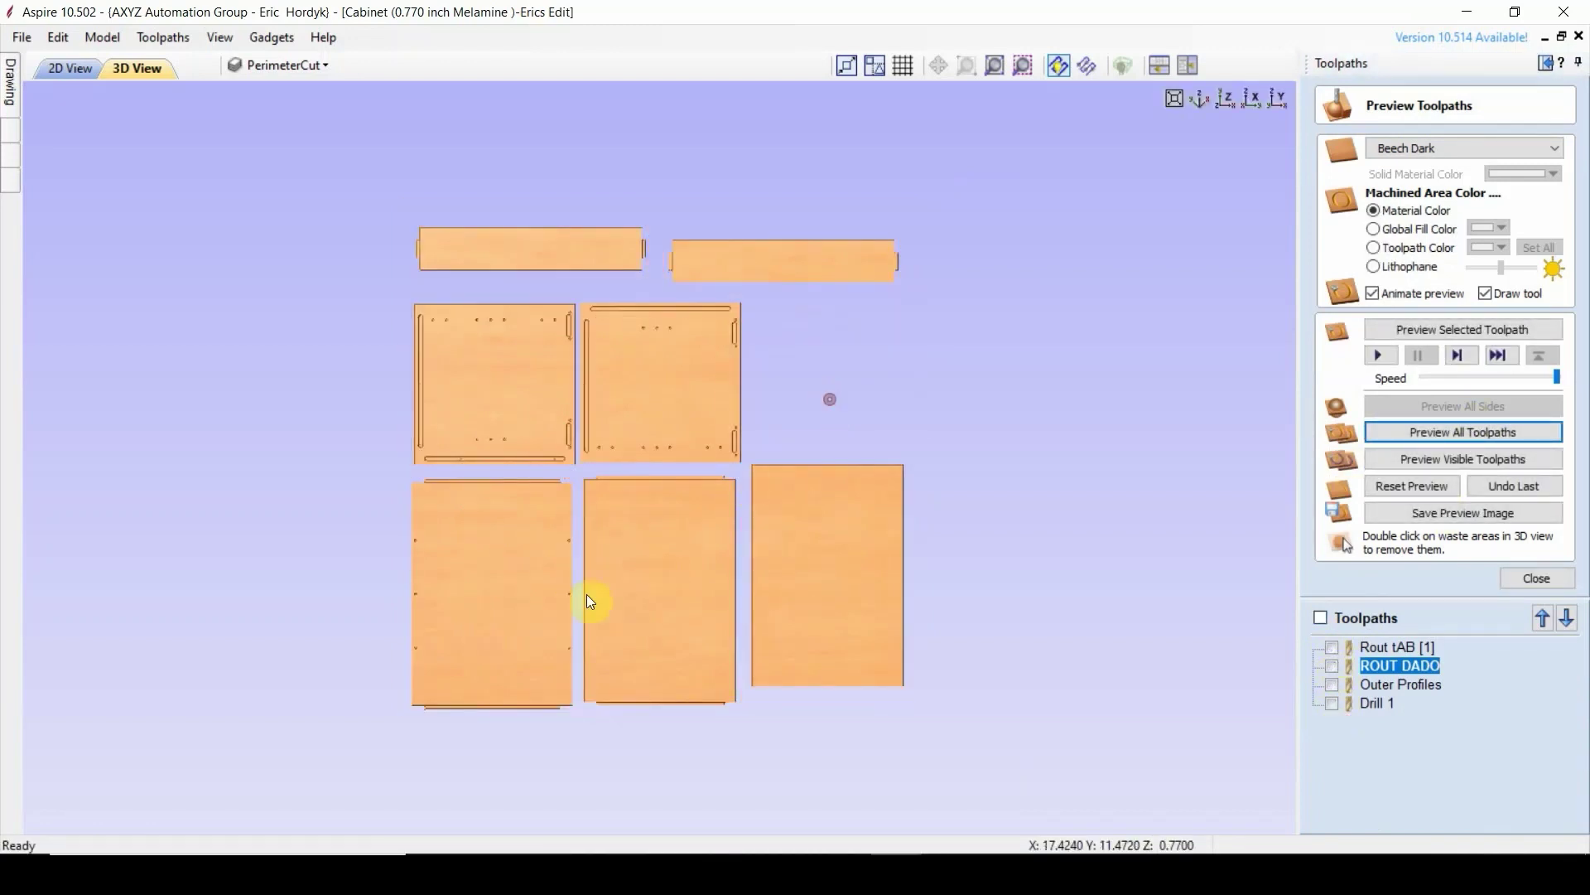
- Inspect the drilled holes and dado slots on the simulated cabinet parts up close and return to the 2D layout
{"action": "scroll", "coordinate": [530, 633], "scroll_direction": "up", "scroll_amount": 5}
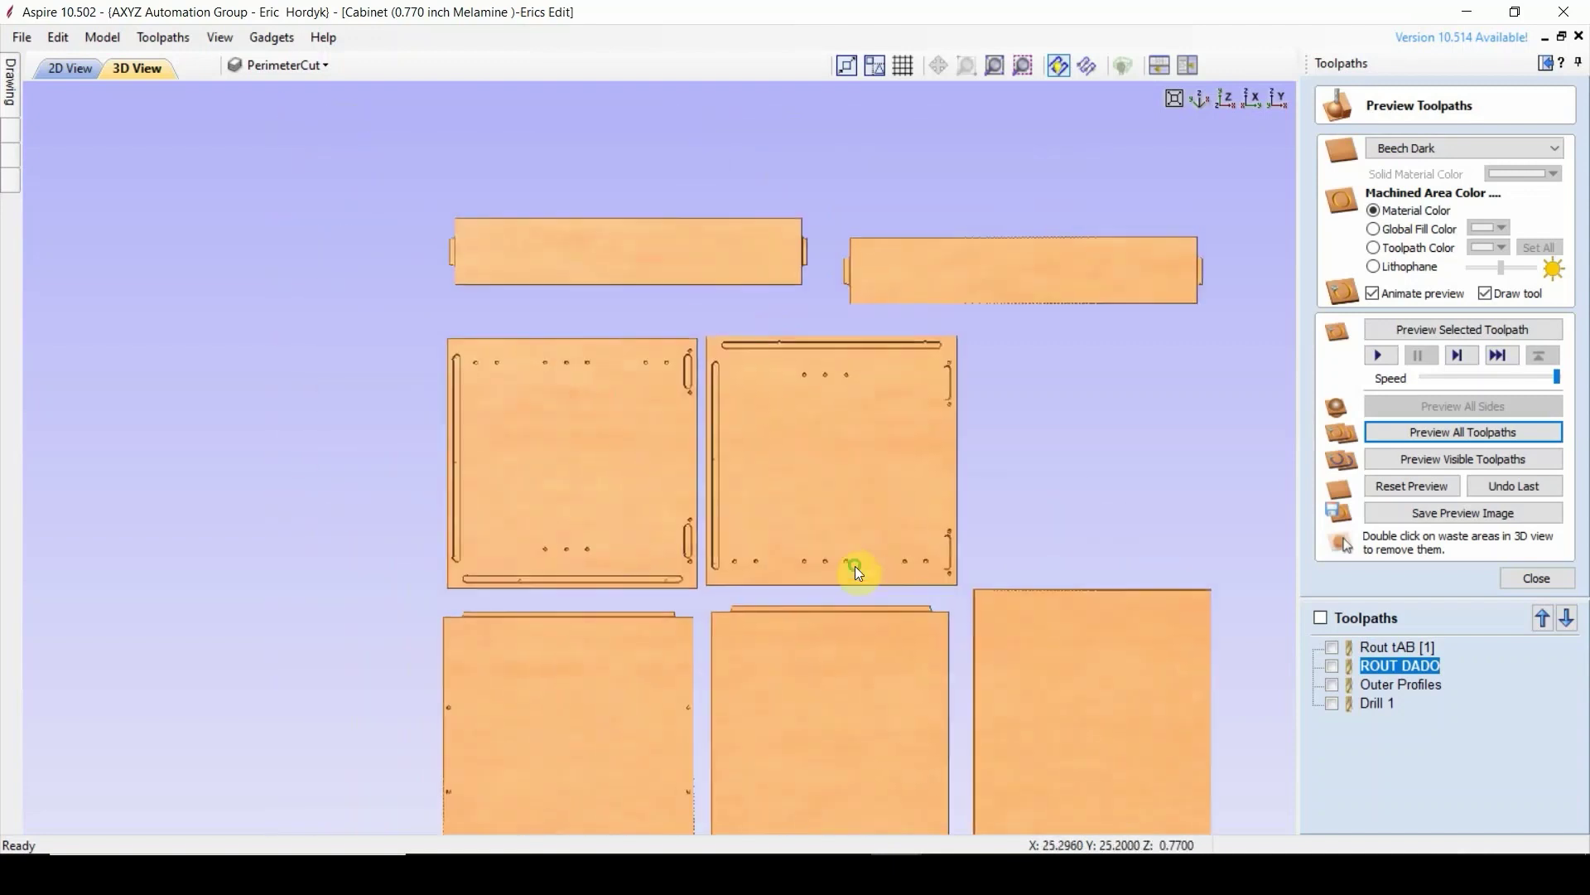
{"action": "scroll", "coordinate": [835, 438], "scroll_direction": "up", "scroll_amount": 3}
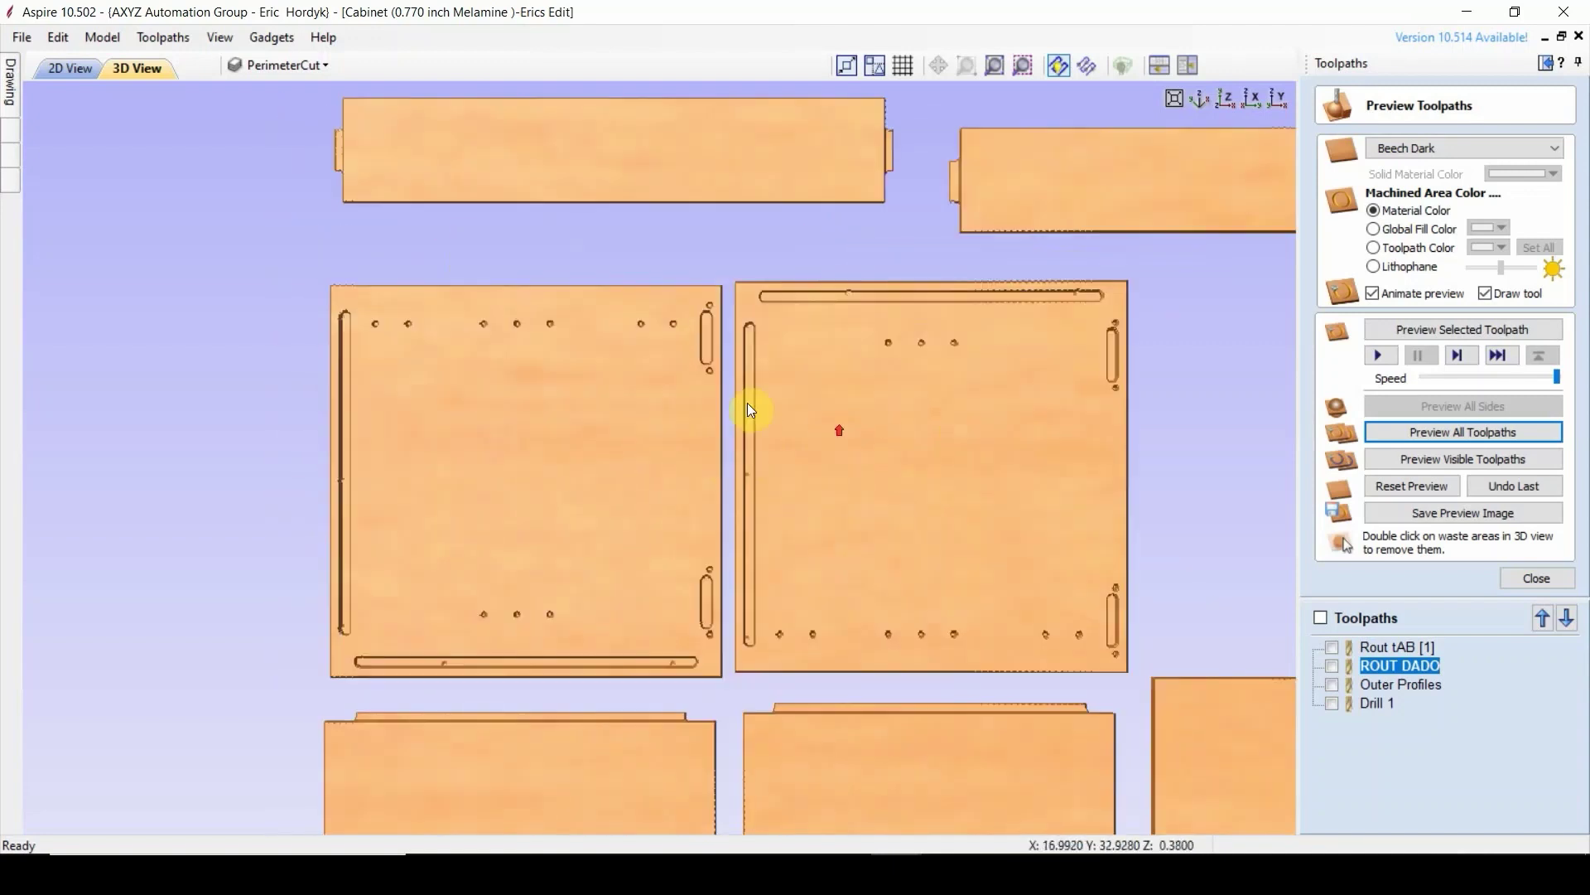
{"action": "scroll", "coordinate": [756, 480], "scroll_direction": "down", "scroll_amount": 5}
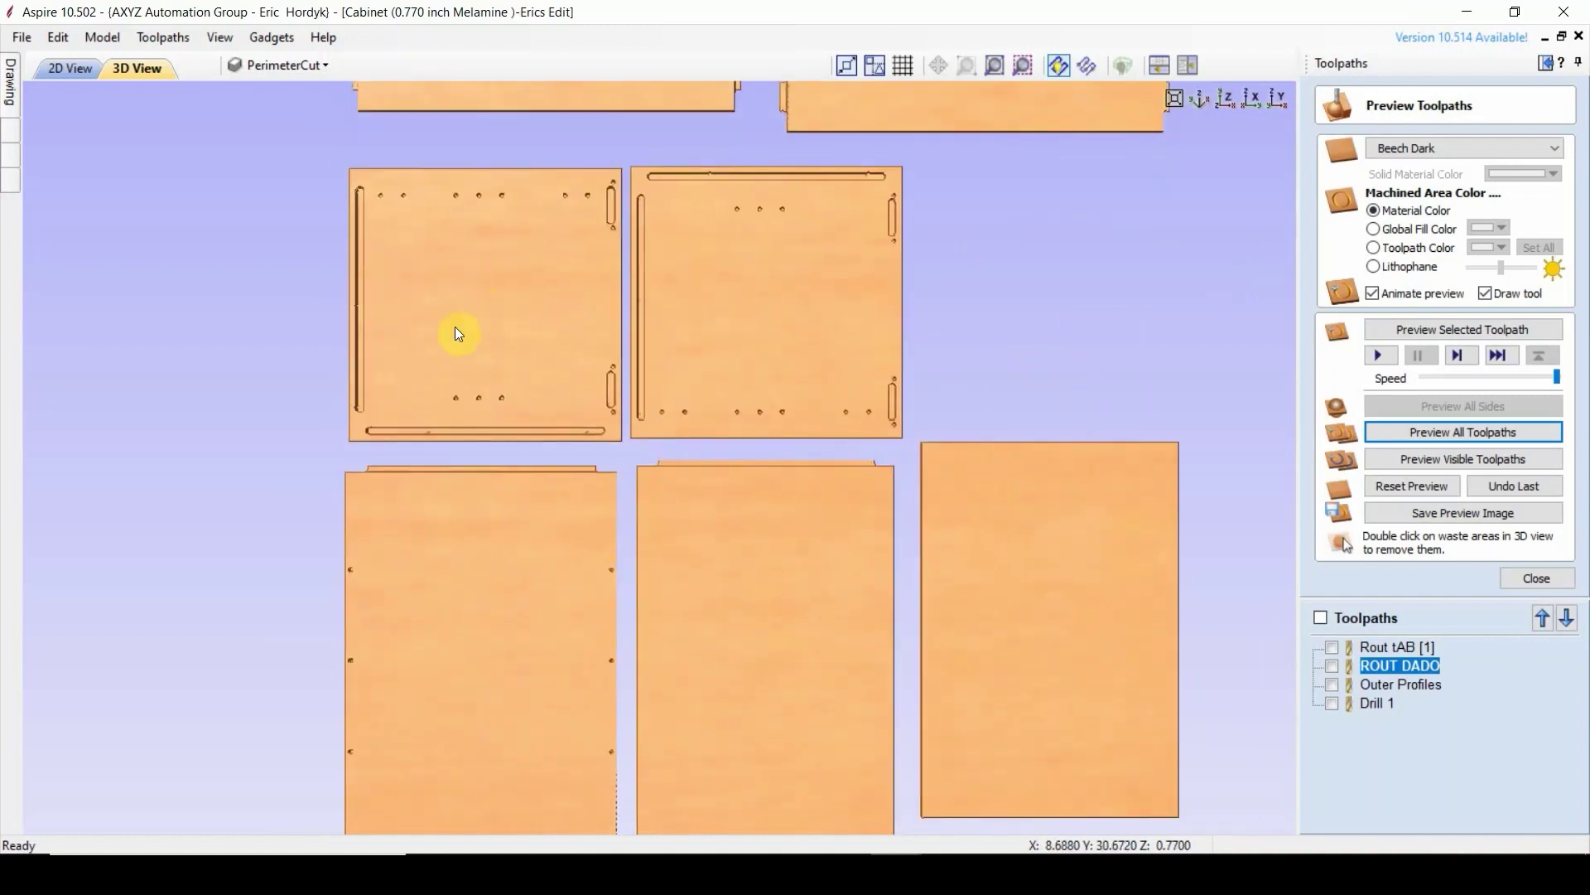
{"action": "scroll", "coordinate": [436, 430], "scroll_direction": "down", "scroll_amount": 1}
{"action": "scroll", "coordinate": [609, 468], "scroll_direction": "down", "scroll_amount": 1}
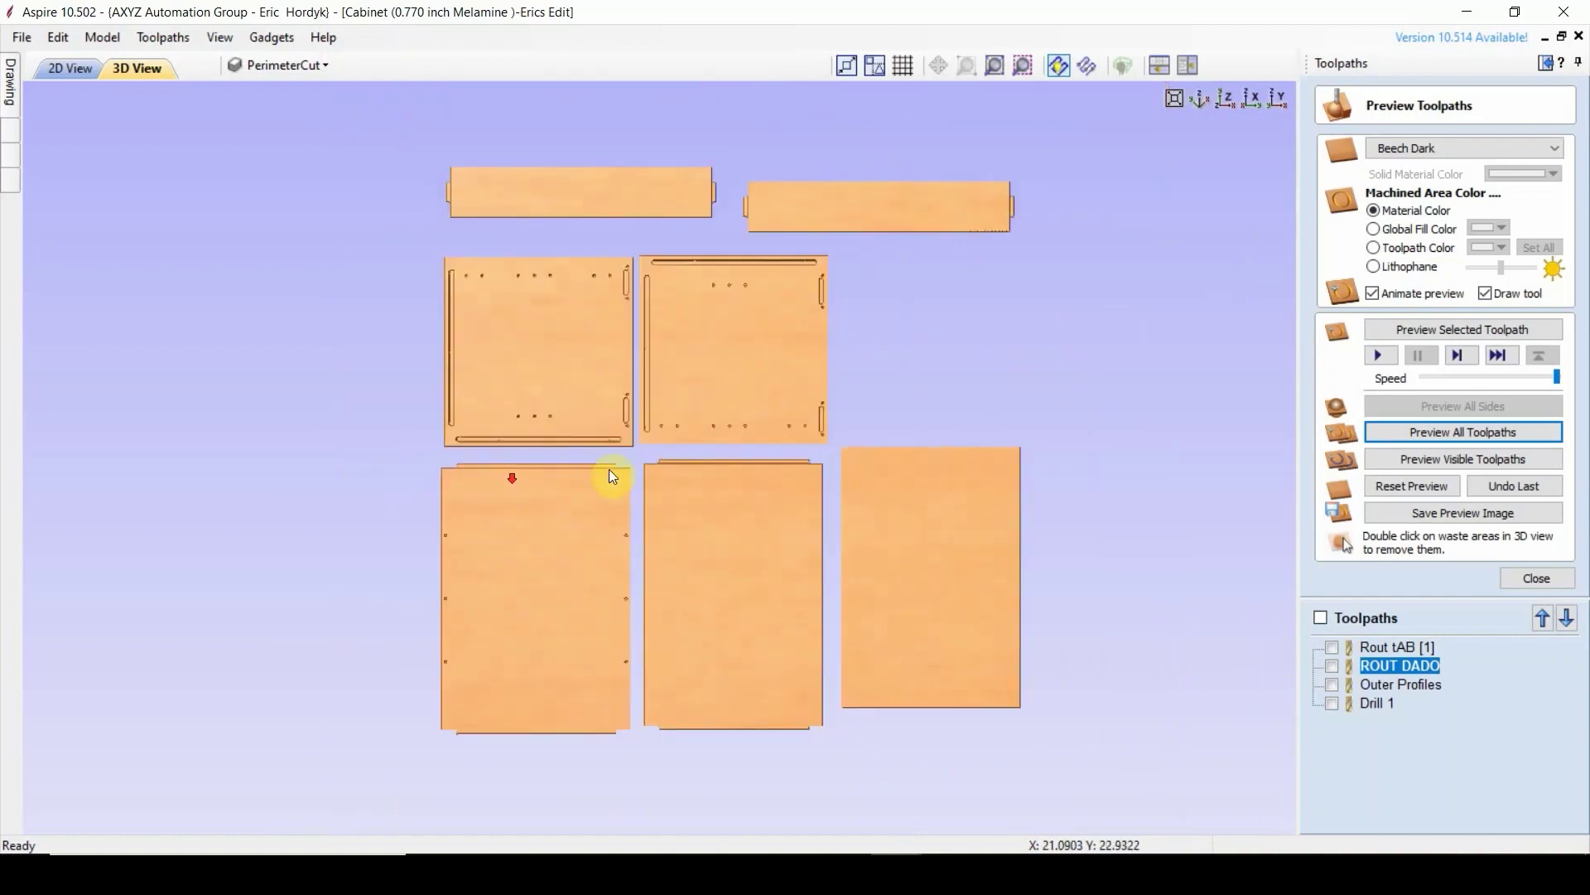
{"action": "left_click", "coordinate": [59, 67]}
{"action": "scroll", "coordinate": [950, 472], "scroll_direction": "down", "scroll_amount": 6}
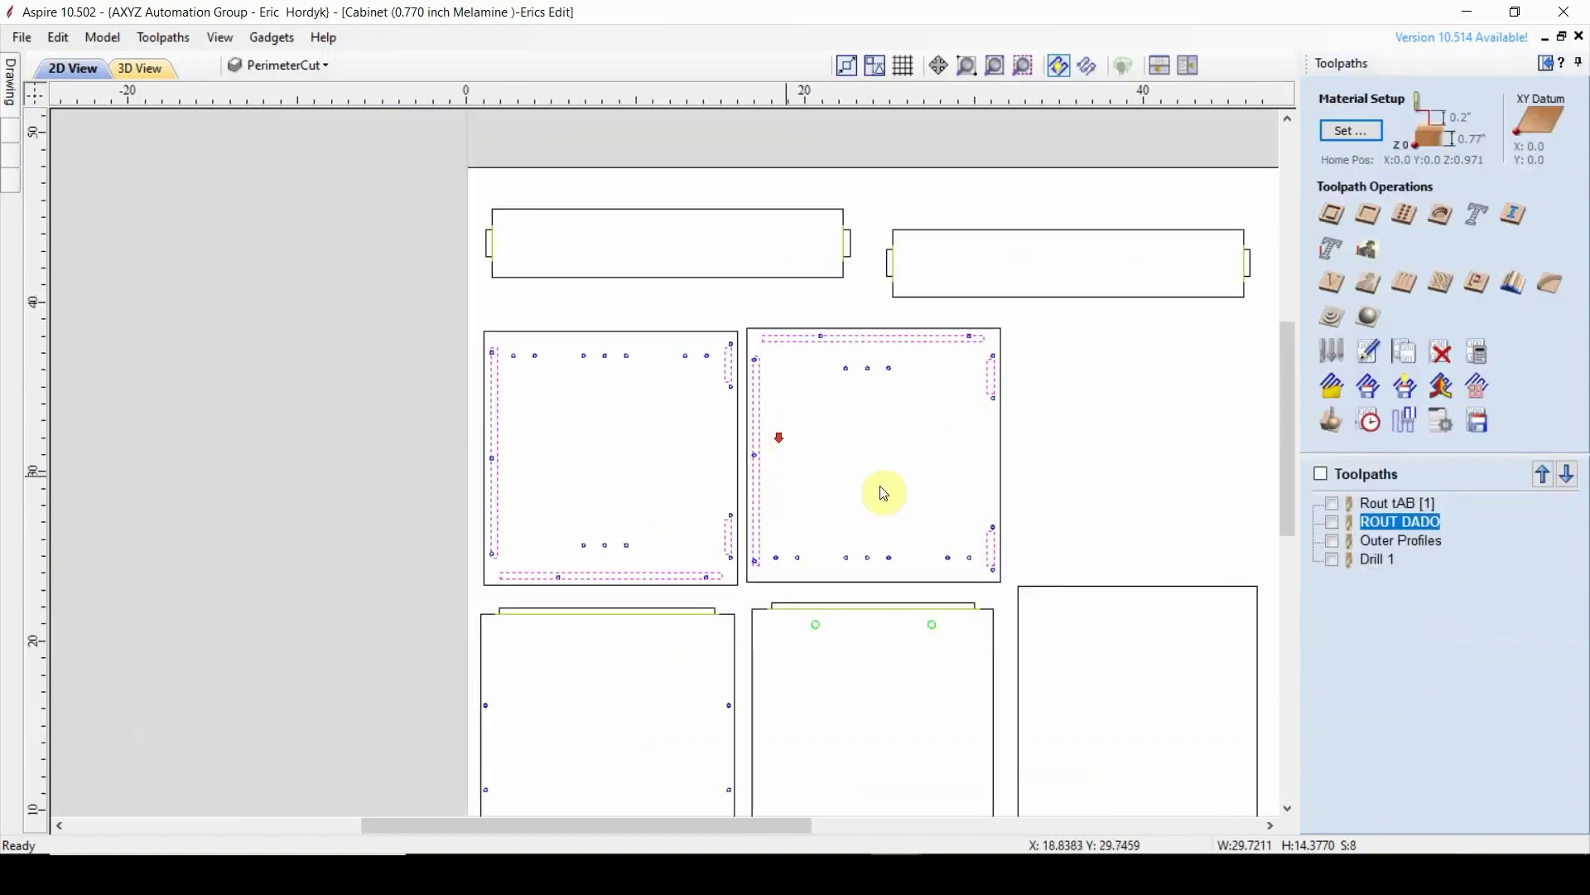
{"action": "scroll", "coordinate": [721, 451], "scroll_direction": "up", "scroll_amount": 1}
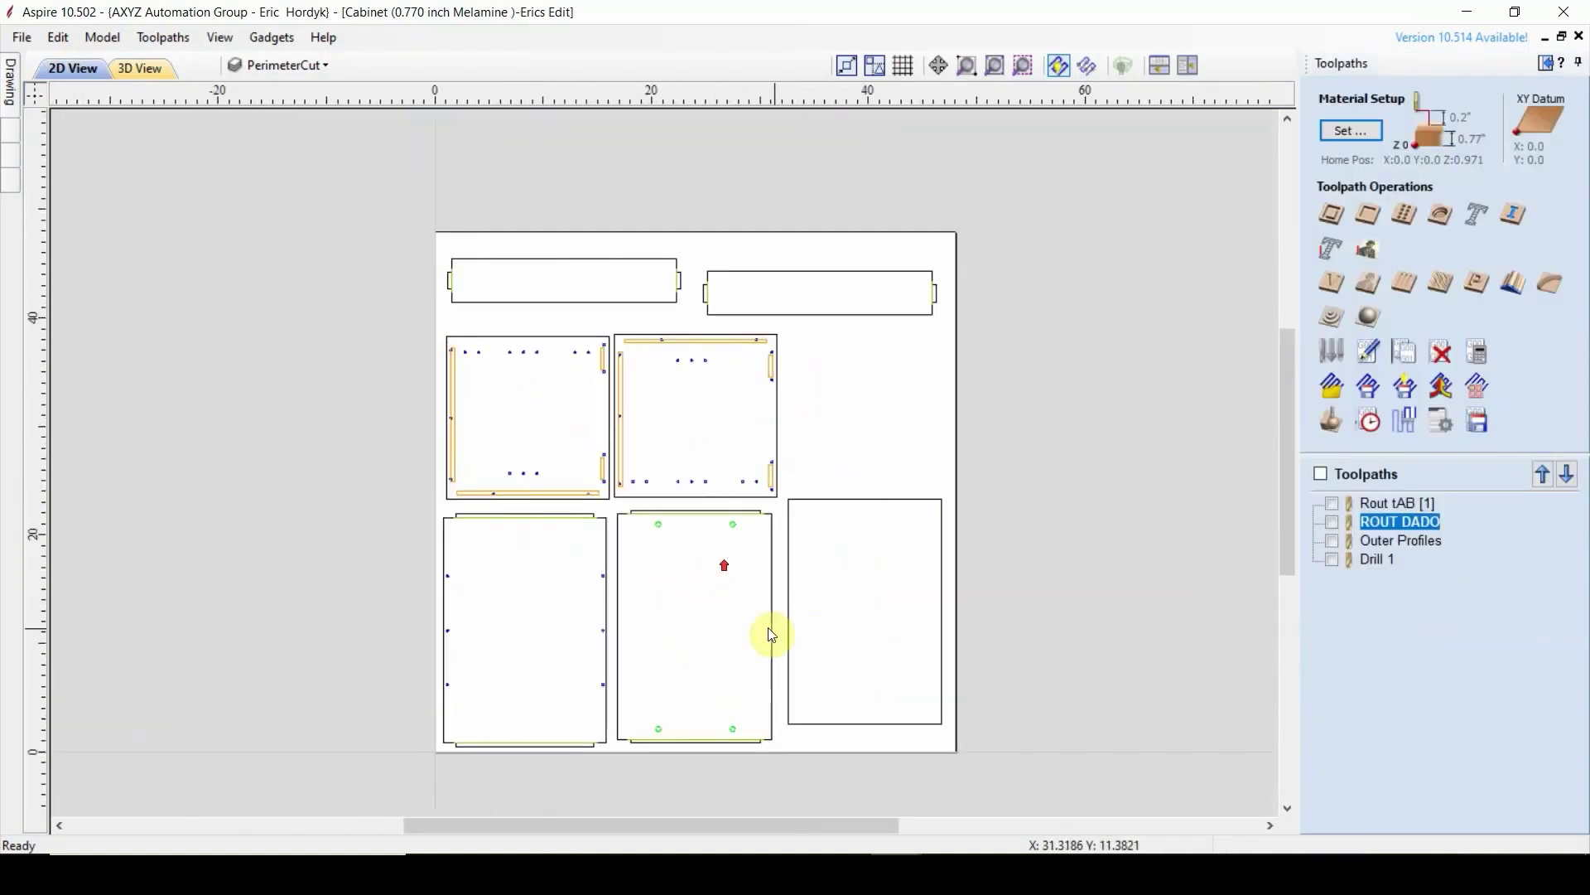
- Save all visible toolpaths to one .nc file in the 20210508-Woodworking folder, using the AXYZ A2MC (inch) post processor and the suggested file name
{"action": "left_click", "coordinate": [1479, 440]}
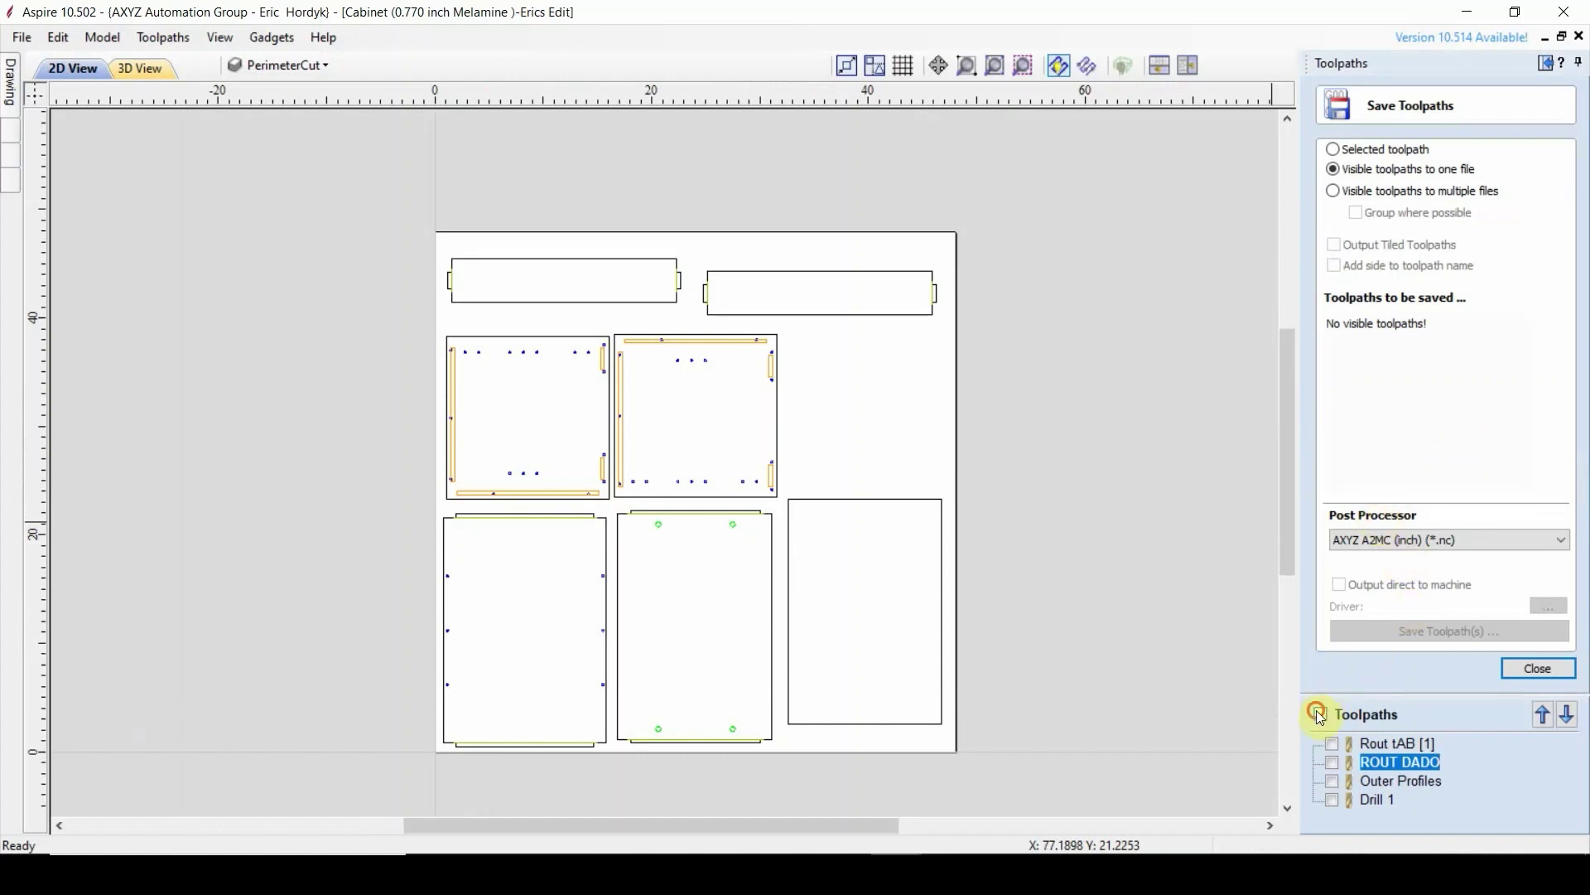
{"action": "left_click", "coordinate": [1320, 713]}
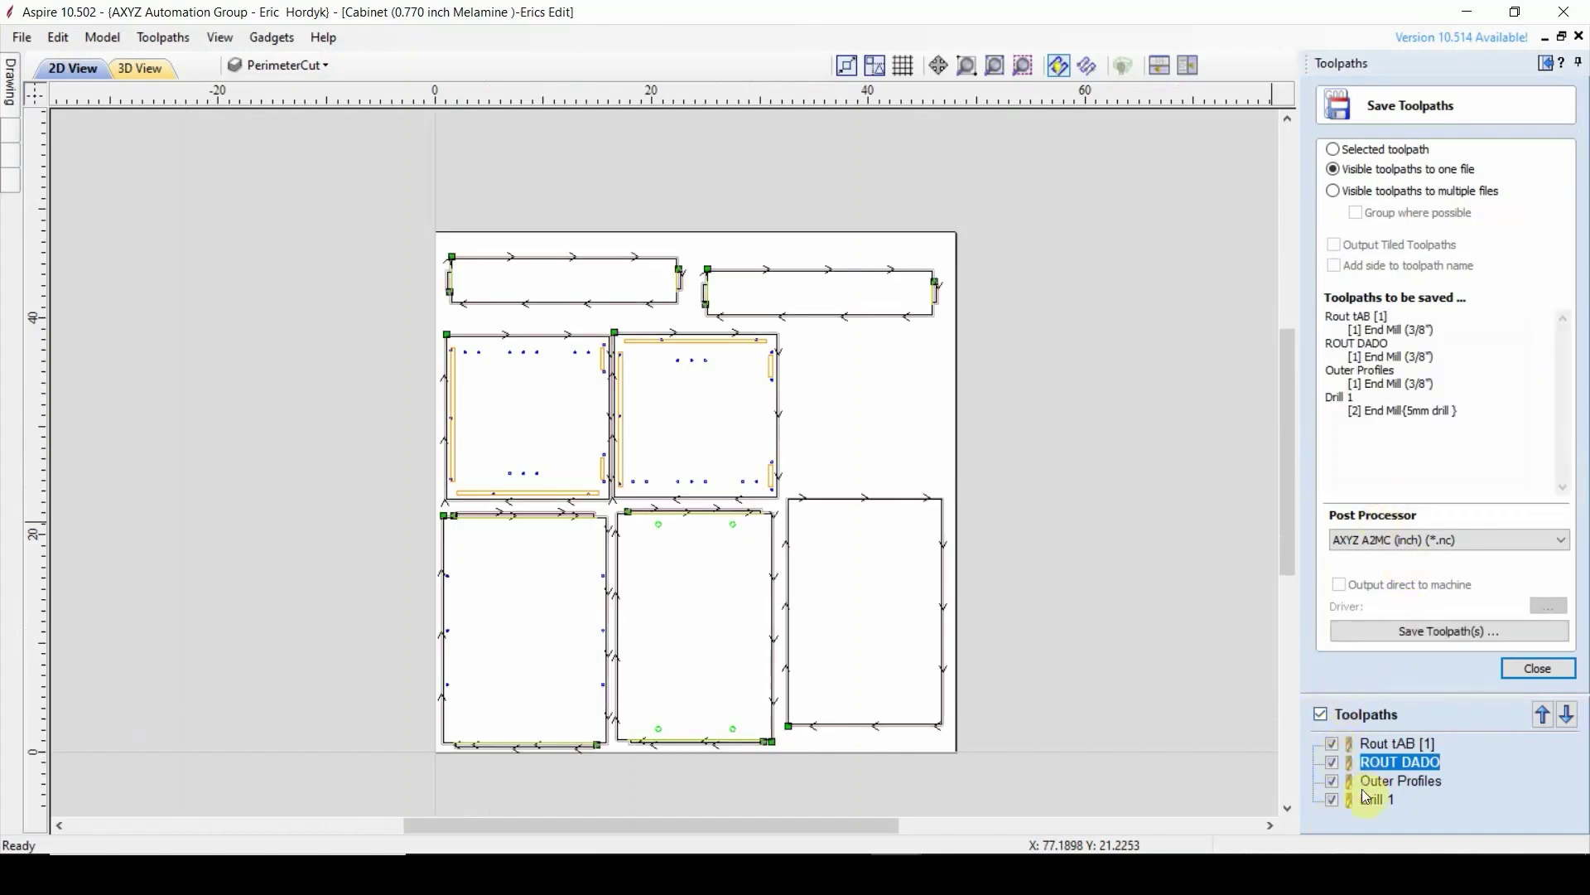
{"action": "left_click", "coordinate": [1410, 628]}
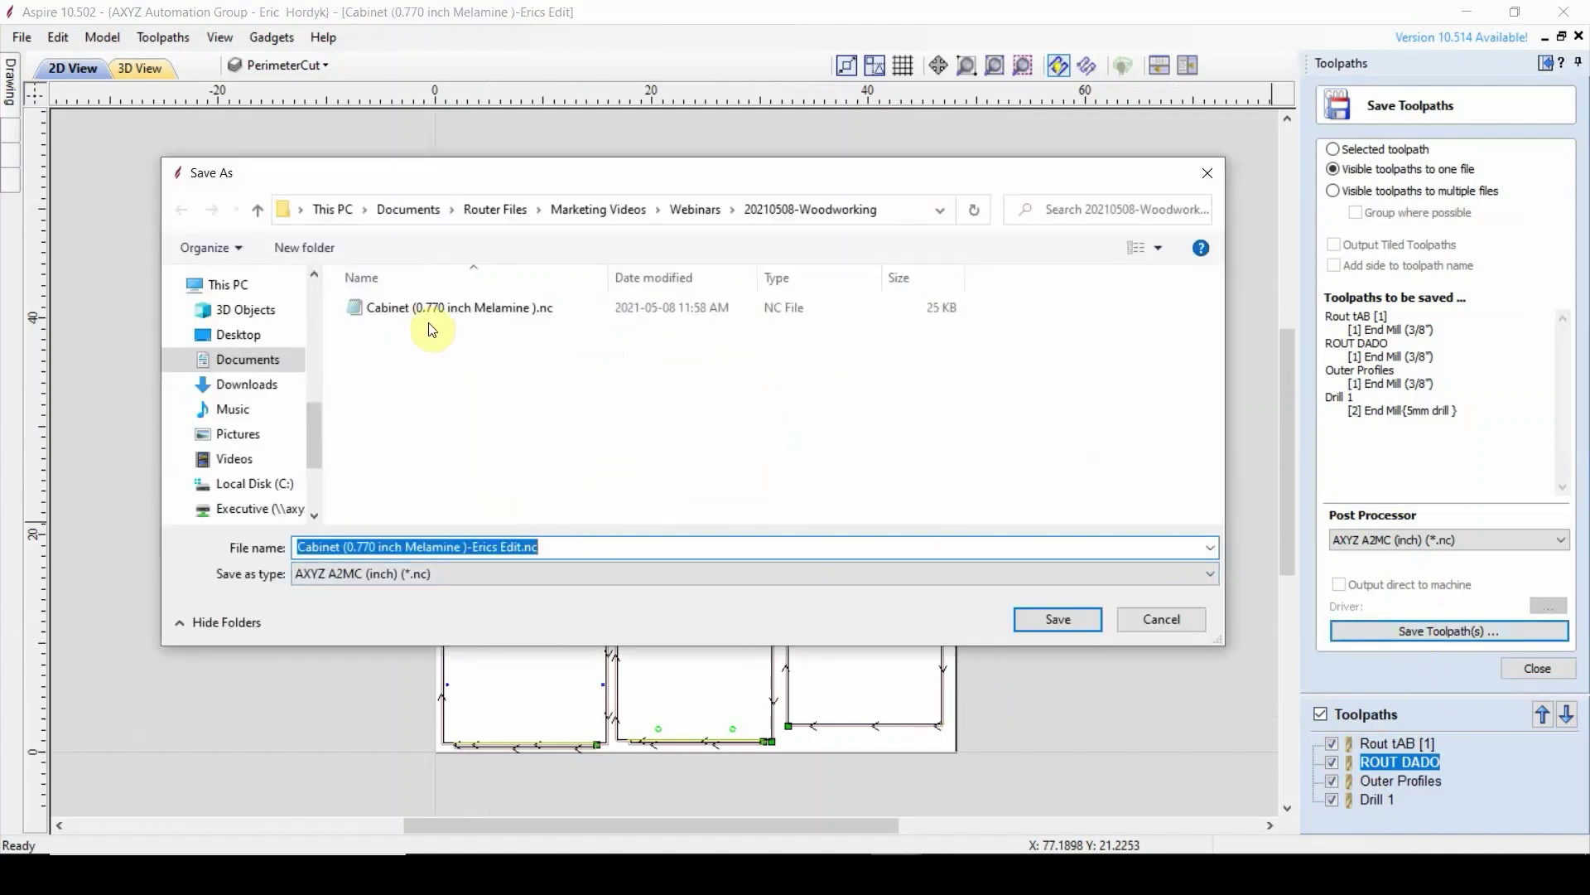
{"action": "left_click", "coordinate": [1068, 620]}
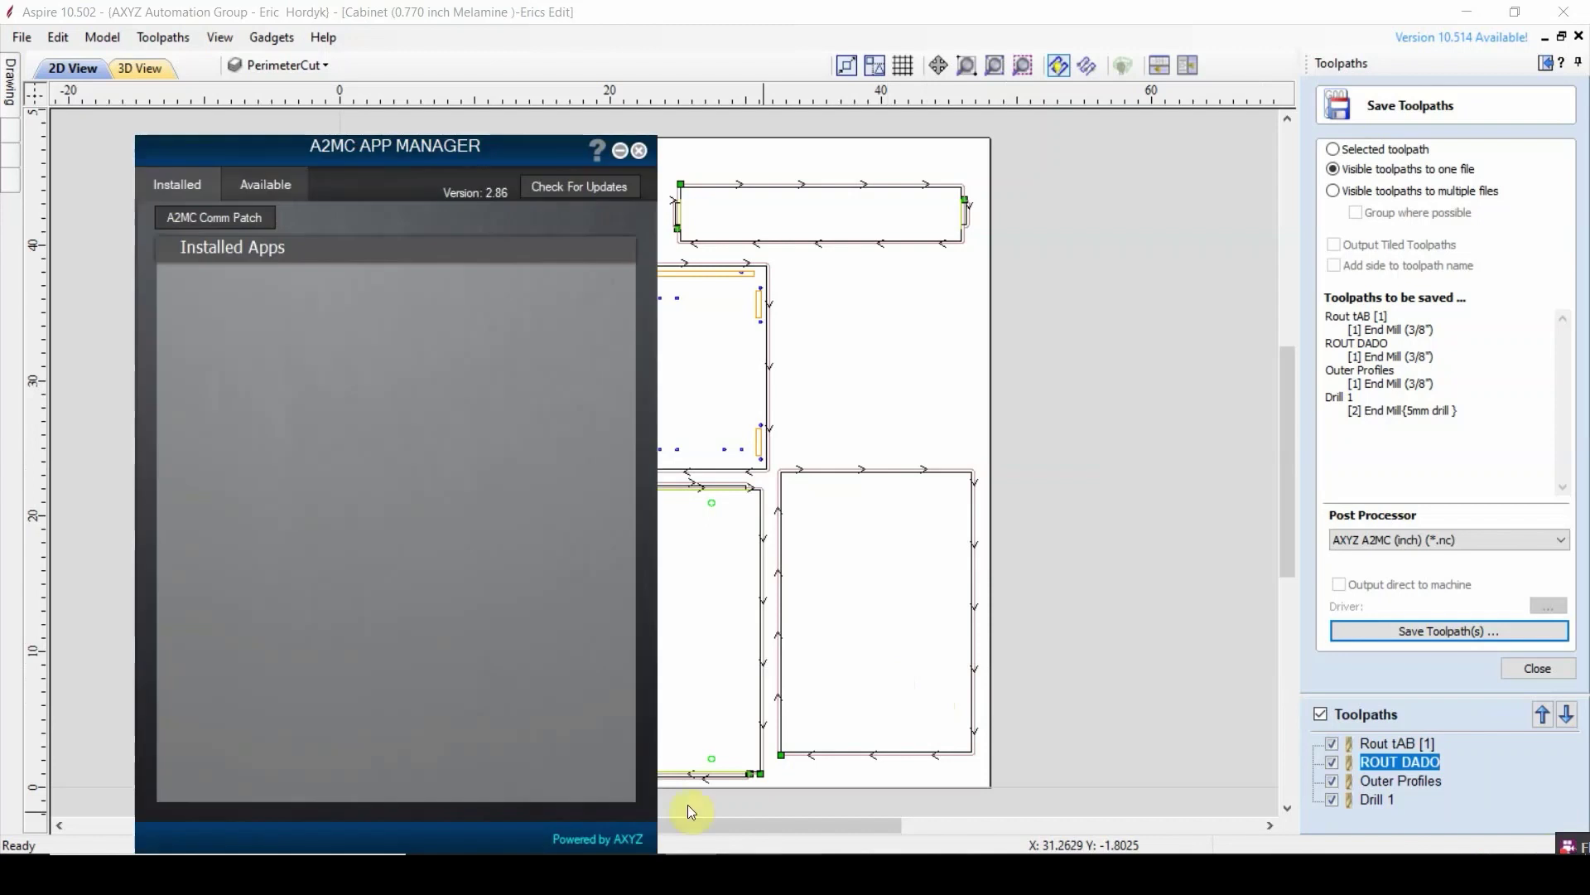
- Switch to the A2MC App Manager, open File Manager and connect to the machine through its A2MC IP address
{"action": "left_click_drag", "start_coordinate": [265, 154], "coordinate": [699, 81]}
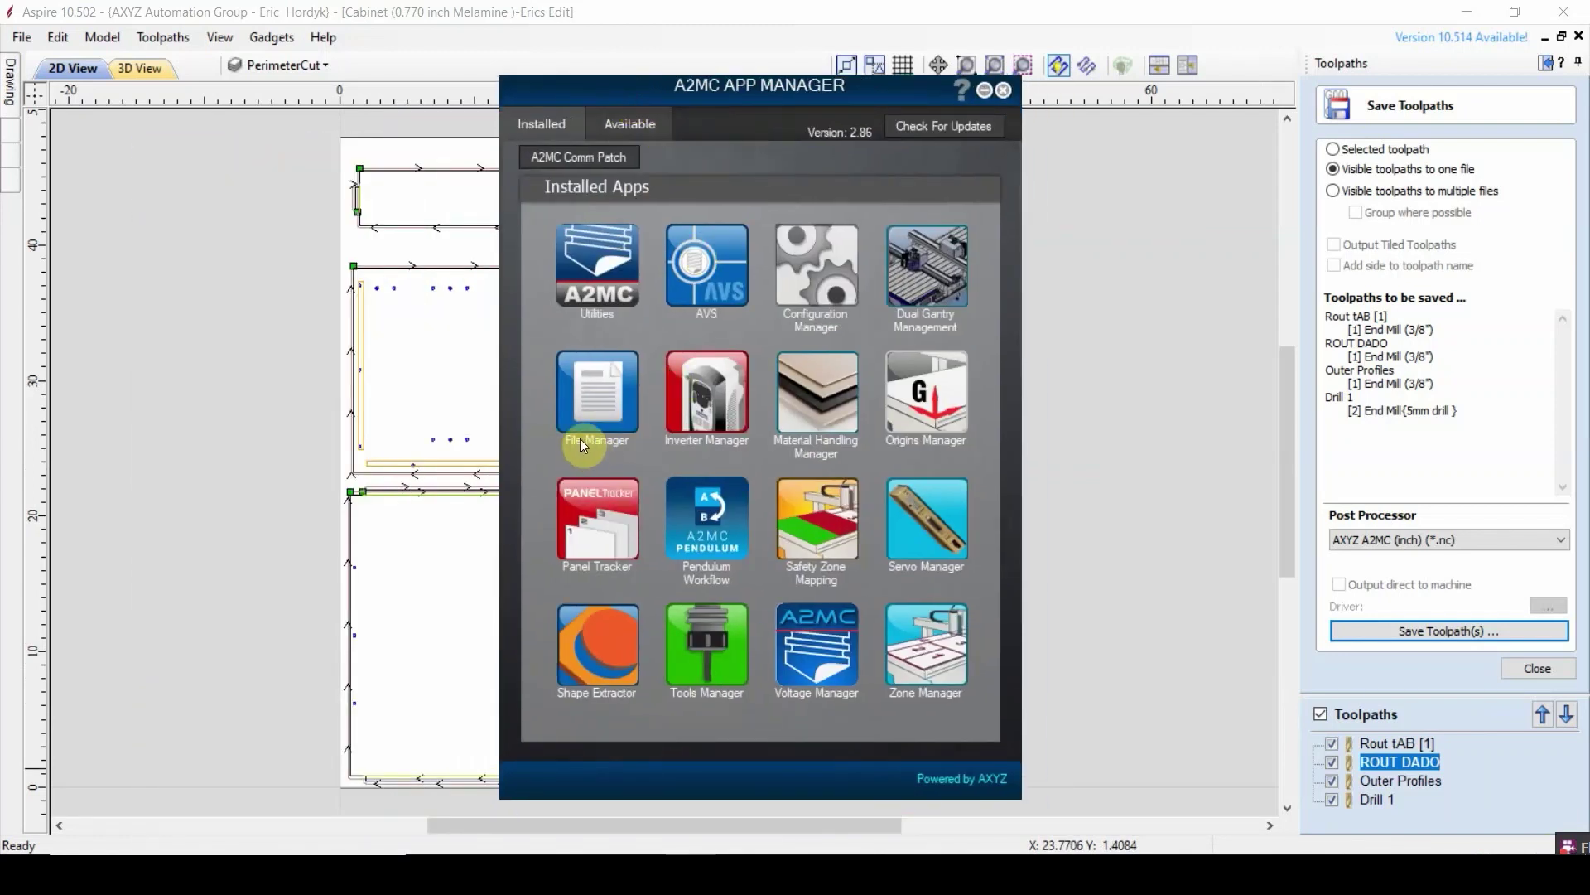
{"action": "left_click", "coordinate": [588, 397]}
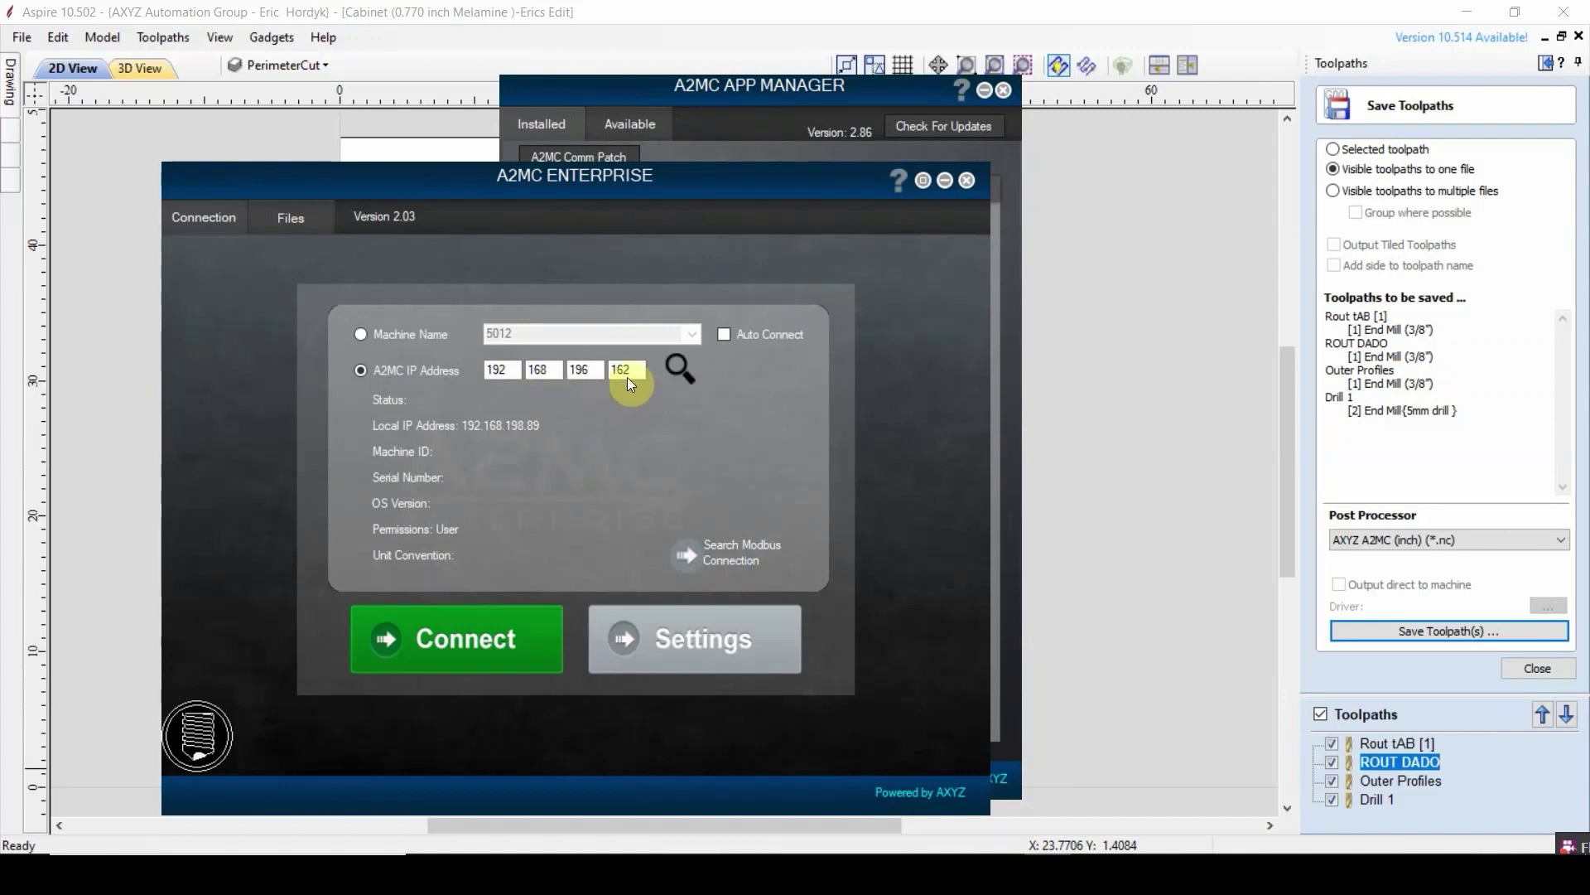
{"action": "left_click", "coordinate": [590, 370]}
{"action": "left_click", "coordinate": [505, 630]}
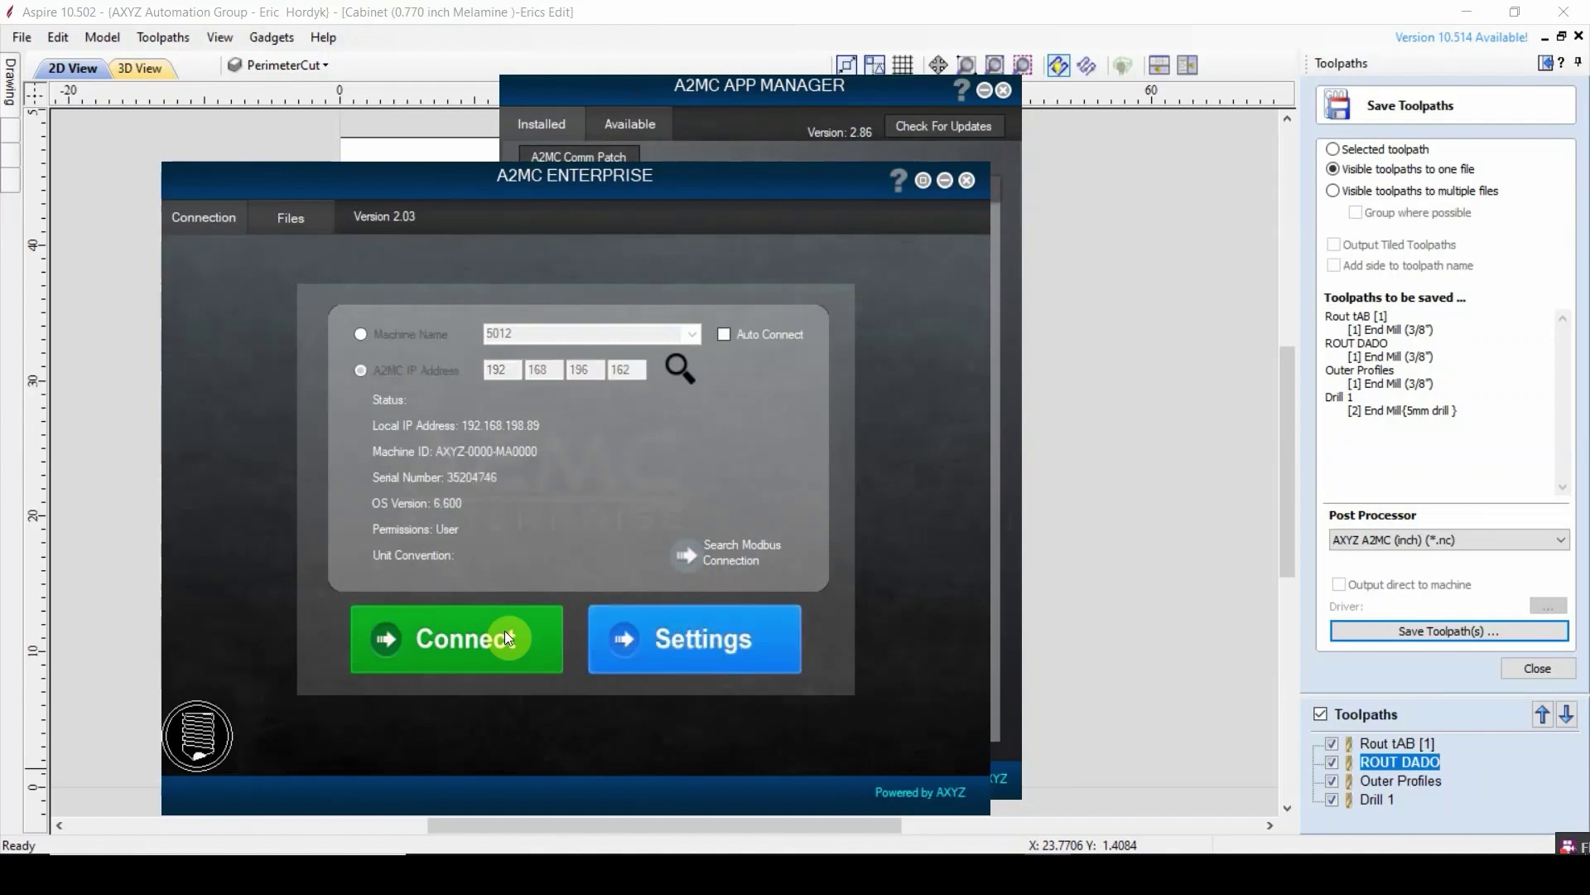
{"action": "left_click", "coordinate": [505, 629]}
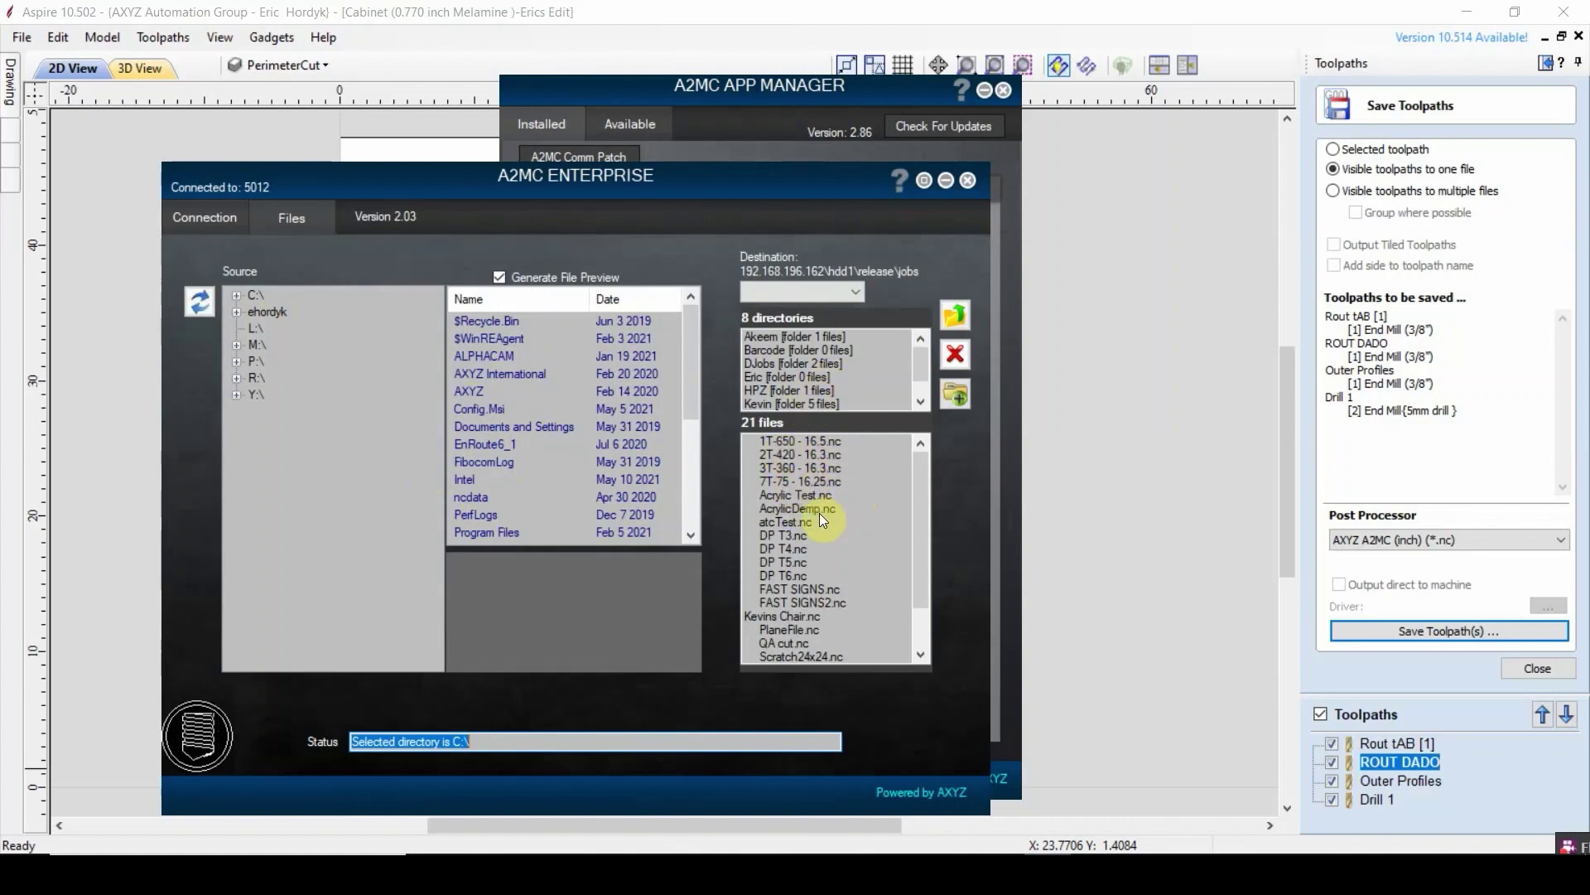
- Browse the source tree to the 20210508 woodworking folder under Documents, Router Files, Marketing Videos, Webinars
{"action": "scroll", "coordinate": [822, 373], "scroll_direction": "down", "scroll_amount": 1}
{"action": "scroll", "coordinate": [822, 378], "scroll_direction": "up", "scroll_amount": 1}
{"action": "left_click", "coordinate": [235, 312]}
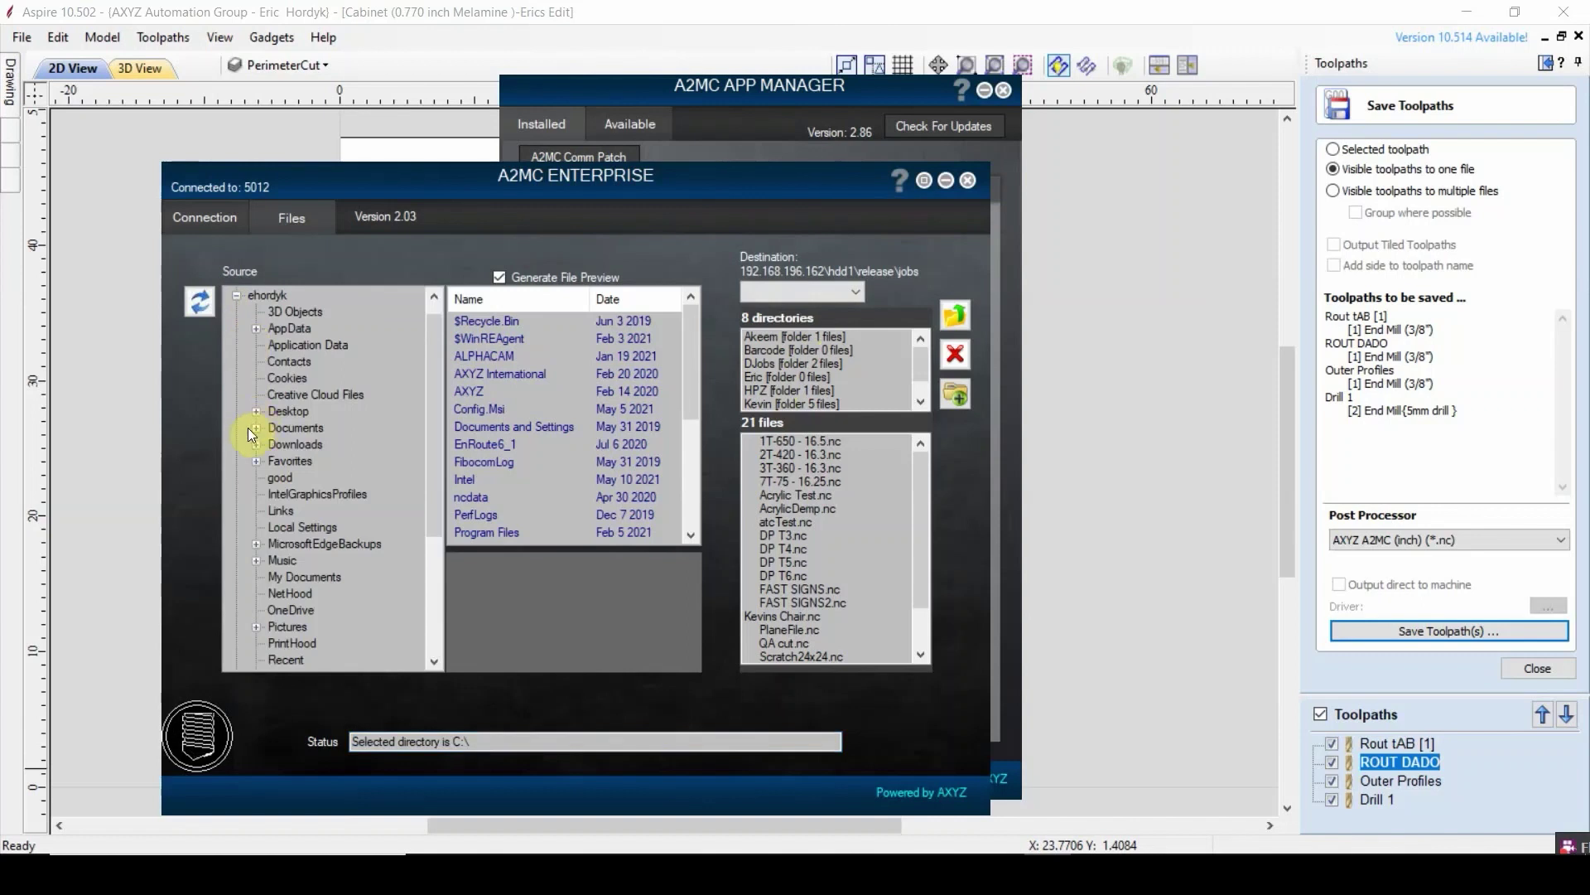
{"action": "left_click", "coordinate": [256, 428]}
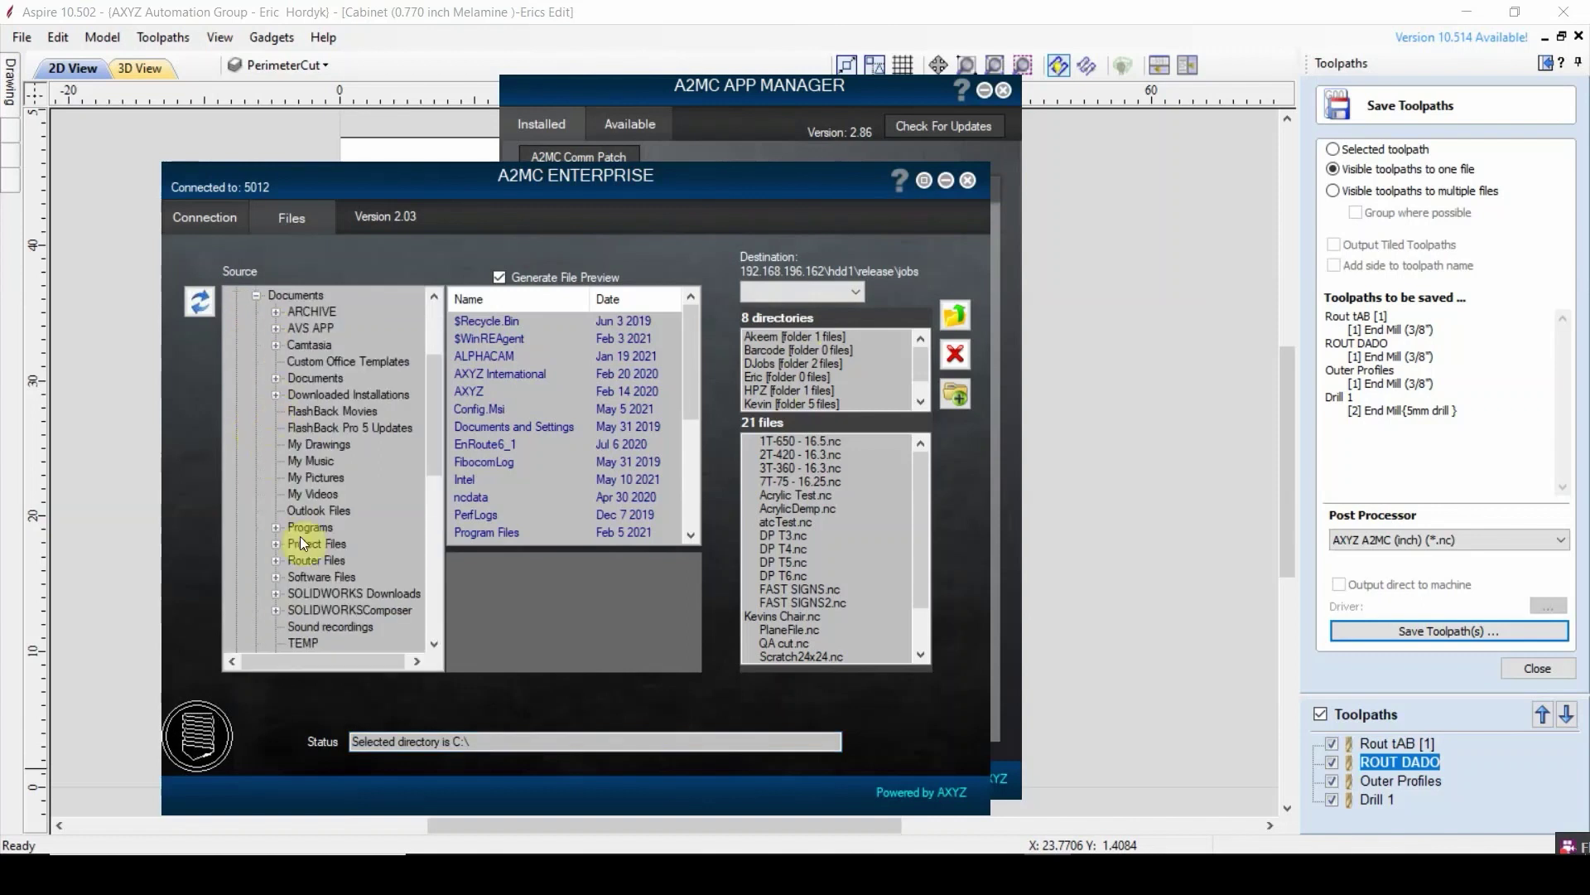
{"action": "left_click", "coordinate": [275, 555]}
{"action": "left_click", "coordinate": [297, 610]}
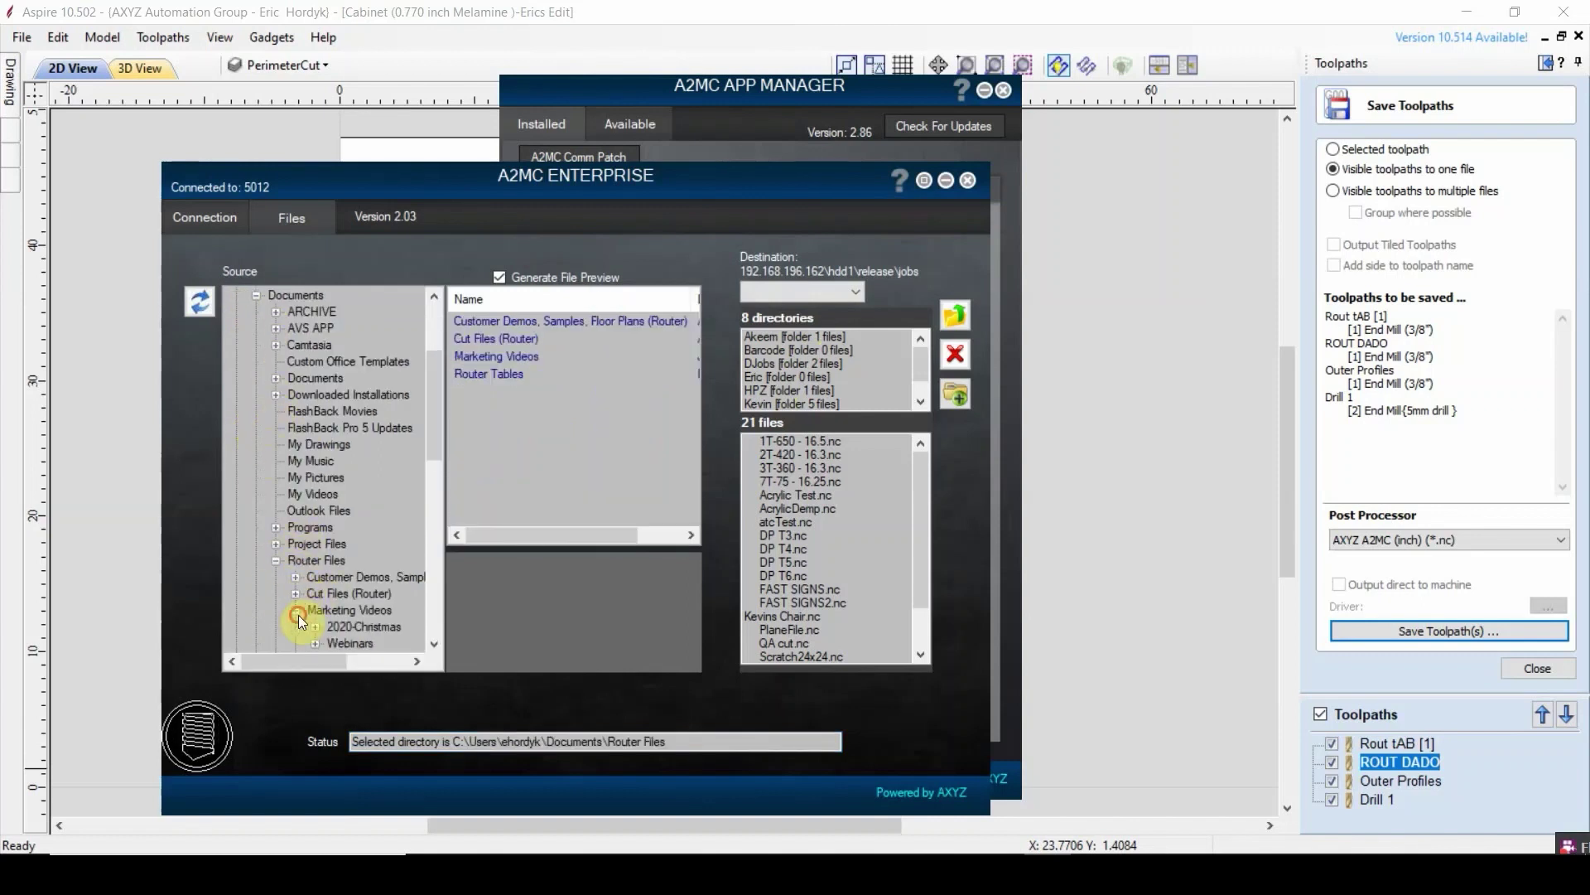
{"action": "scroll", "coordinate": [342, 637], "scroll_direction": "down", "scroll_amount": 3}
{"action": "left_click", "coordinate": [313, 494]}
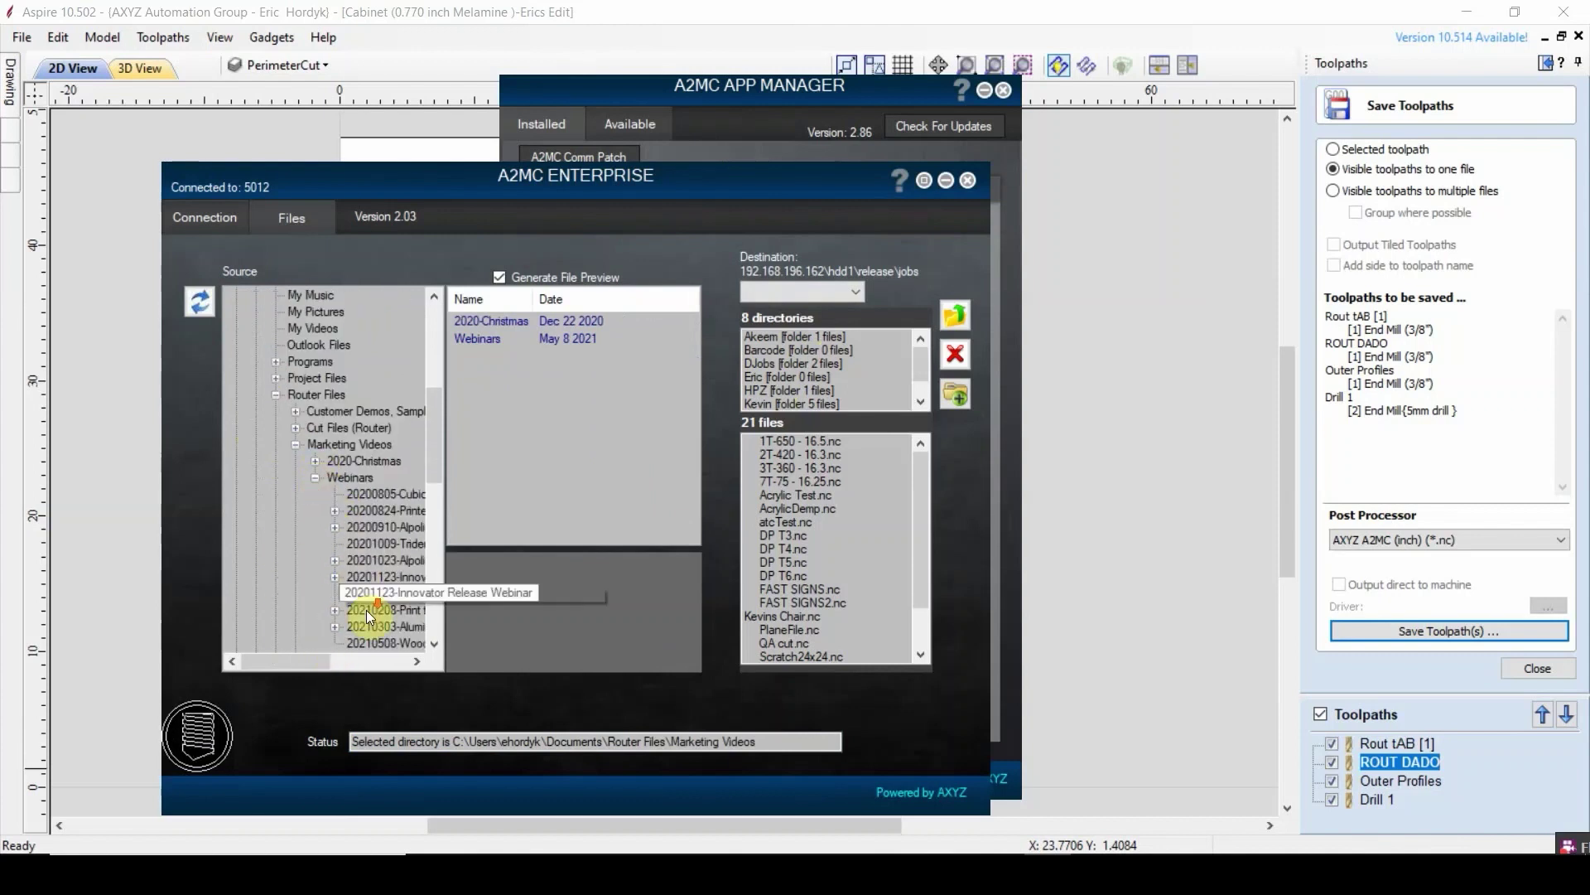
{"action": "scroll", "coordinate": [347, 530], "scroll_direction": "down", "scroll_amount": 2}
{"action": "left_click", "coordinate": [370, 545]}
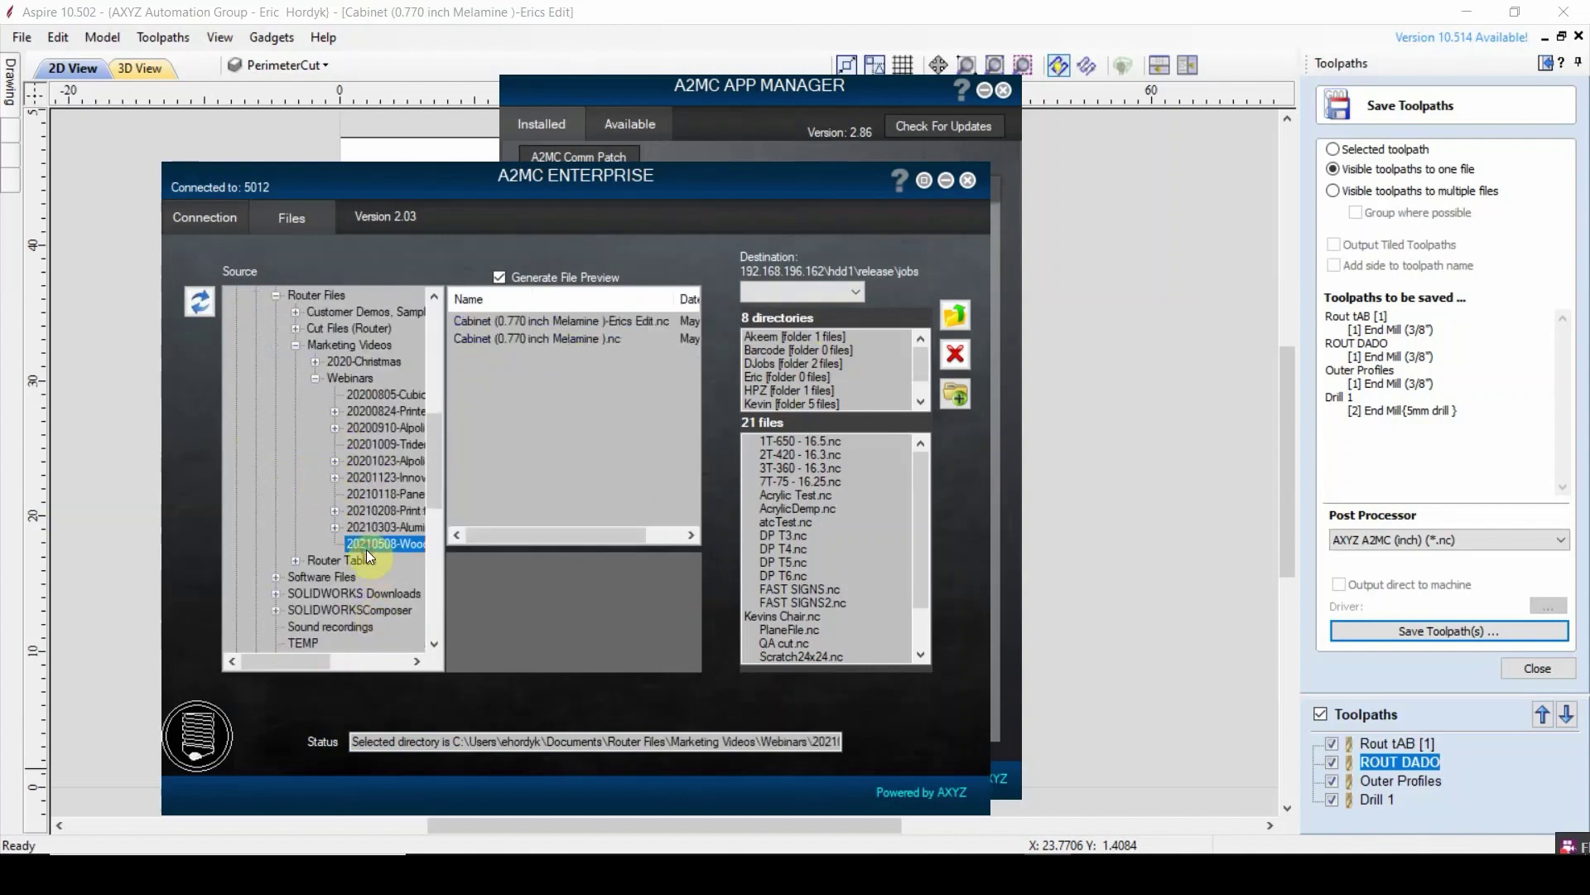
- Transfer the edited Cabinet (0.770 inch Melamine) .nc file to the operator's own folder within the machine's jobs directory
{"action": "left_click", "coordinate": [577, 319]}
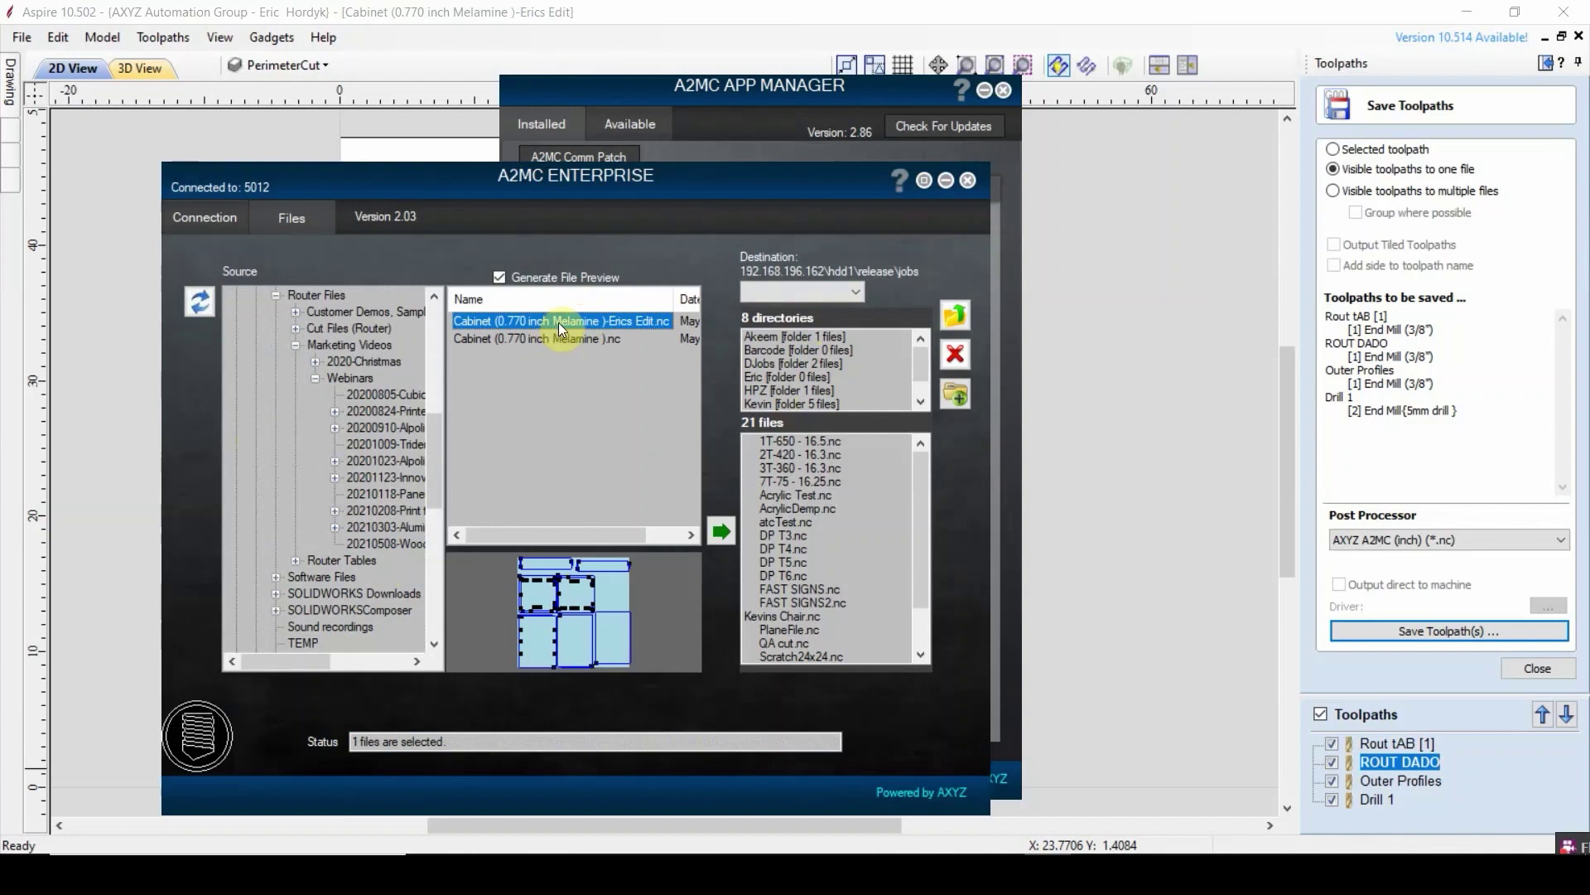
{"action": "double_click", "coordinate": [774, 374]}
{"action": "left_click_drag", "start_coordinate": [555, 325], "coordinate": [843, 579]}
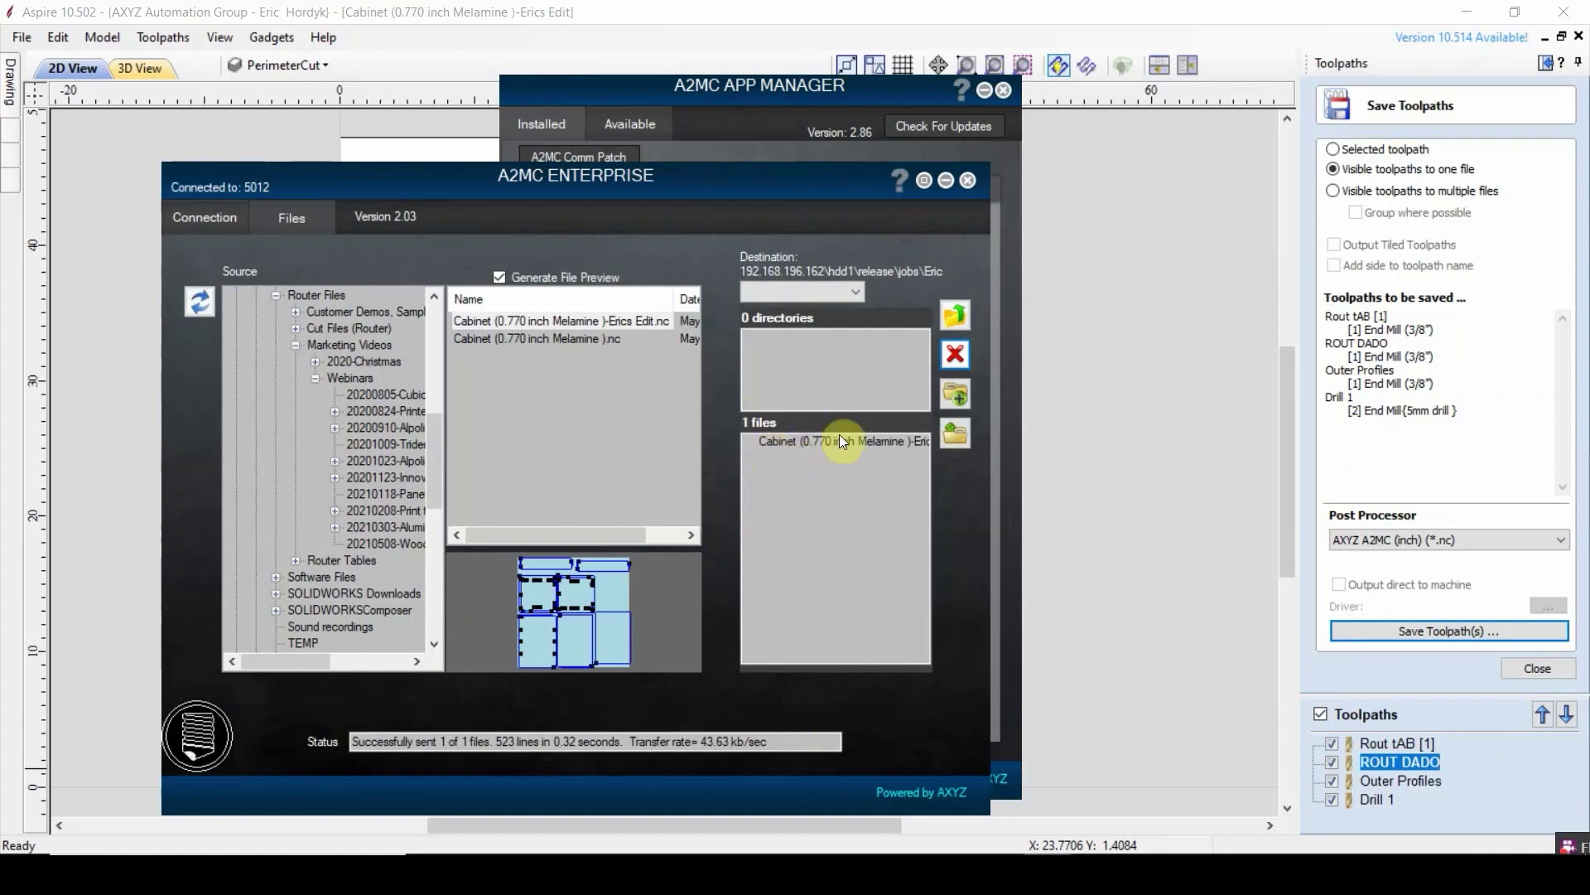
- Select the transferred cabinet .nc file in the machine's destination folder as the A2MC file
{"action": "left_click", "coordinate": [822, 441]}
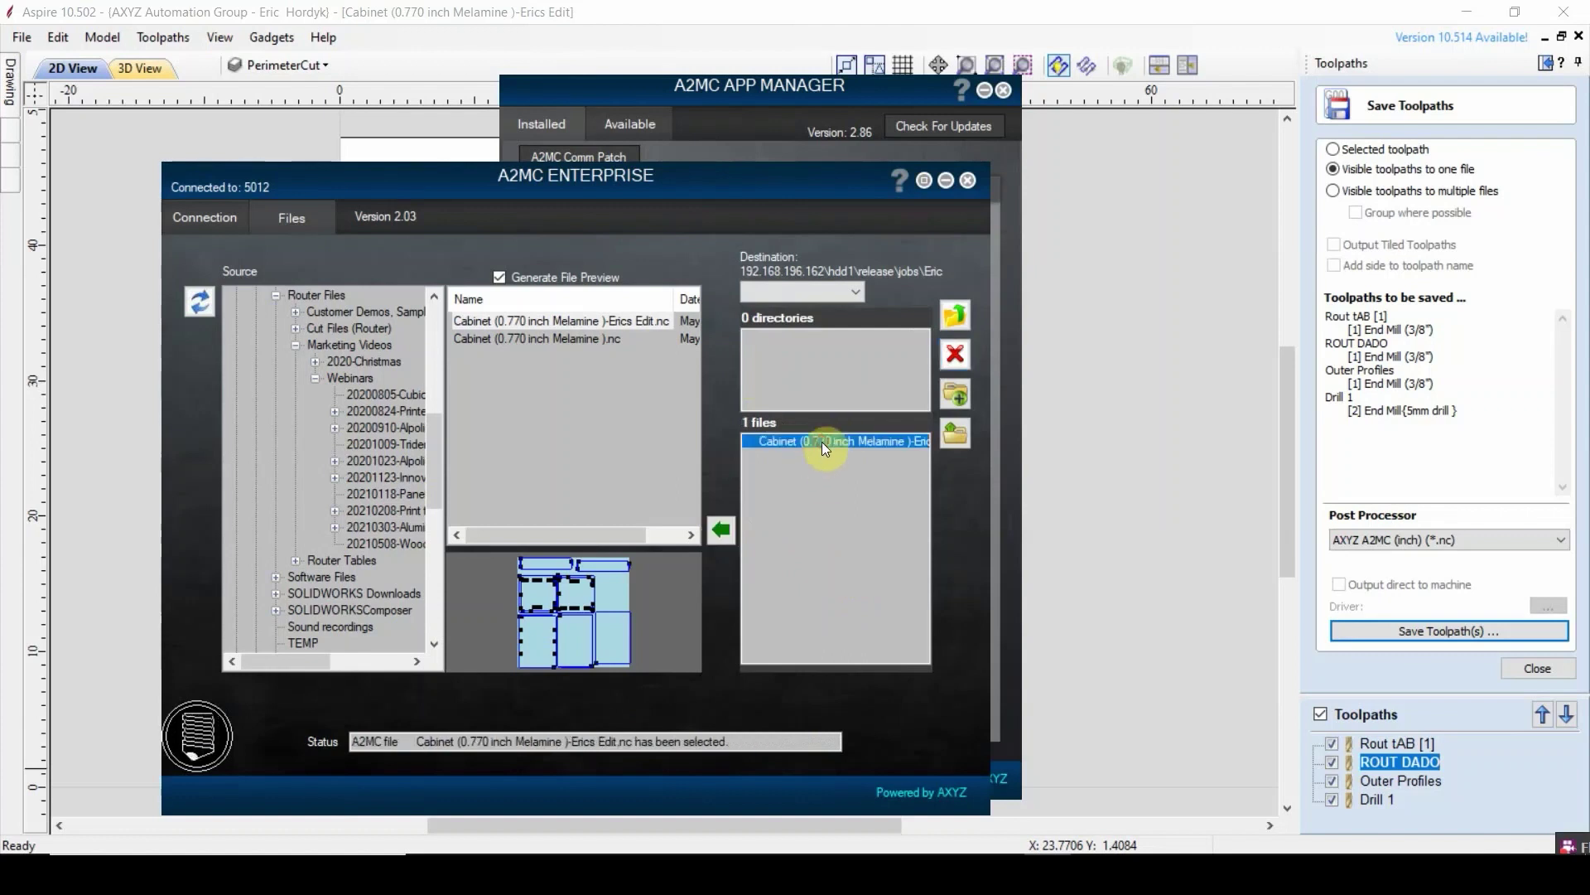
{"action": "right_click", "coordinate": [821, 441]}
{"action": "left_click", "coordinate": [856, 460]}
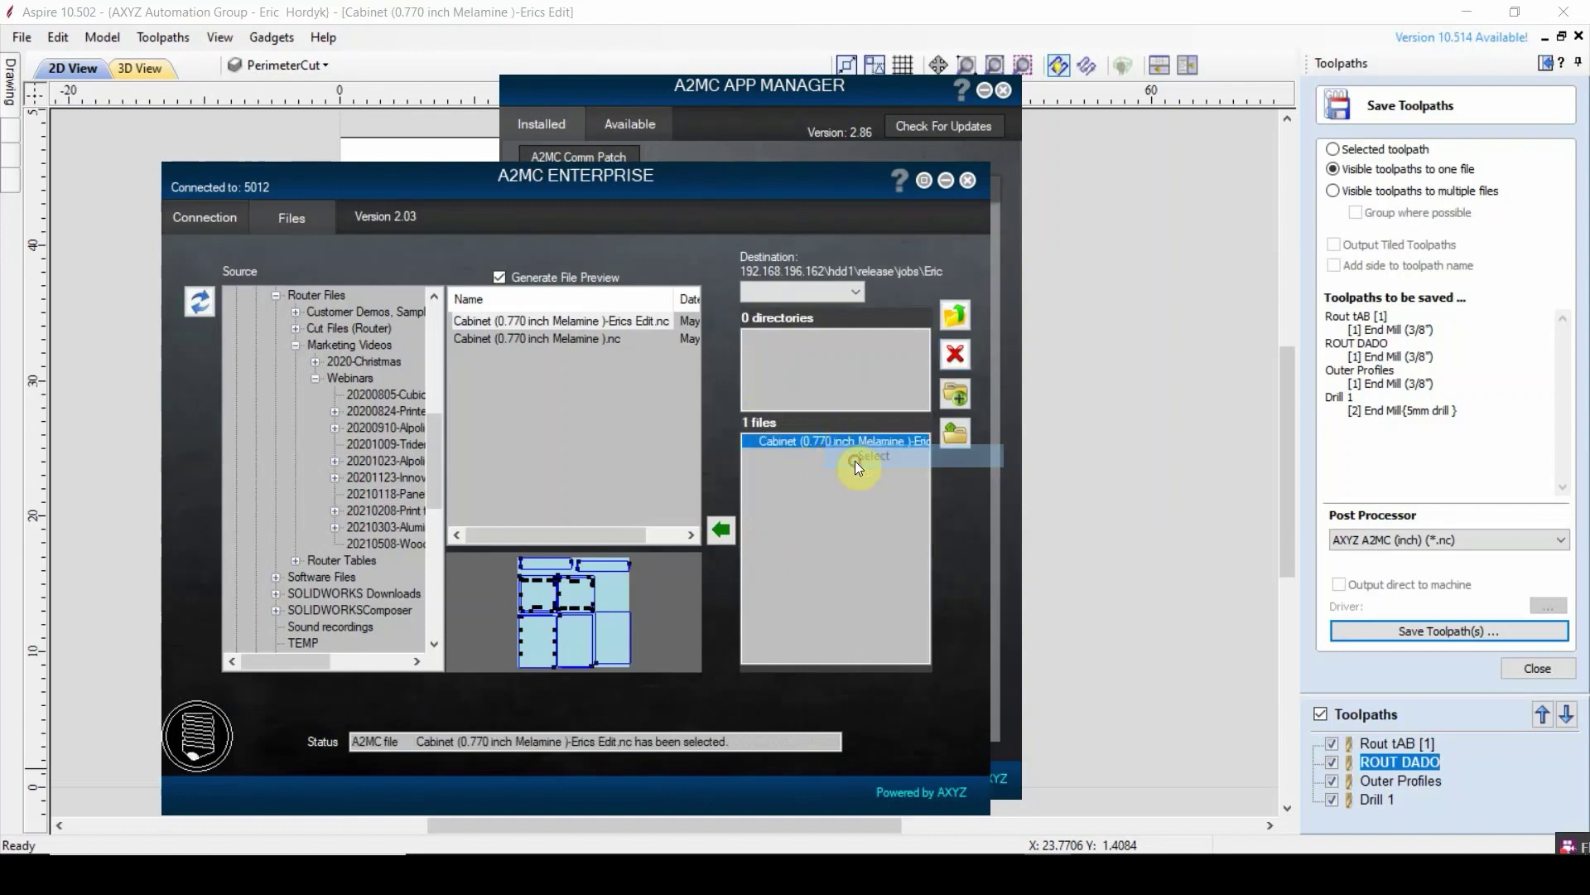